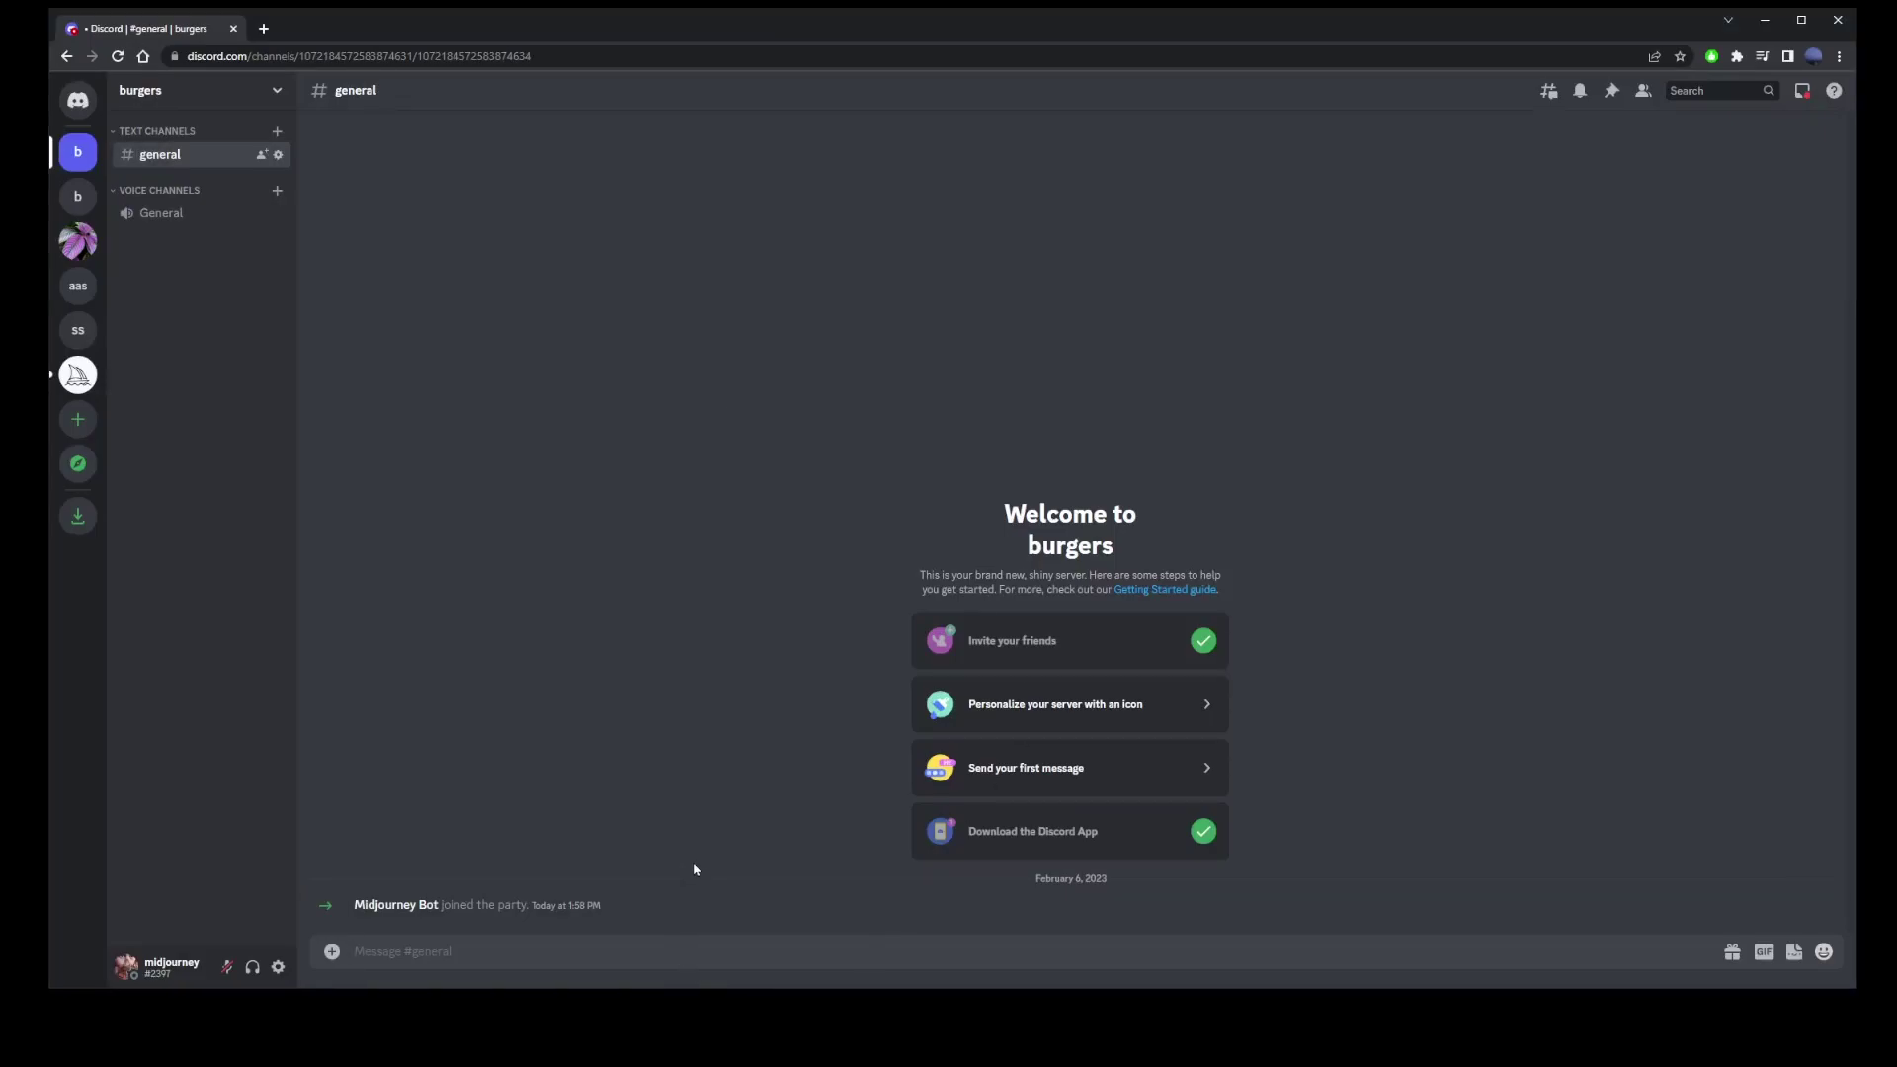
Step: Start an /imagine prompt: 'little witch character, multiple poses and expressions, children's book illustration'
{"action": "type", "text": "/imagine"}
{"action": "key", "text": "Return"}
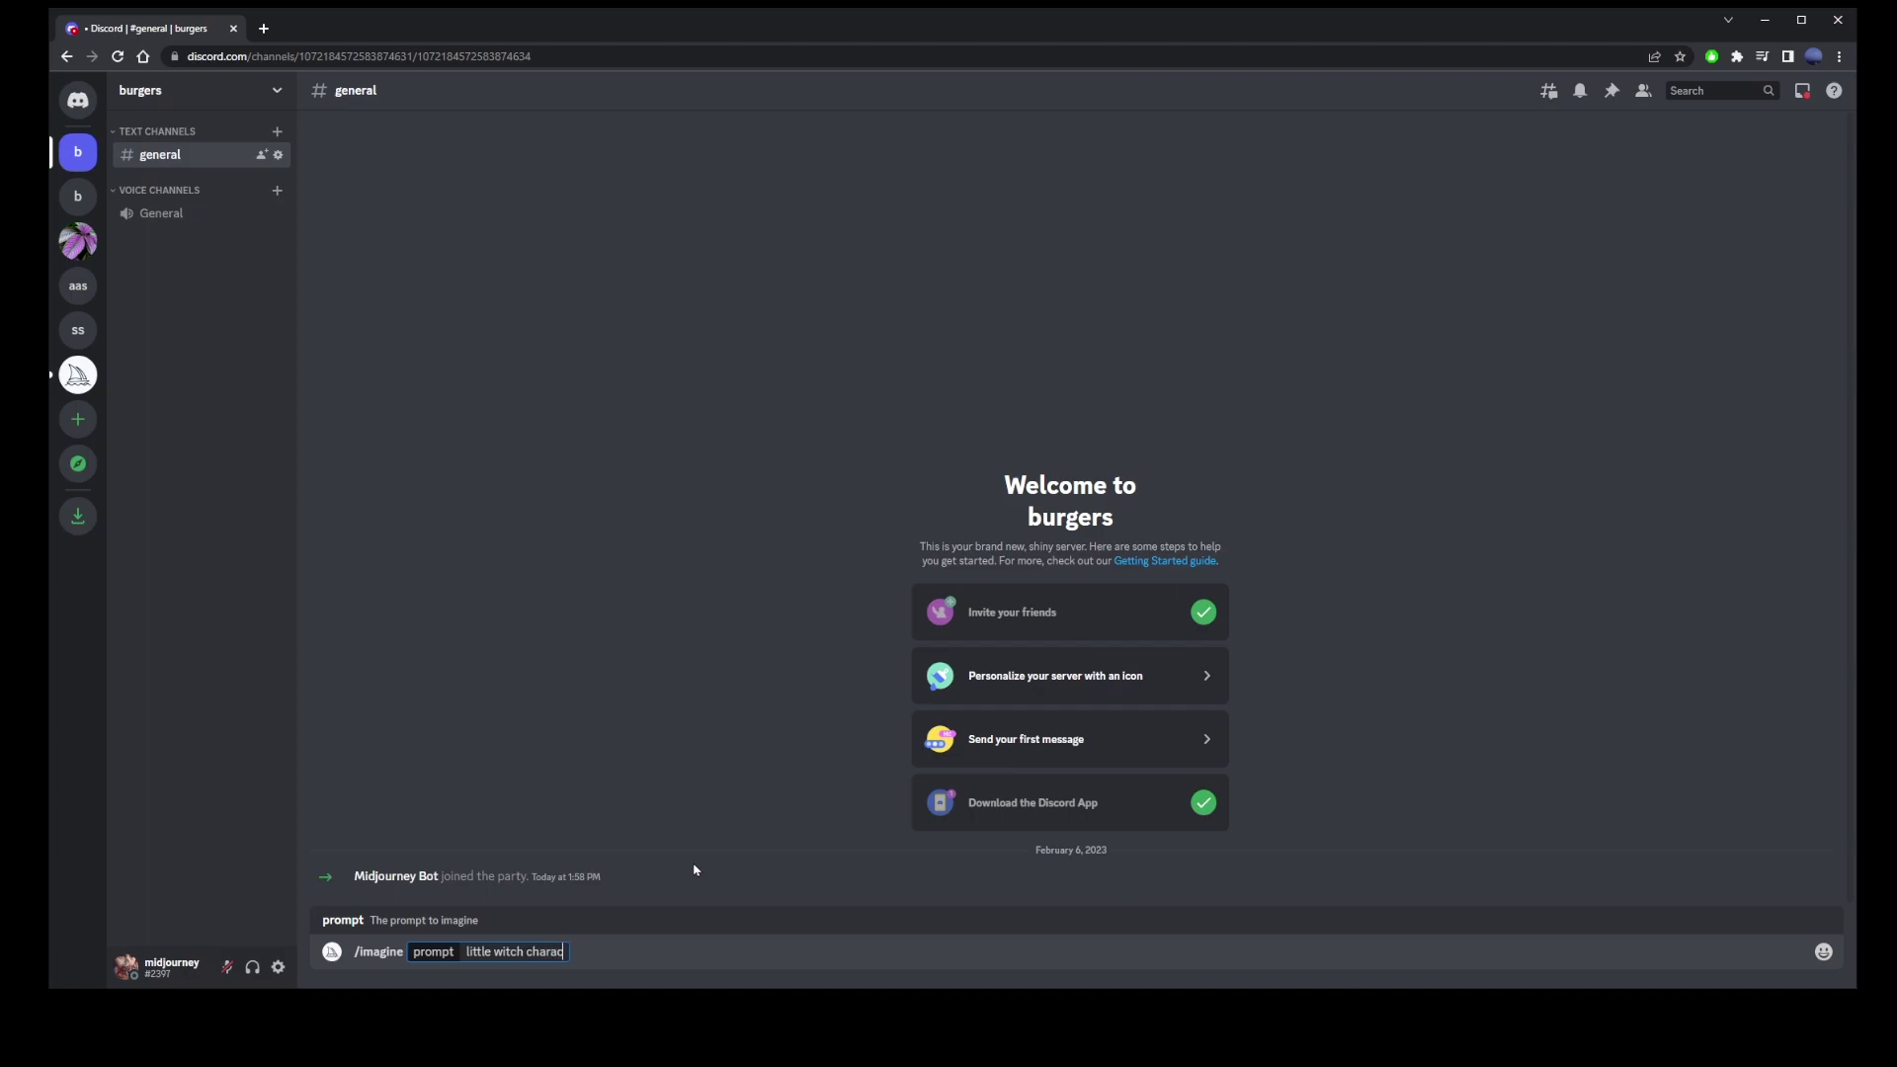
{"action": "type", "text": "little witch character,"}
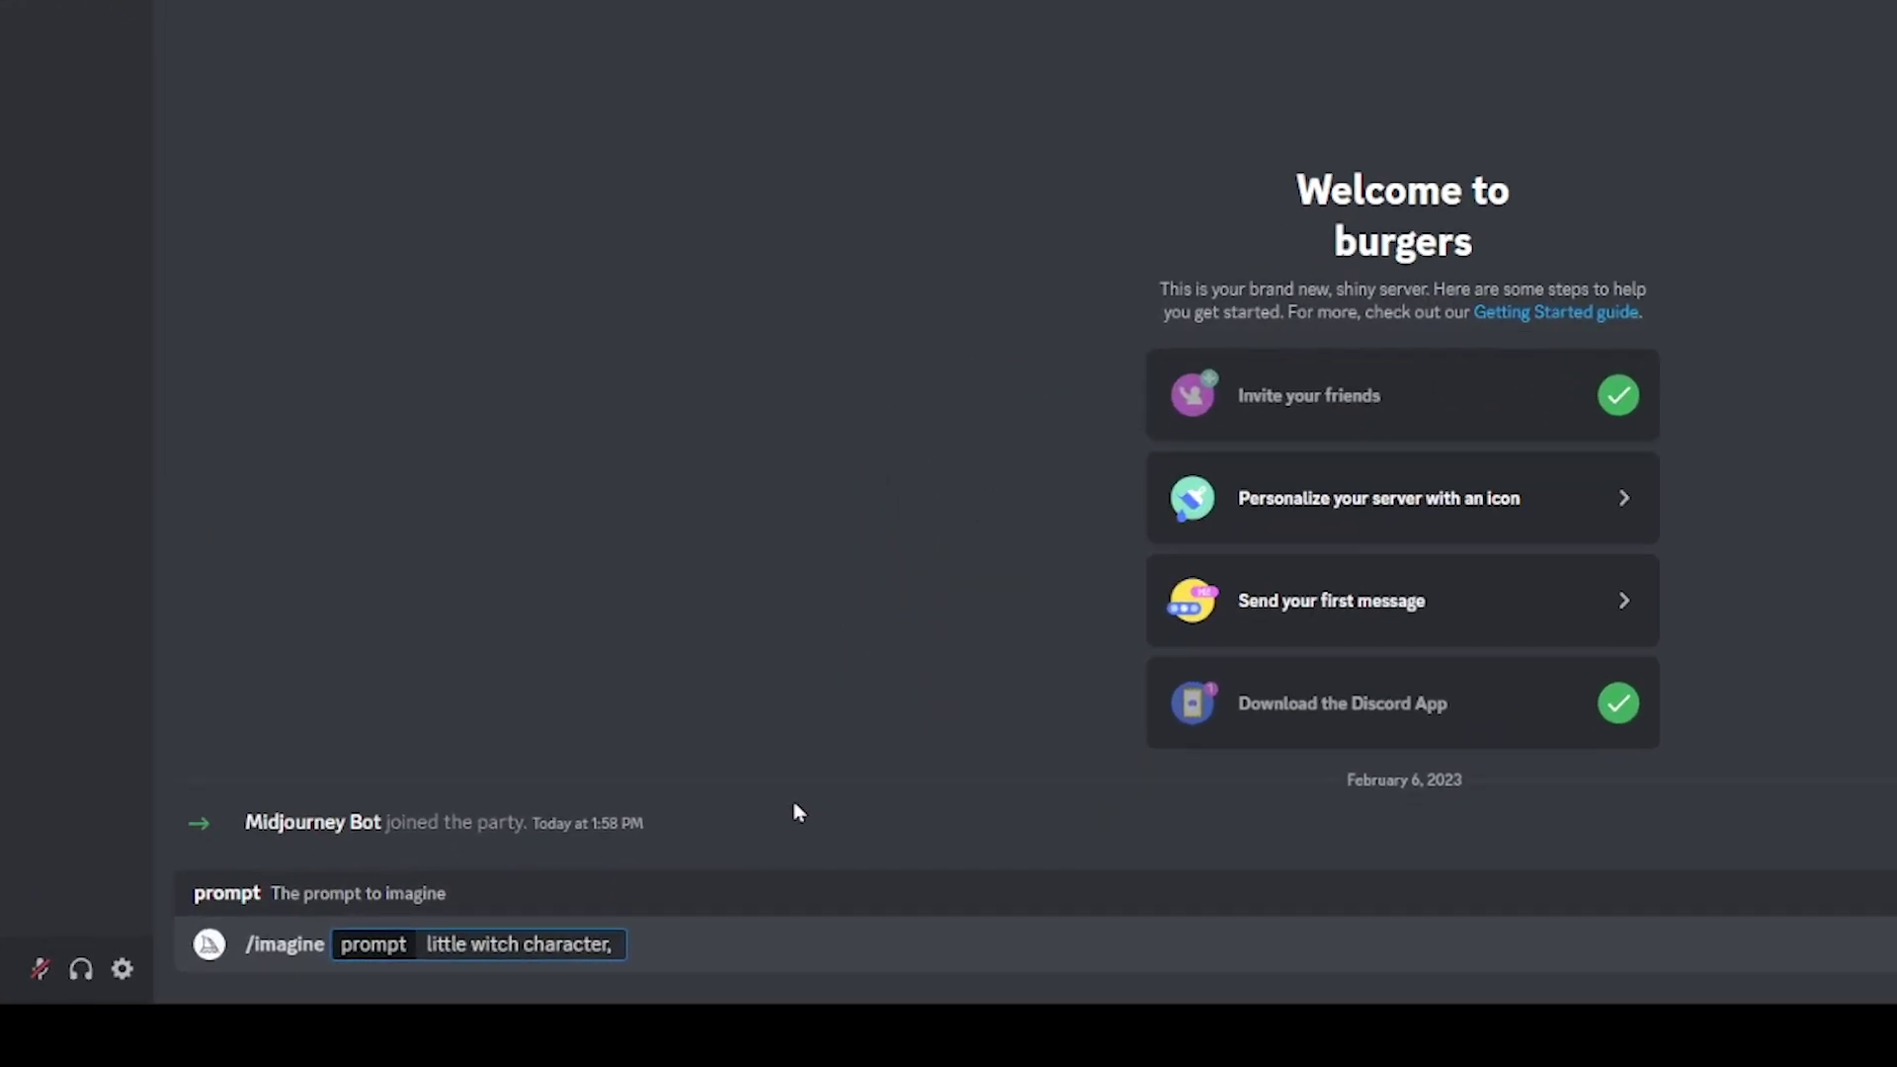
{"action": "type", "text": " multiple poses"}
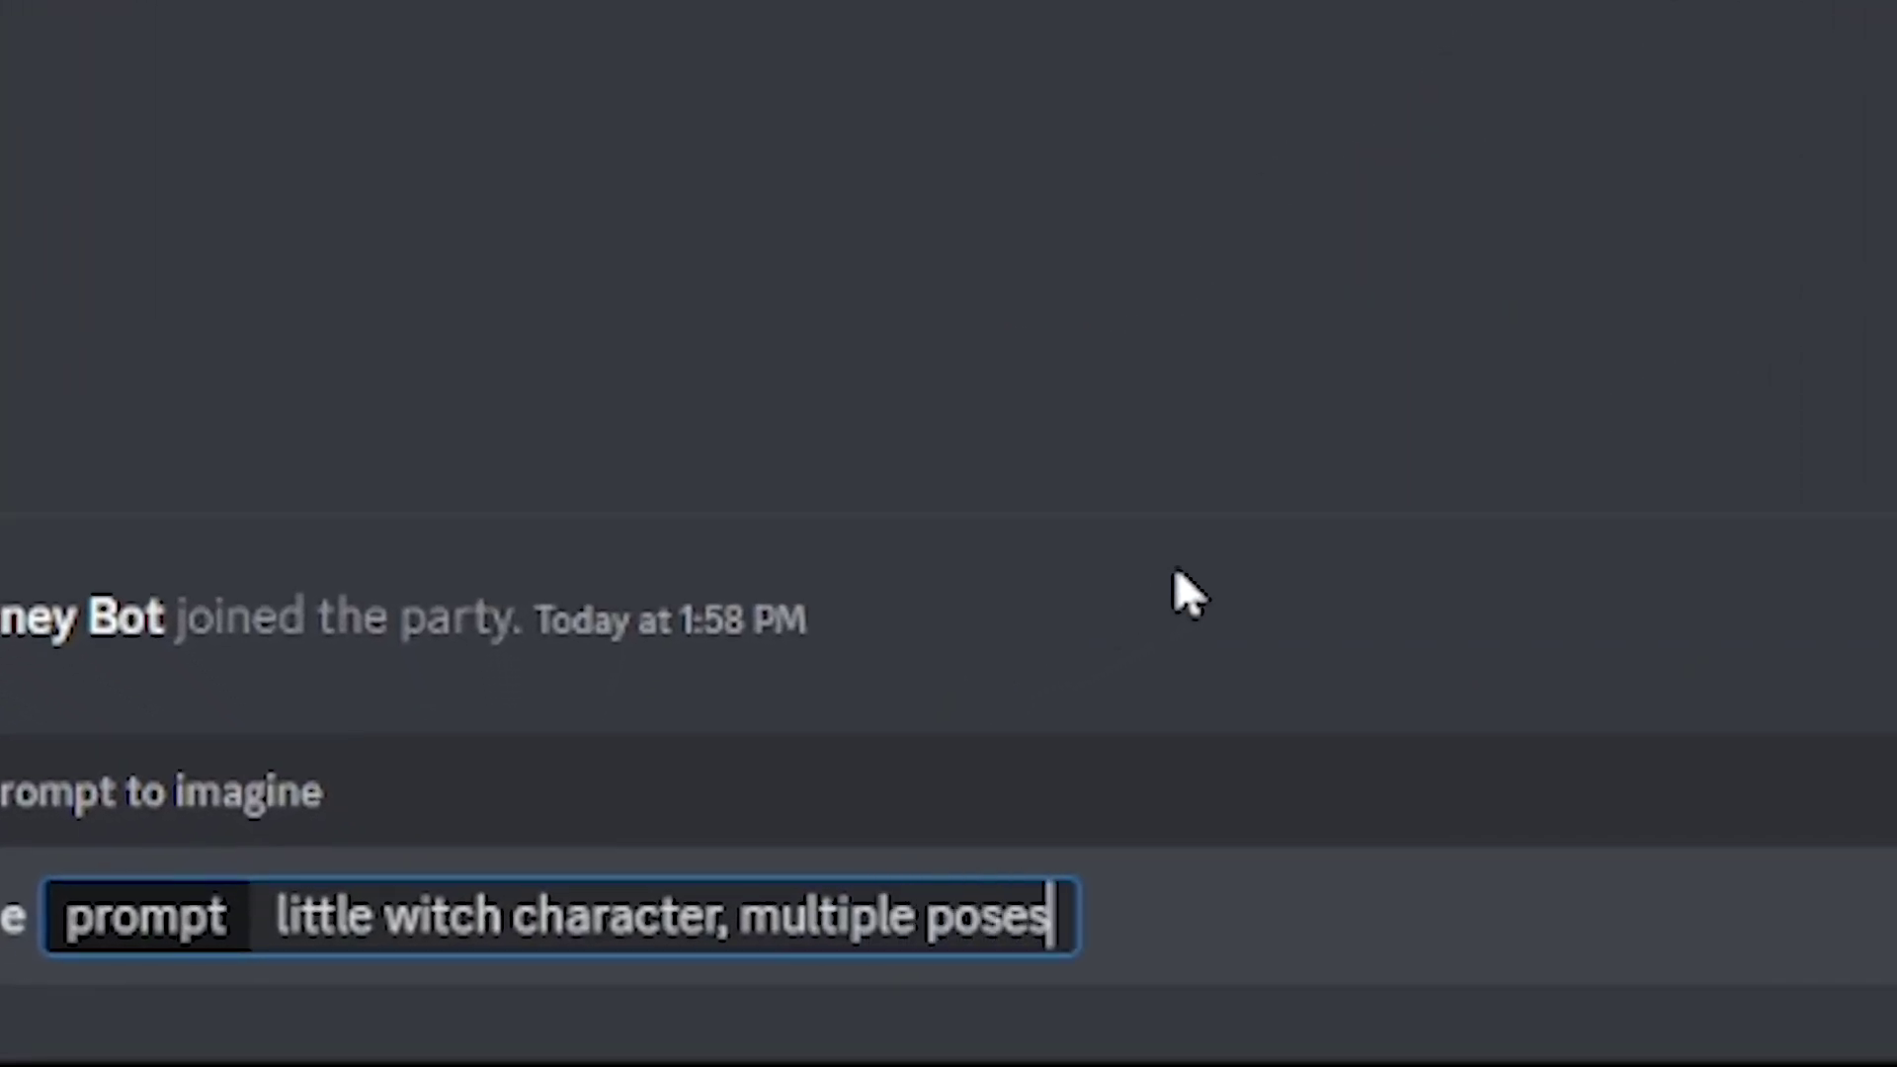
{"action": "type", "text": " and expressions"}
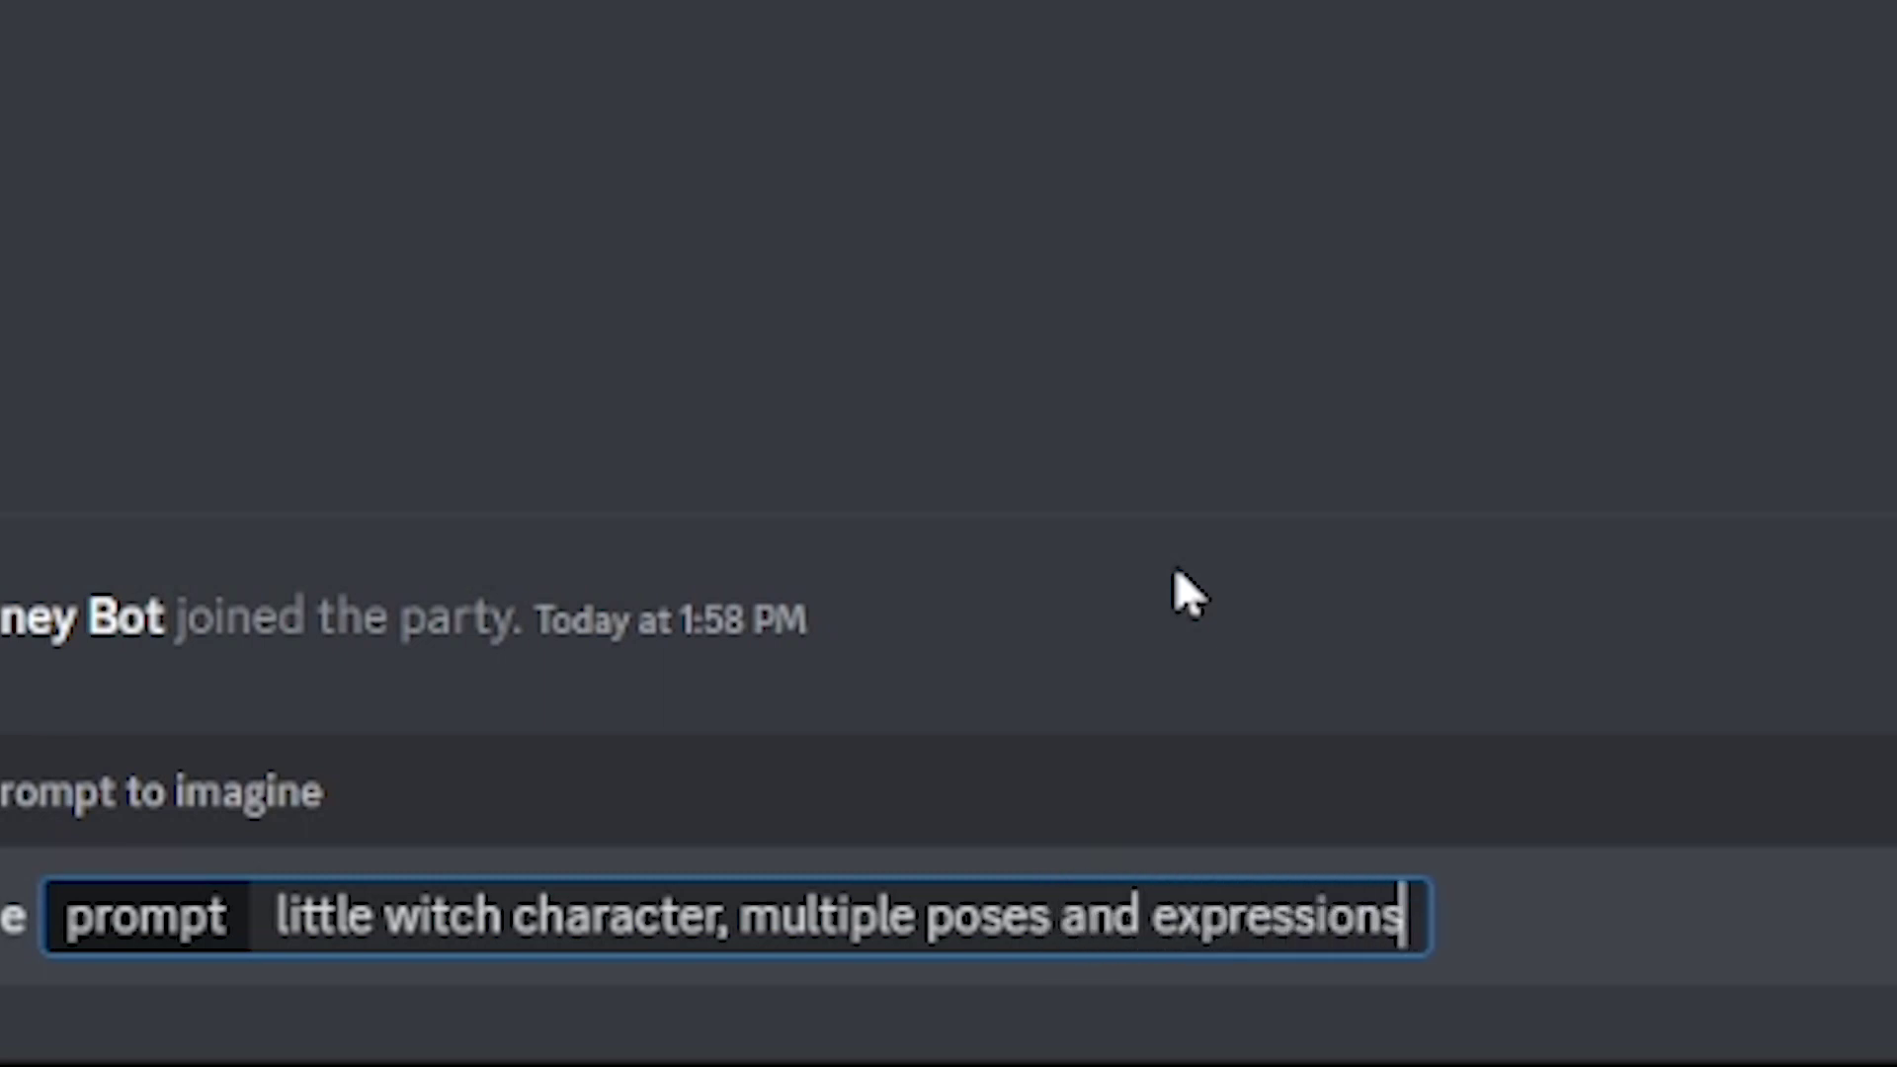
{"action": "type", "text": ", children's book i"}
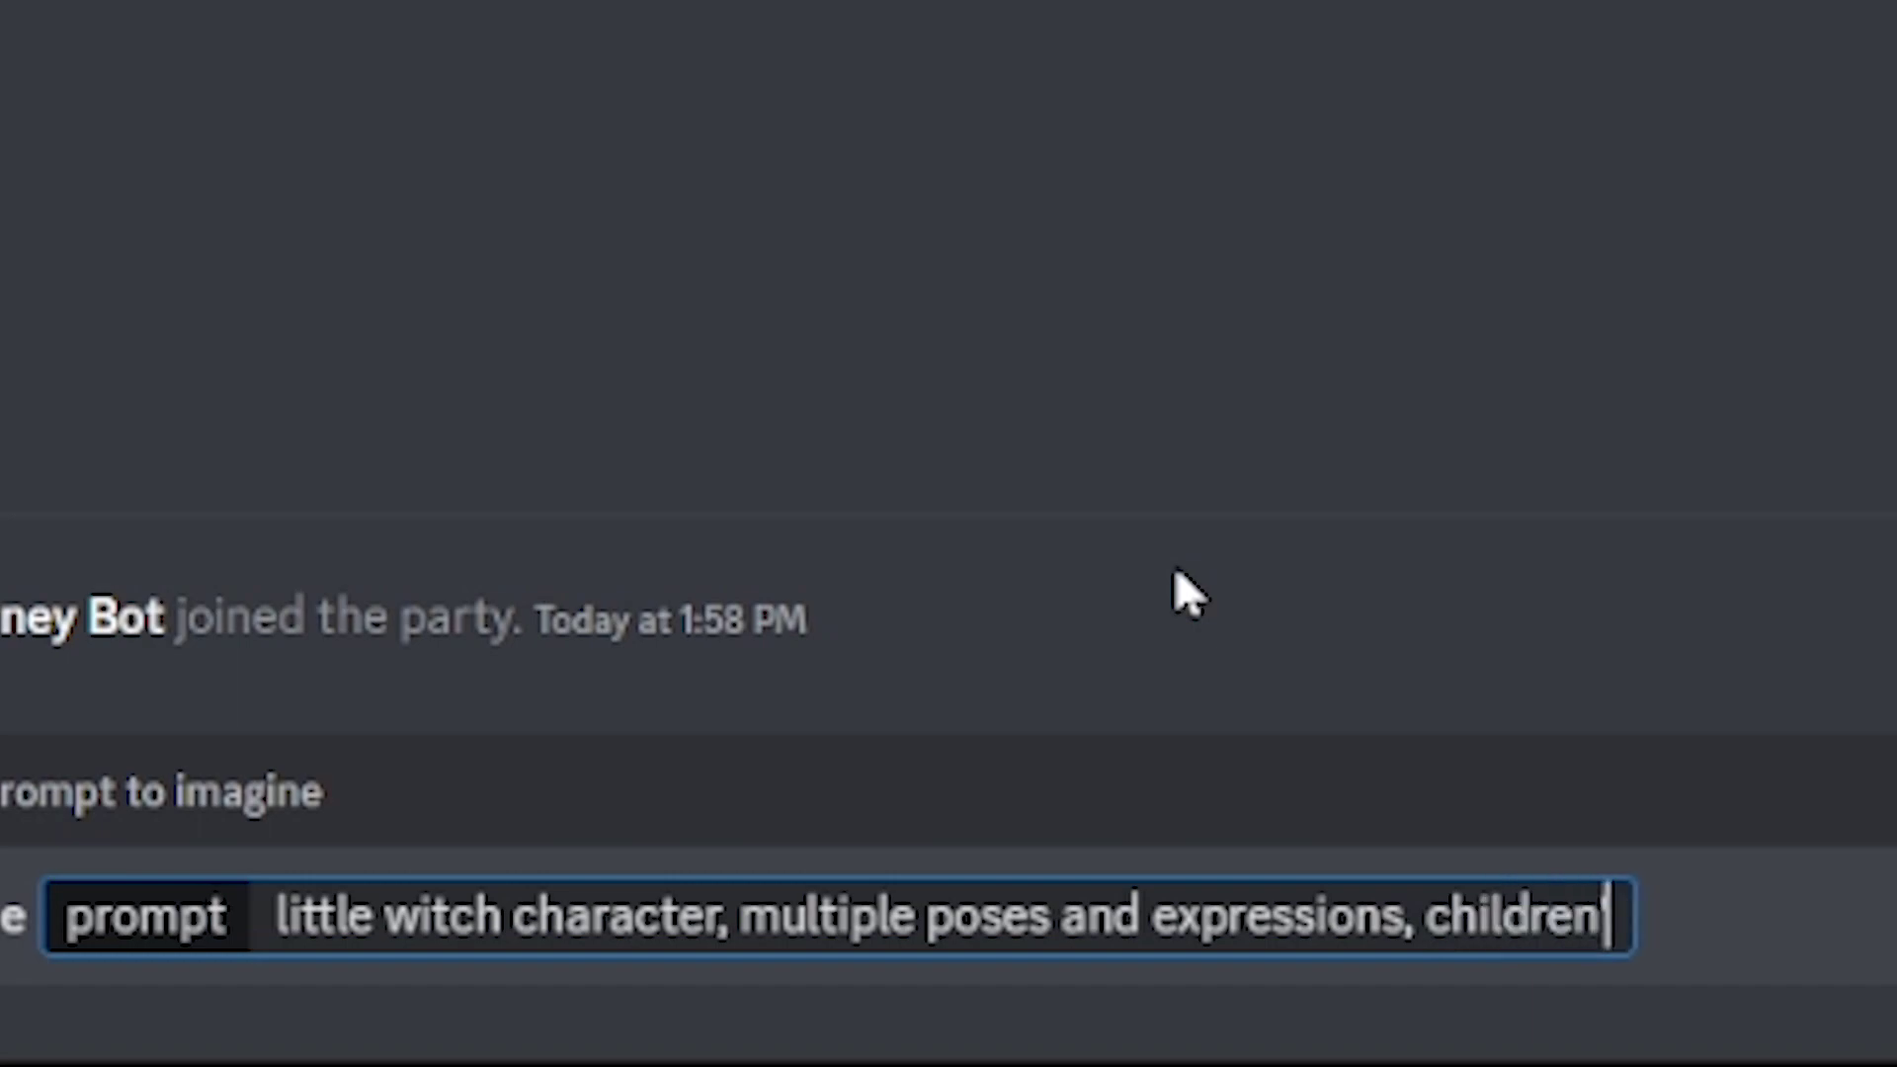
{"action": "type", "text": "llustration style"}
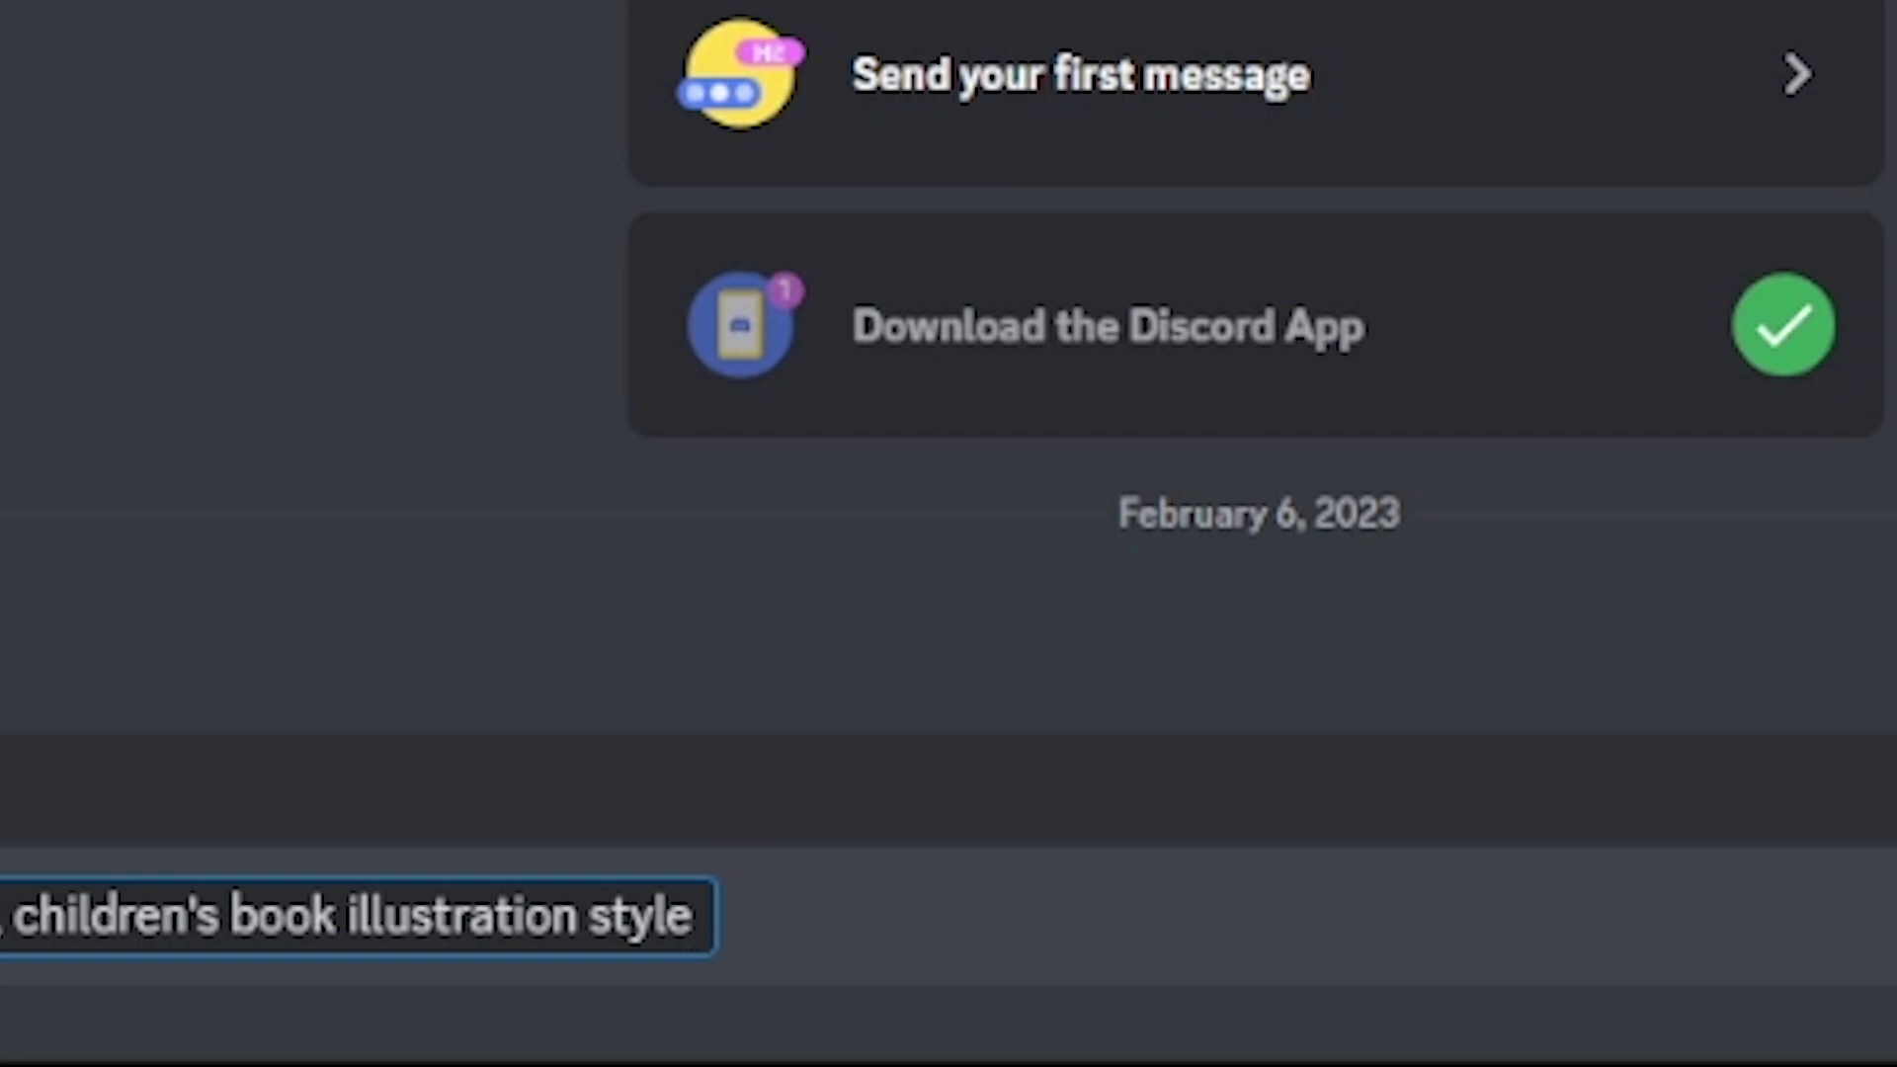
{"action": "type", "text": ", simple, cute"}
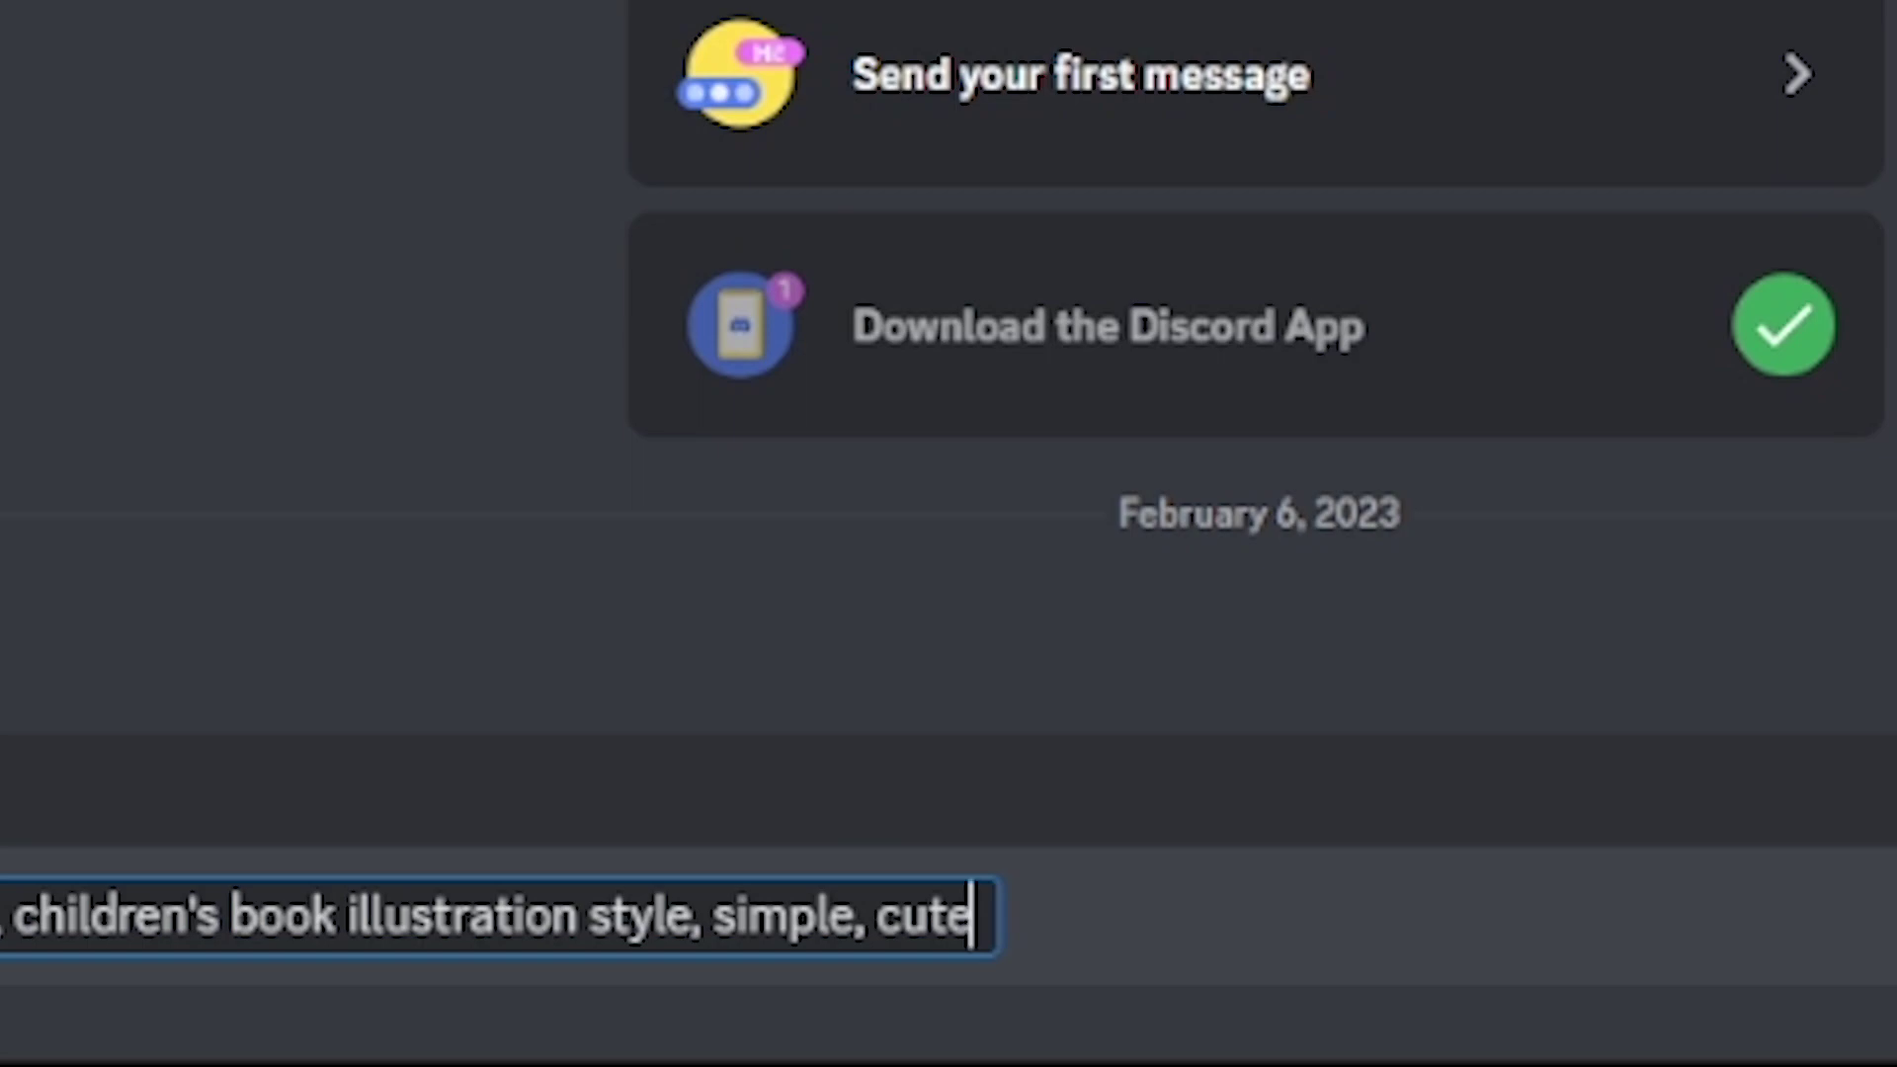
{"action": "type", "text": ", full colour"}
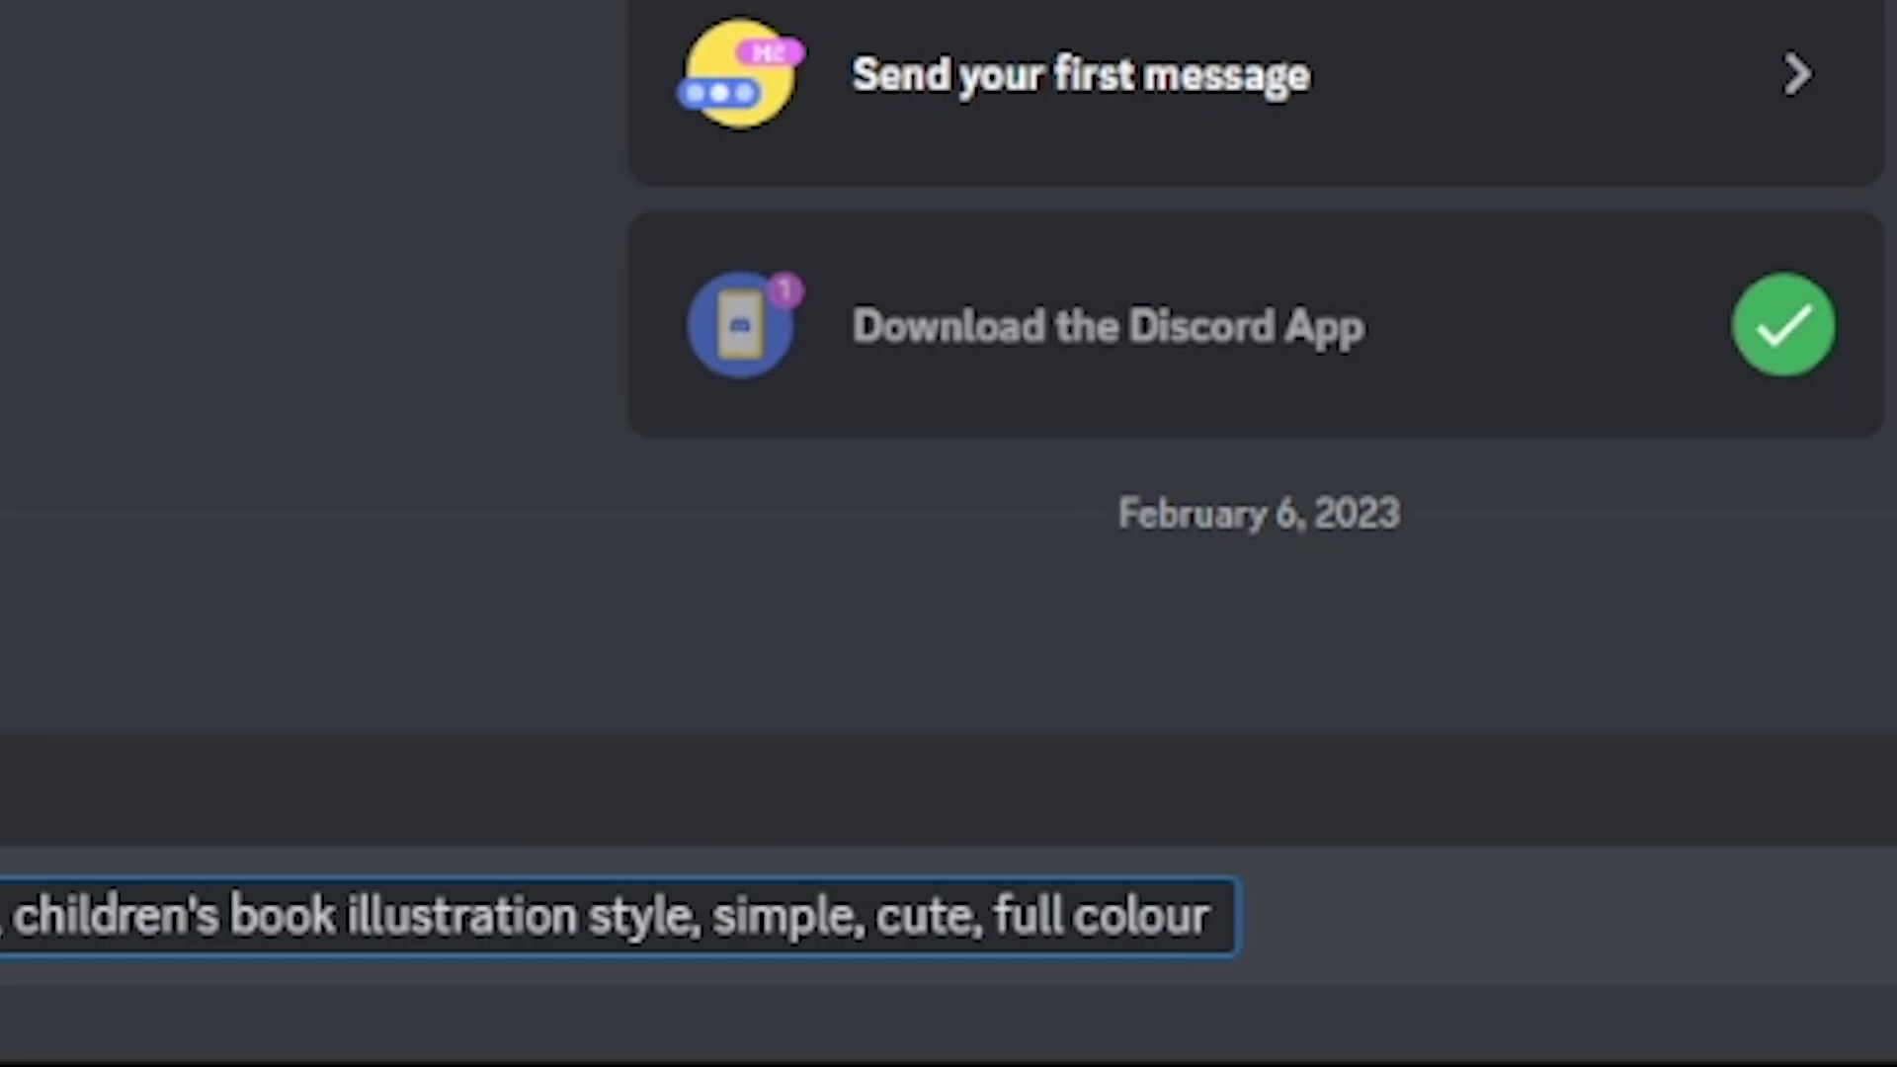
{"action": "type", "text": ", purple"}
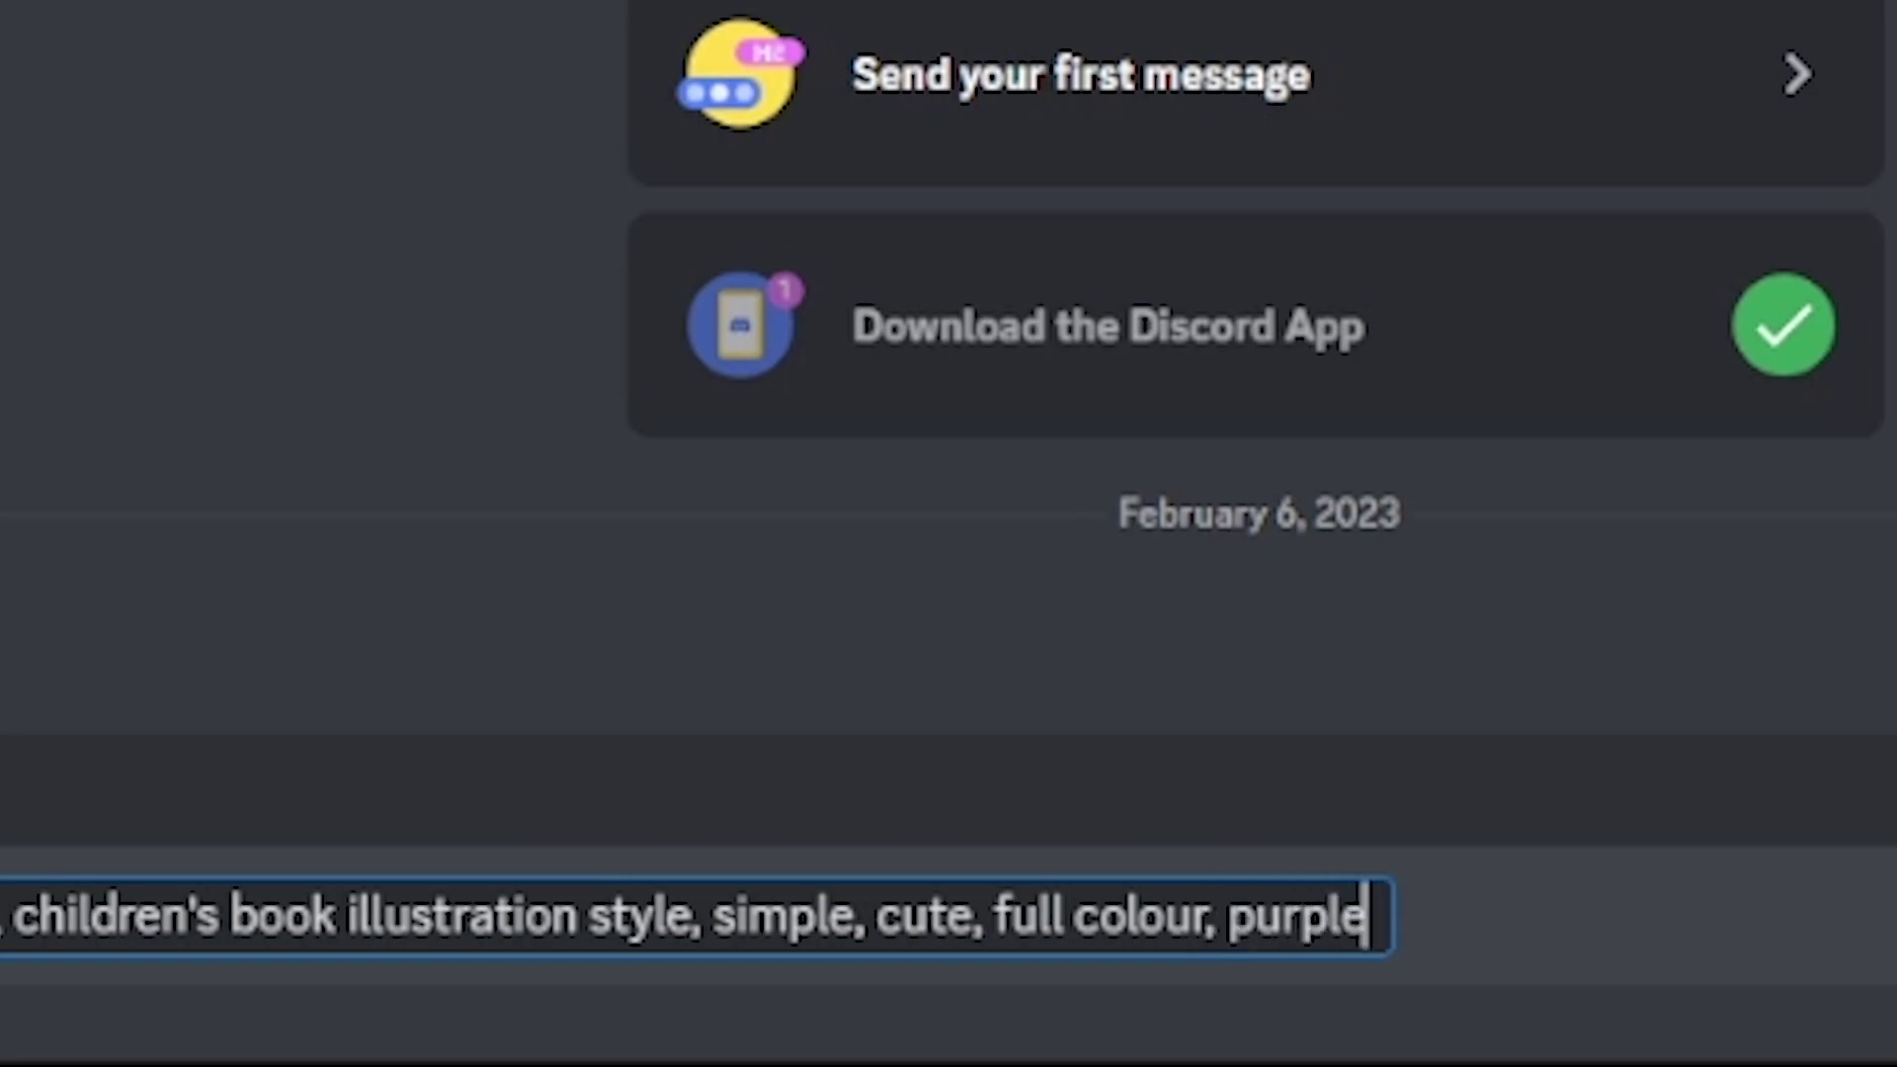
{"action": "type", "text": " shoes,"}
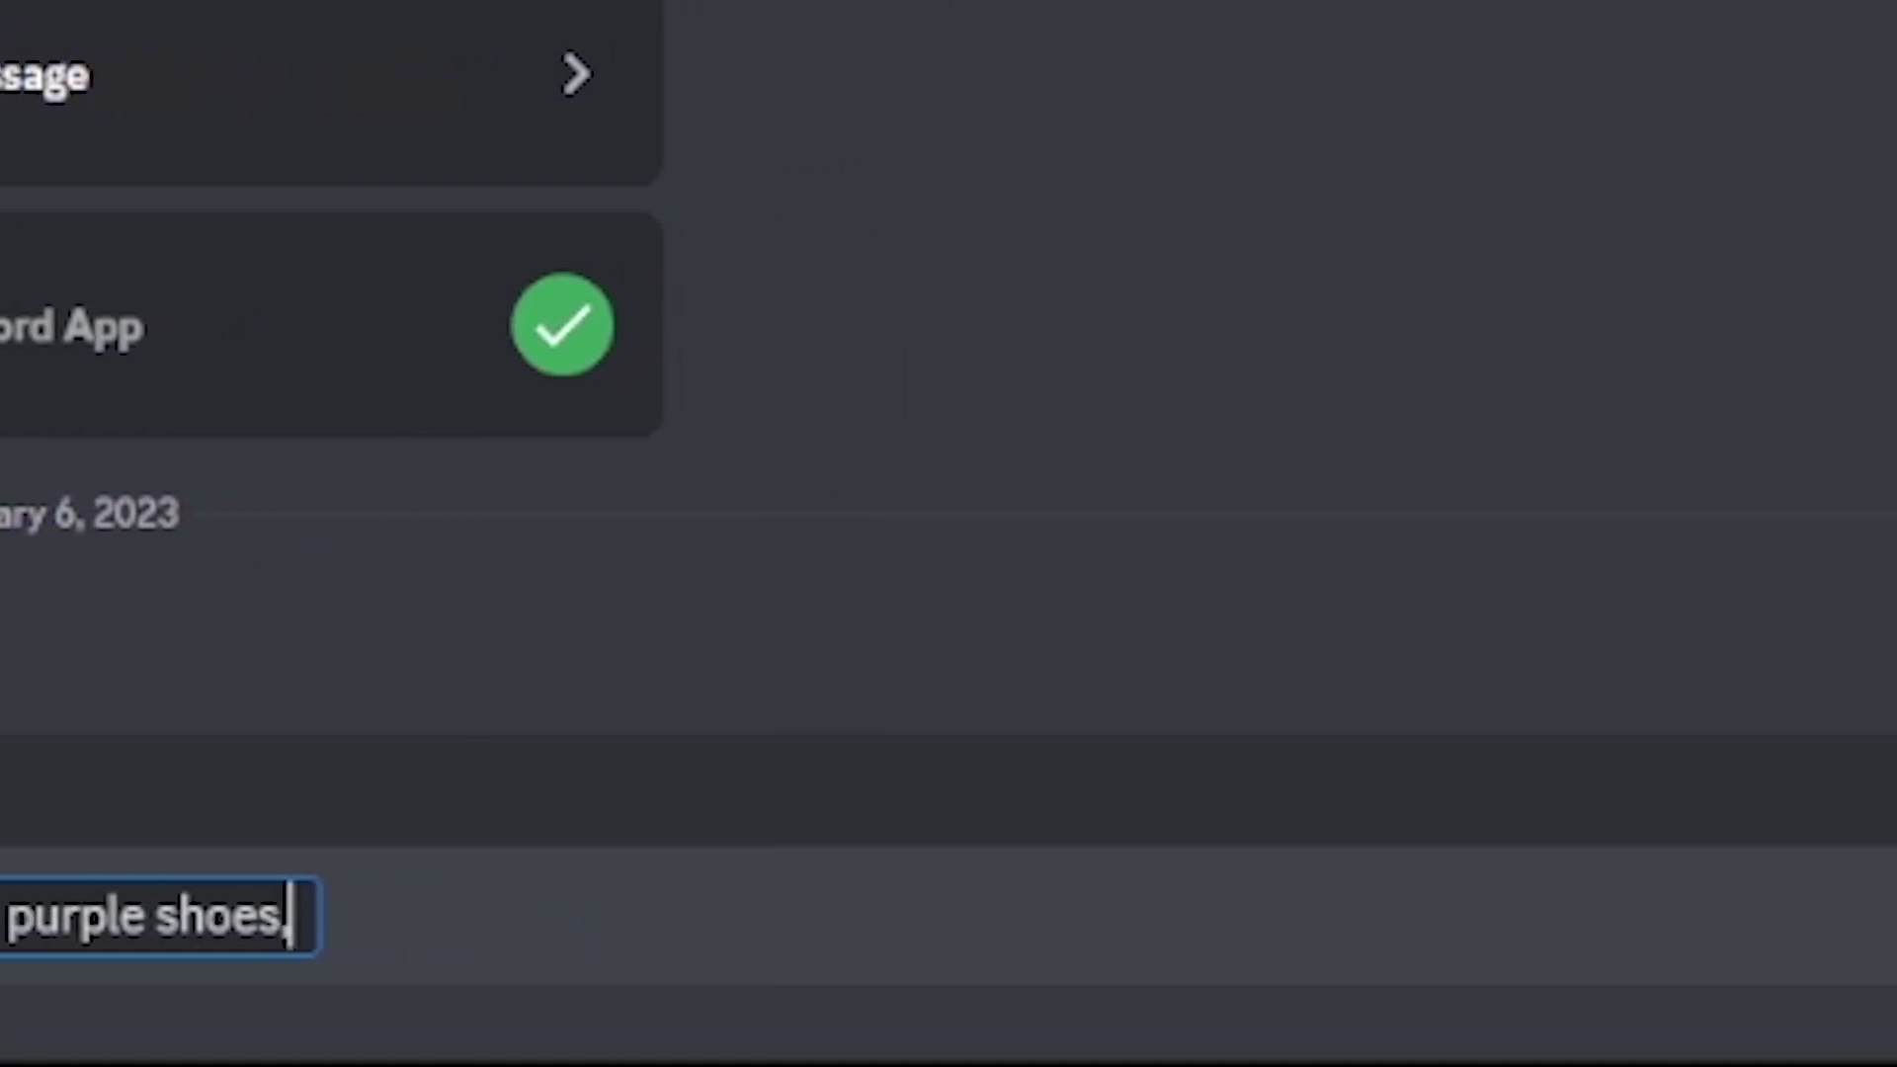
{"action": "type", "text": " purple hat with star"}
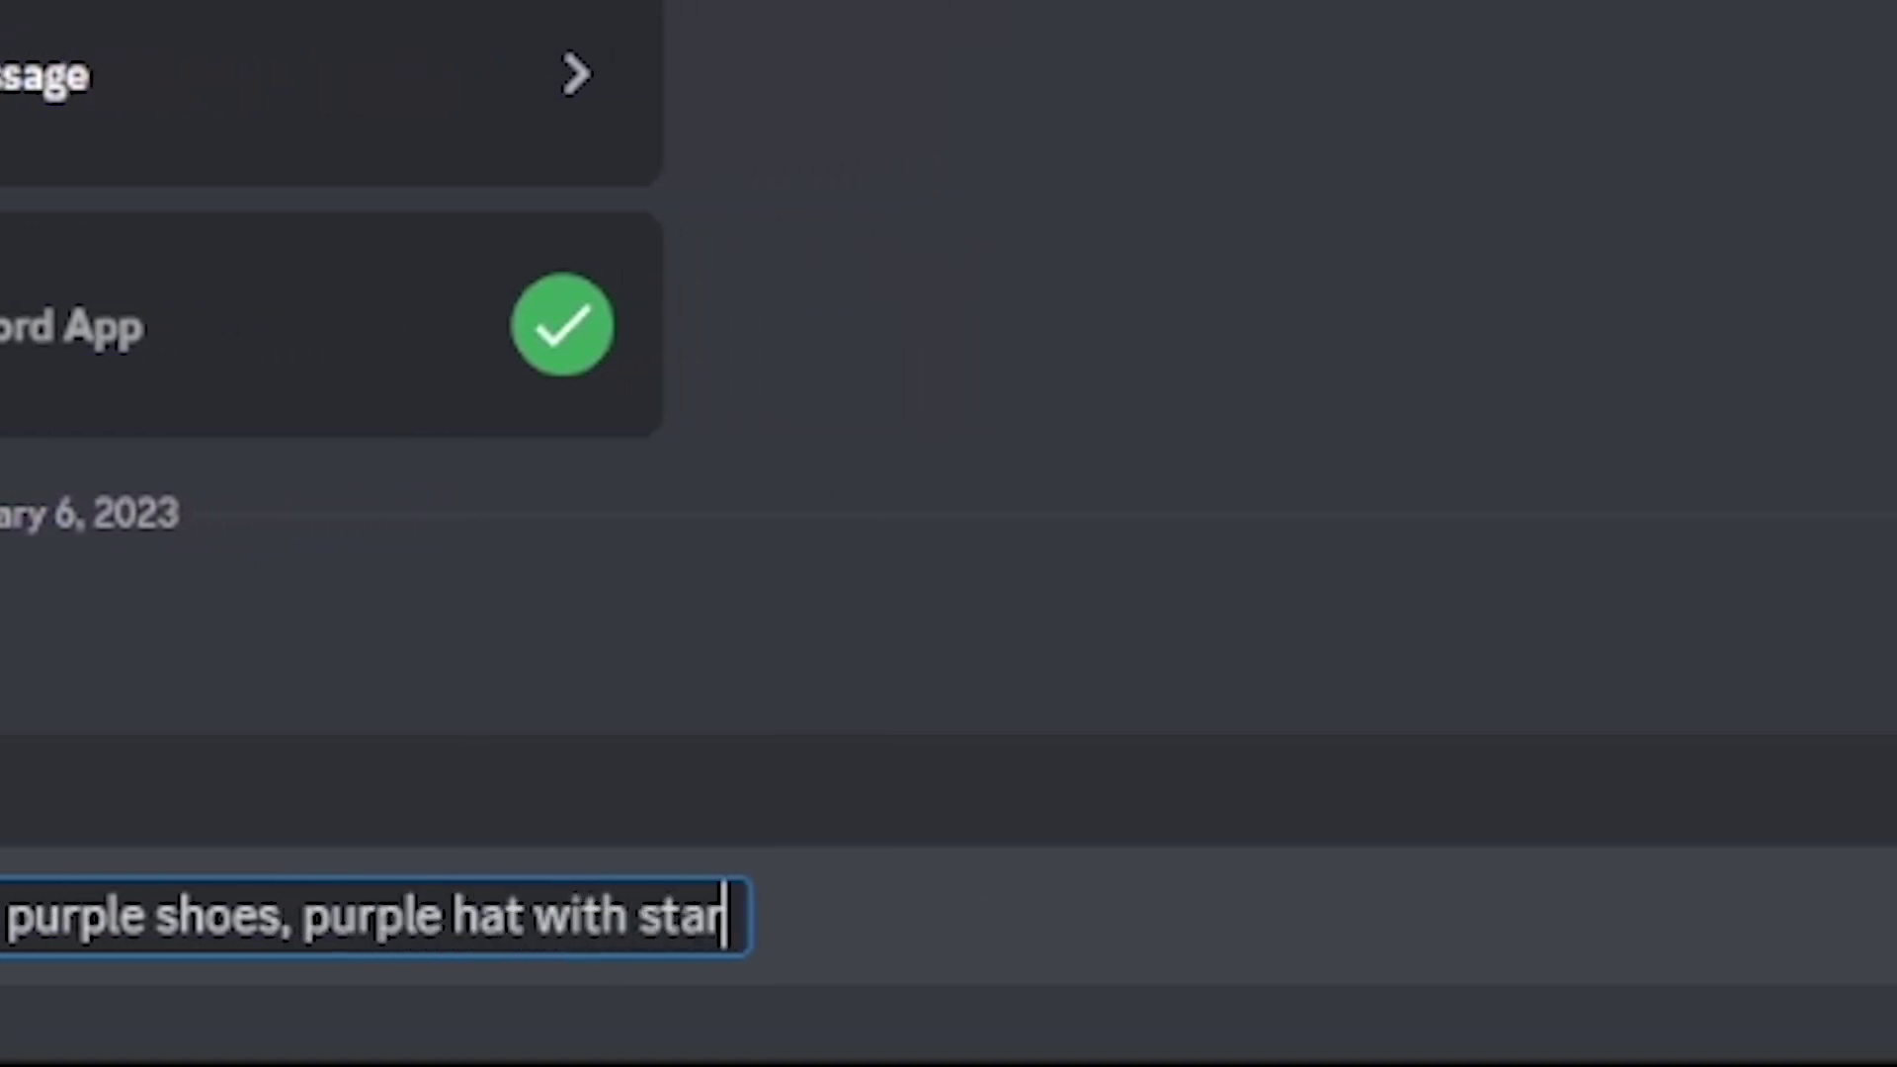
{"action": "type", "text": "s, purple"}
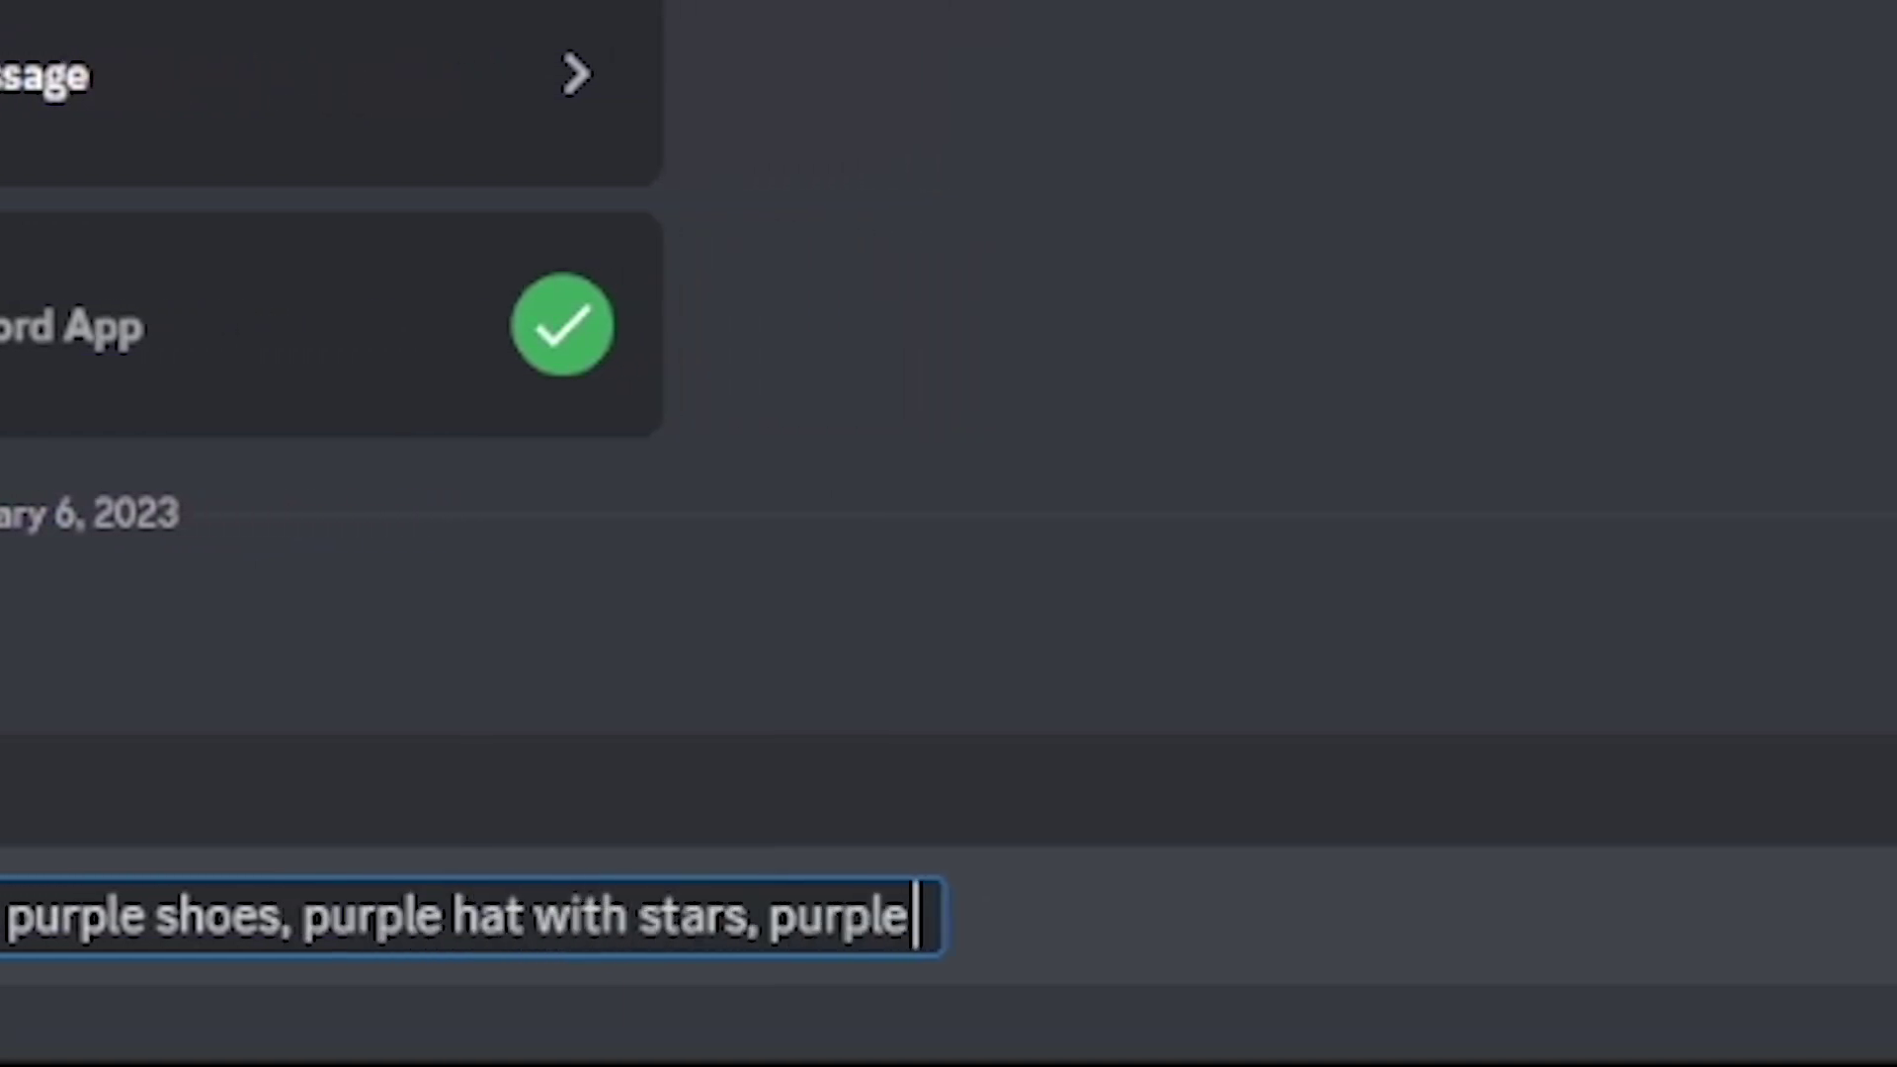
{"action": "type", "text": " hooded dress"}
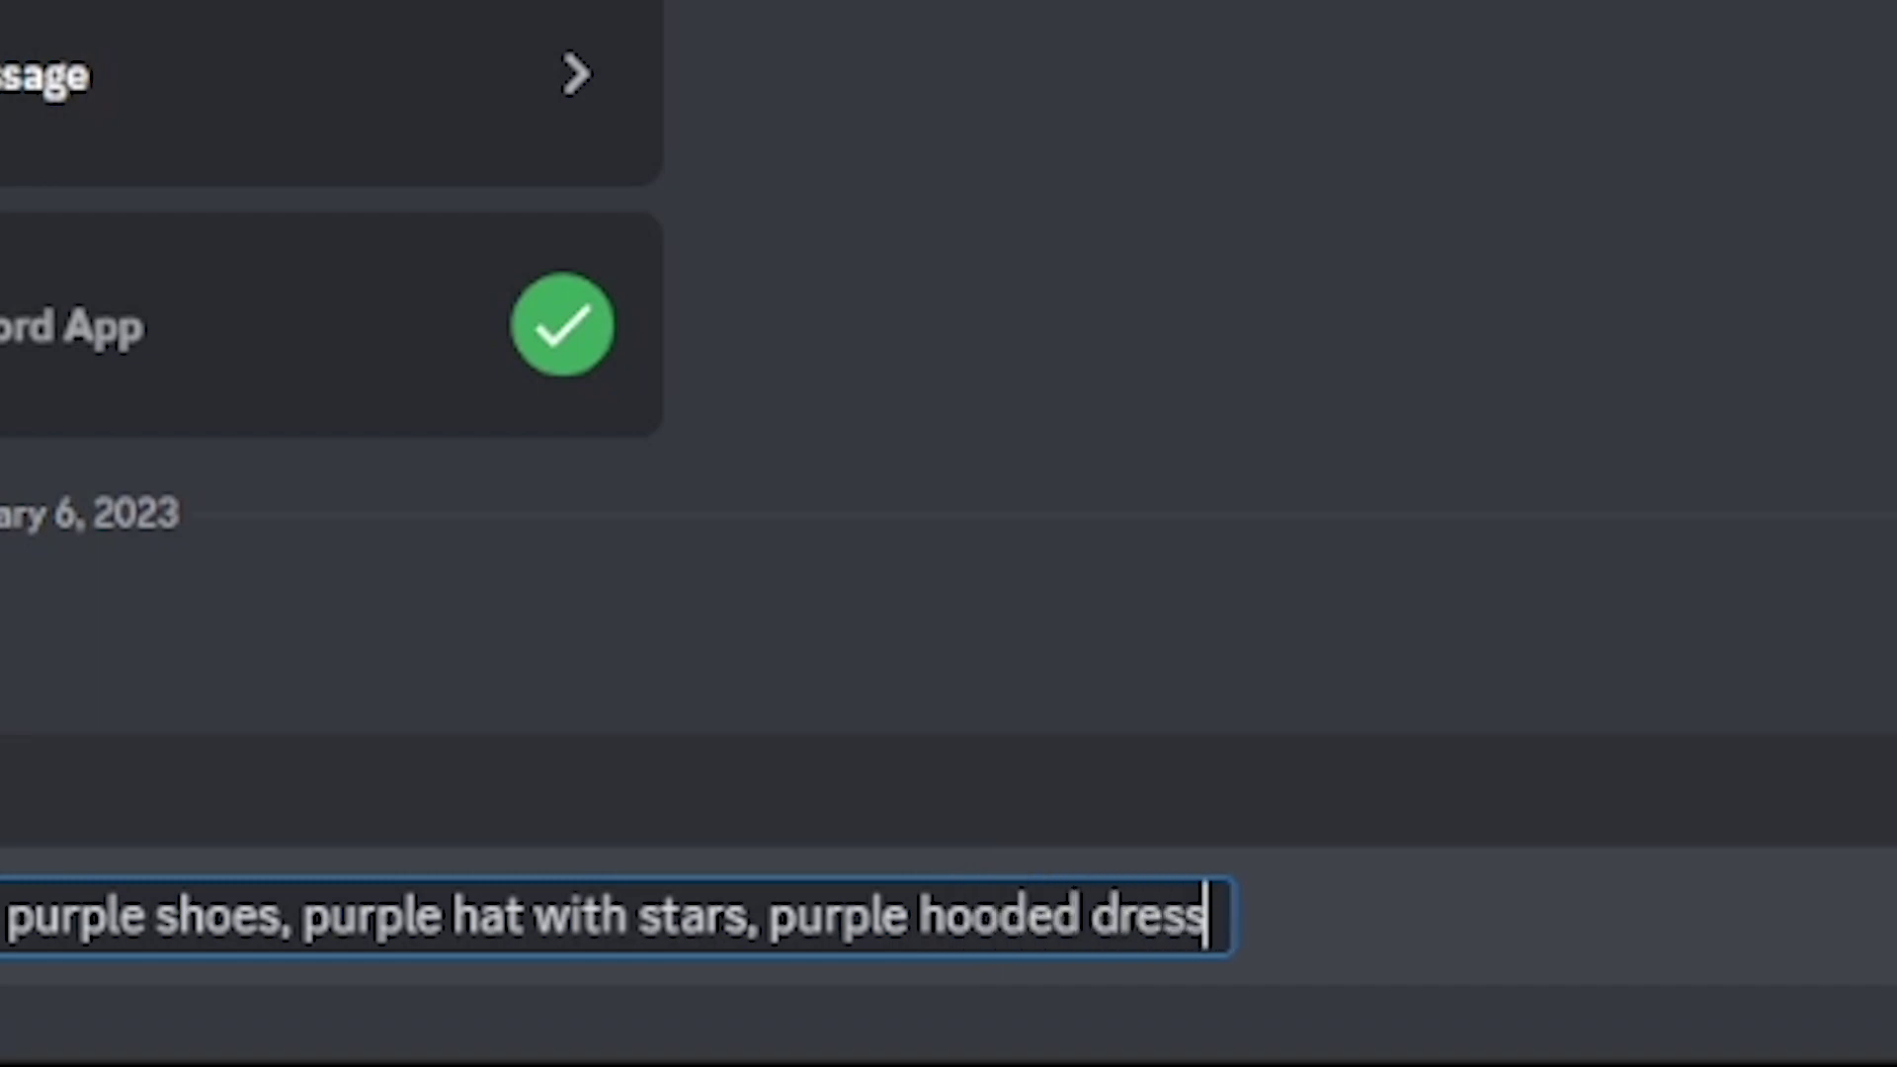
{"action": "type", "text": ", purple c"}
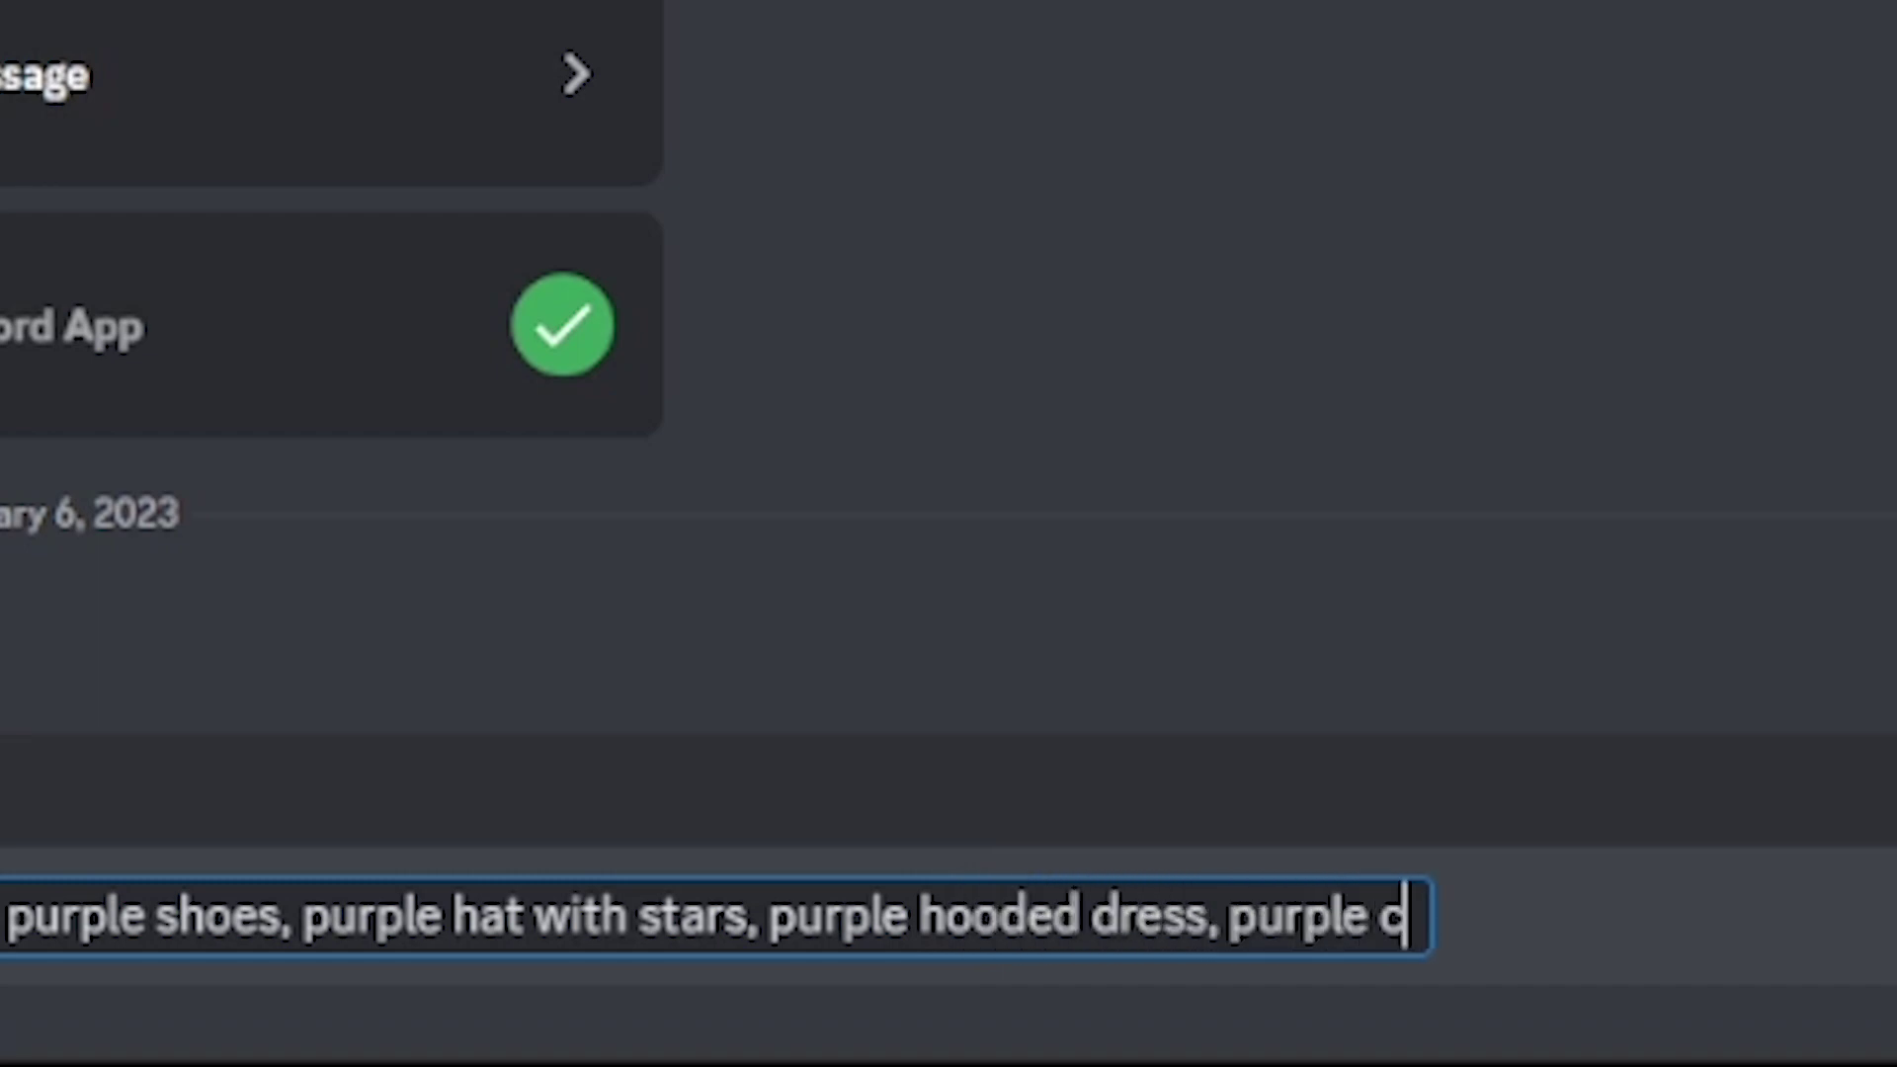
{"action": "type", "text": "lothes"}
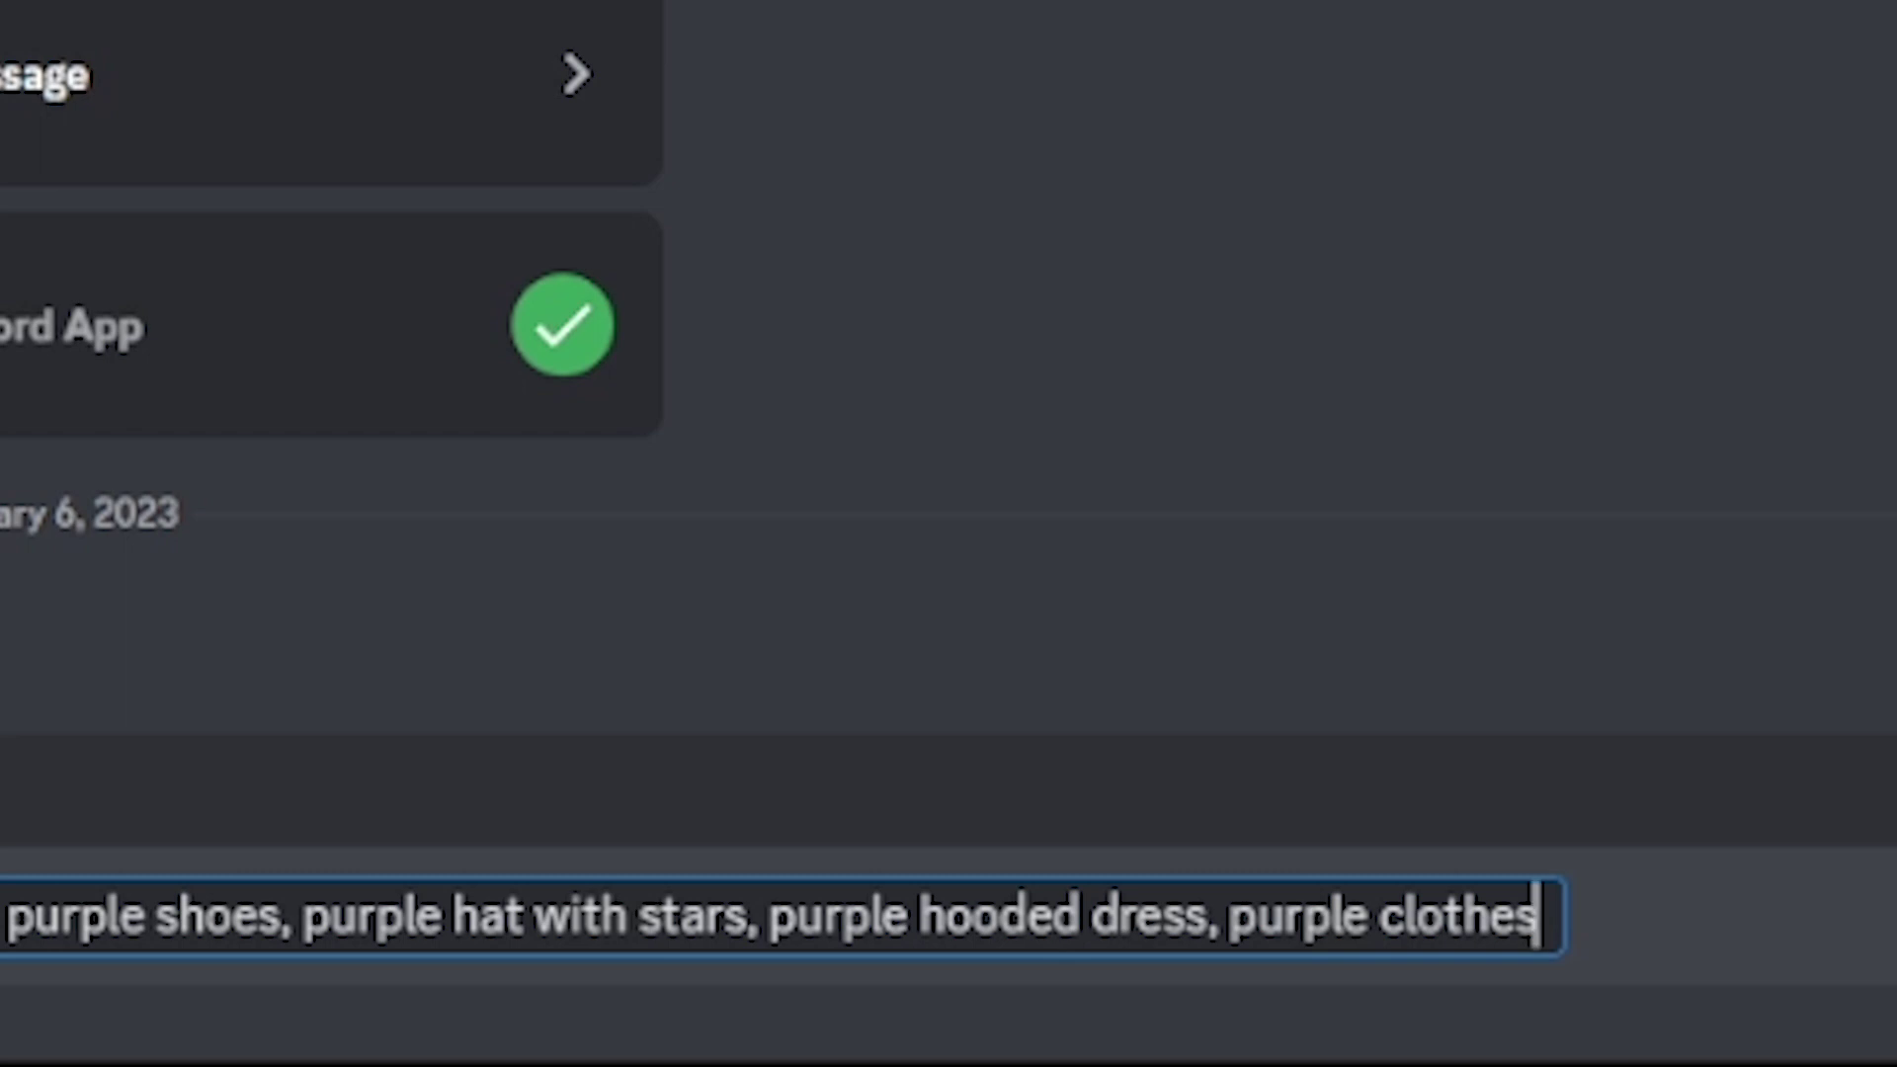
{"action": "type", "text": ", long "}
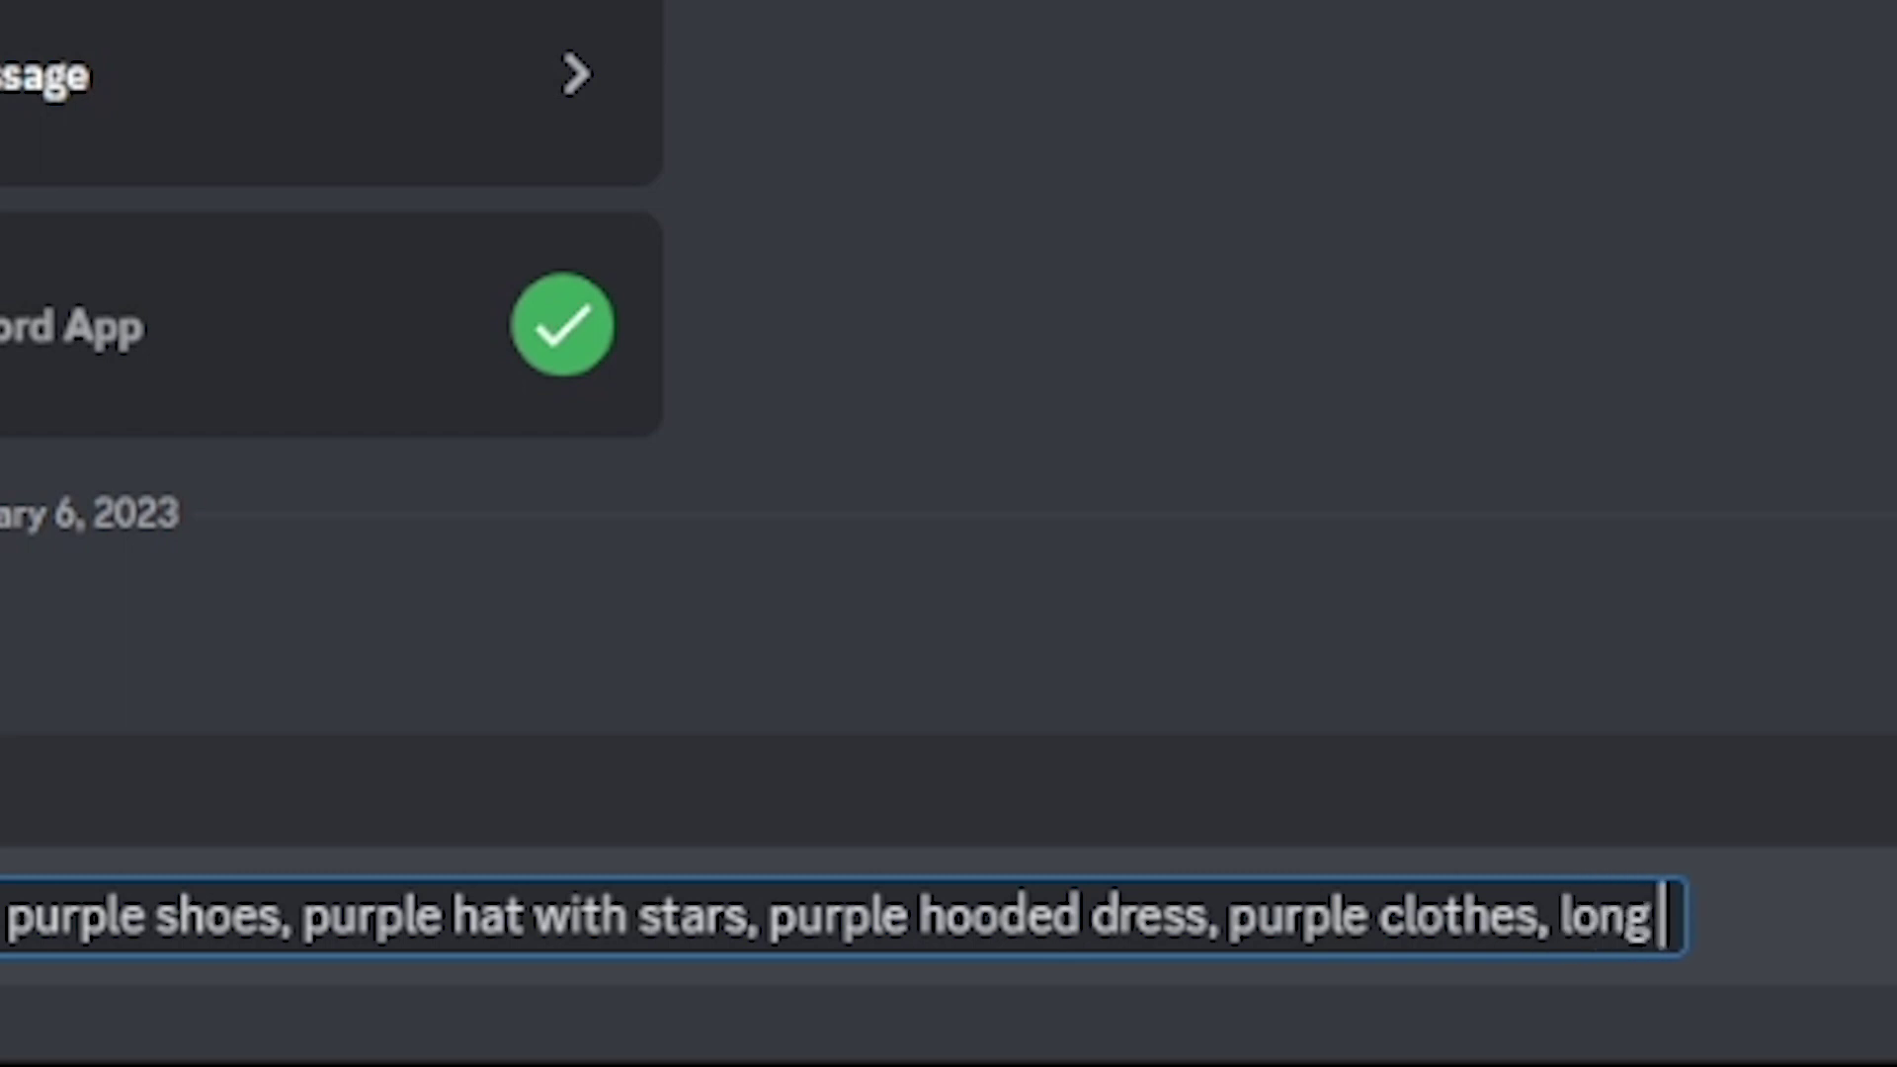
{"action": "type", "text": "black hair"}
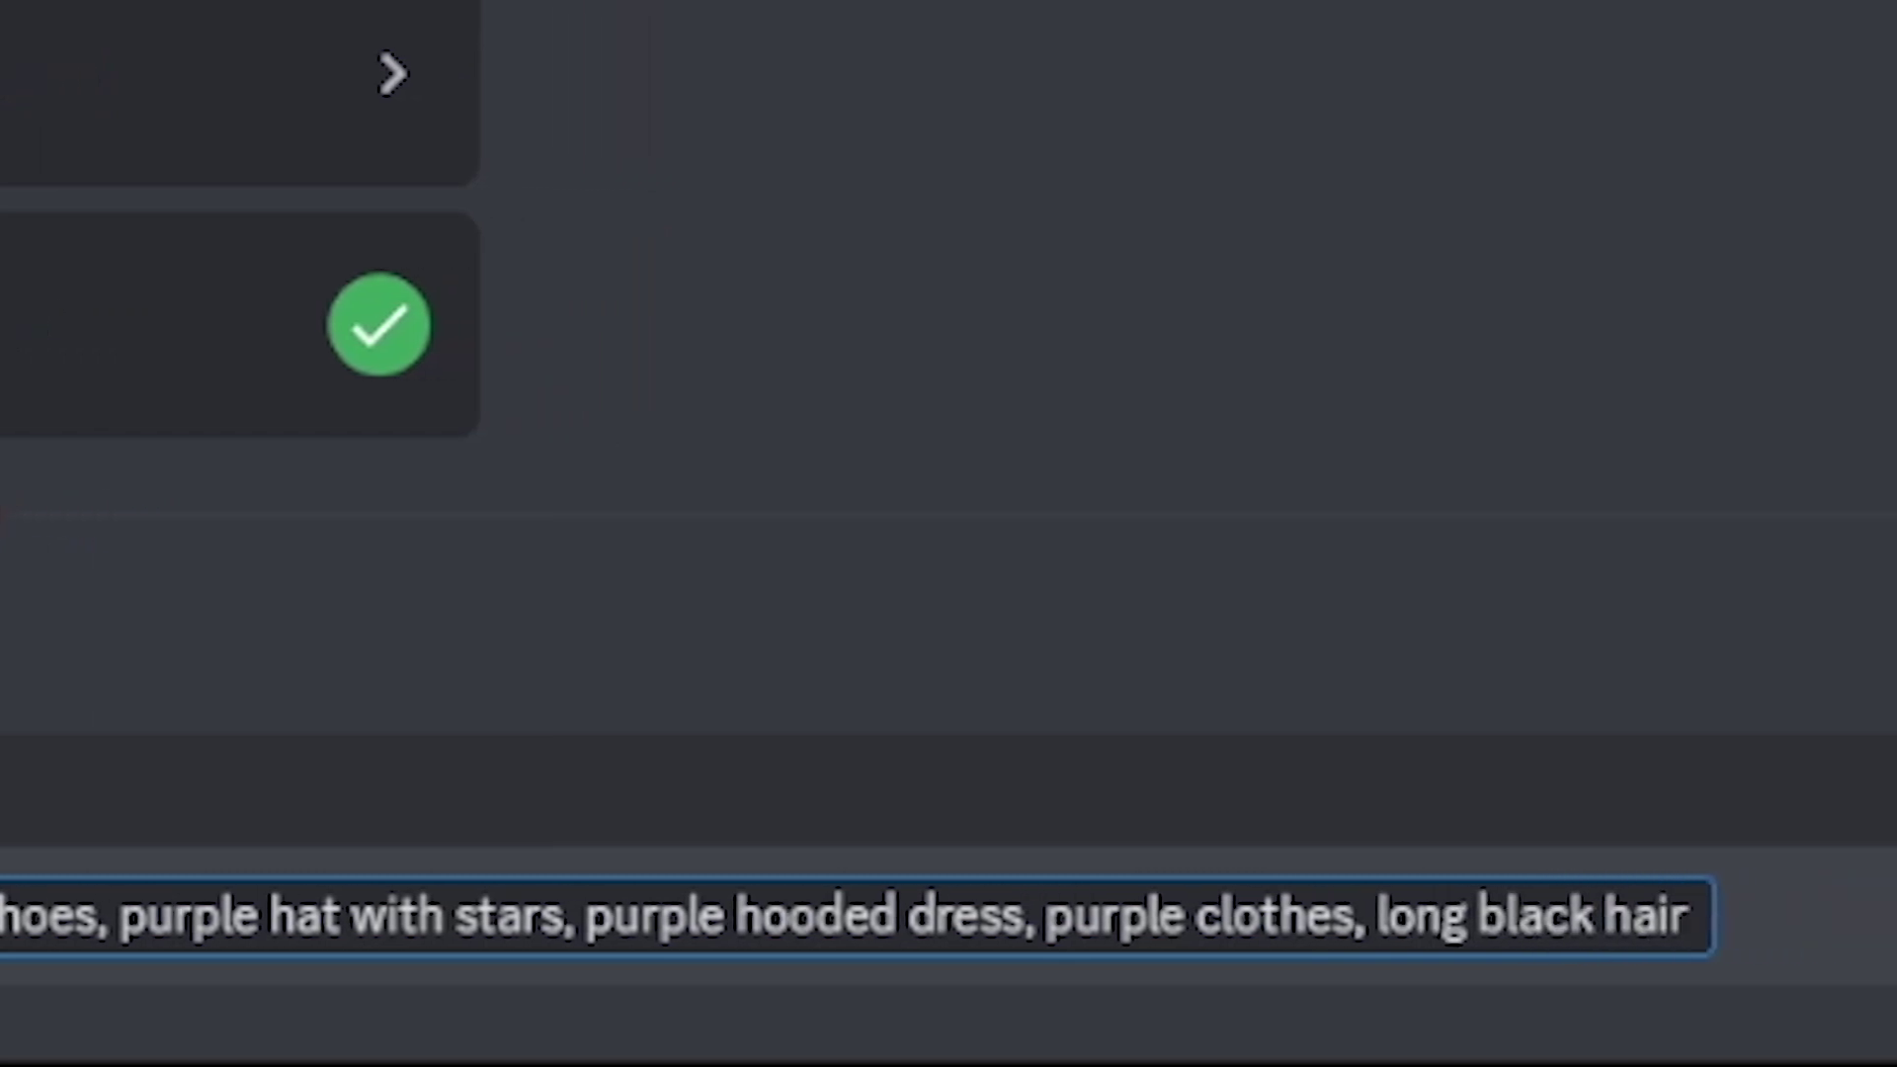
{"action": "type", "text": ", flat c"}
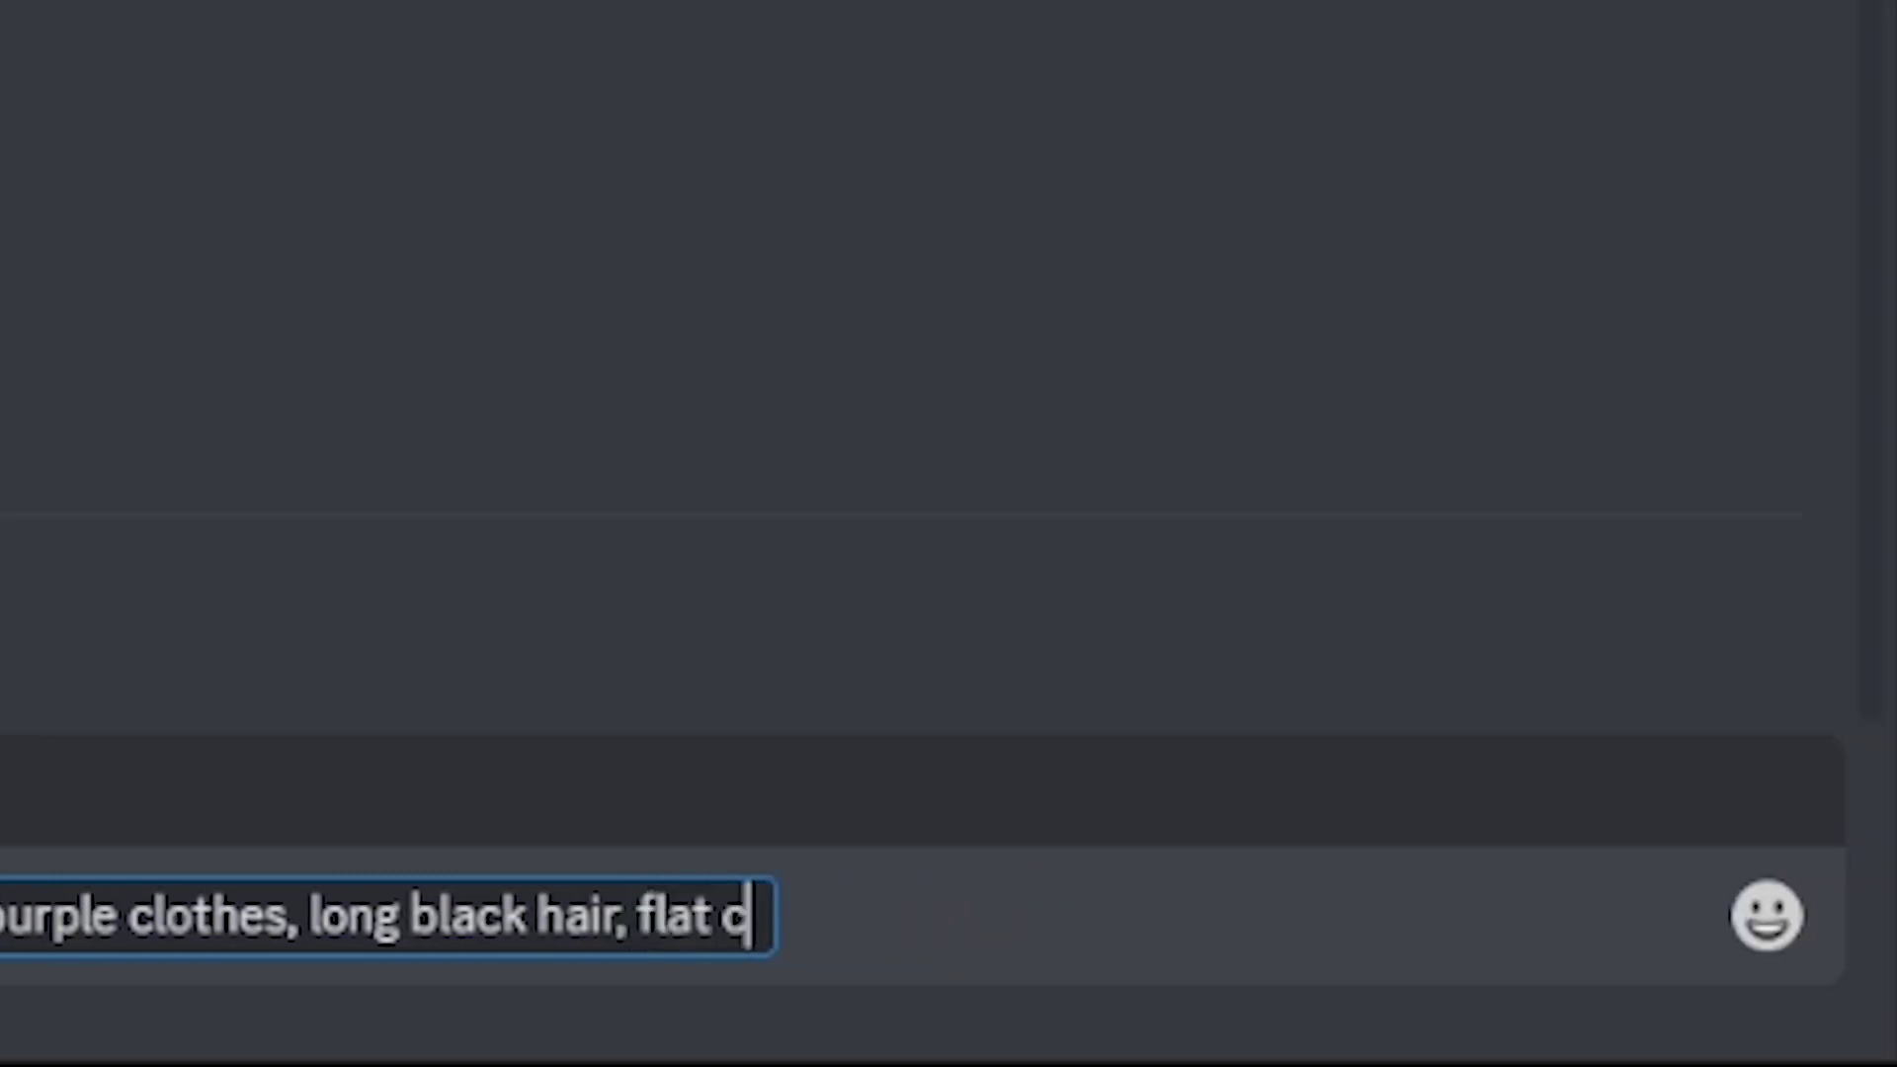
{"action": "type", "text": "olo"}
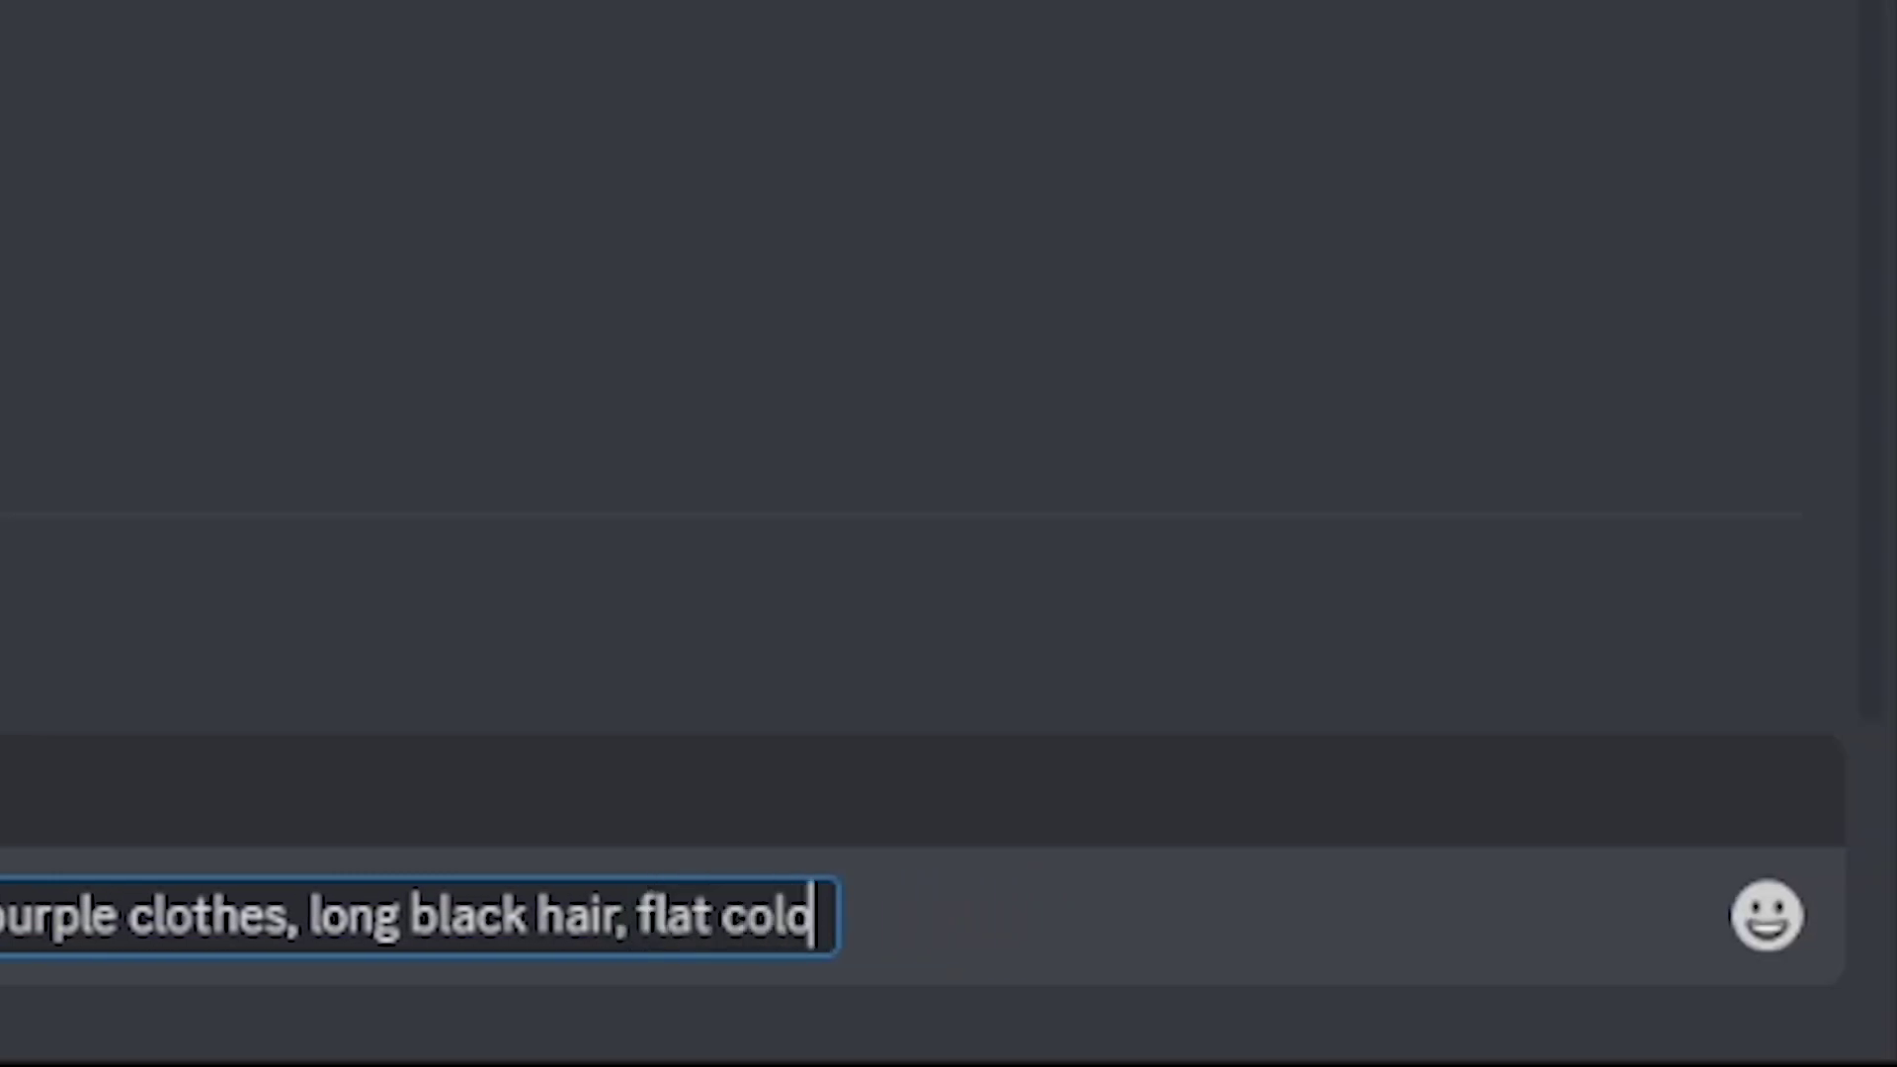
{"action": "type", "text": "ur,"}
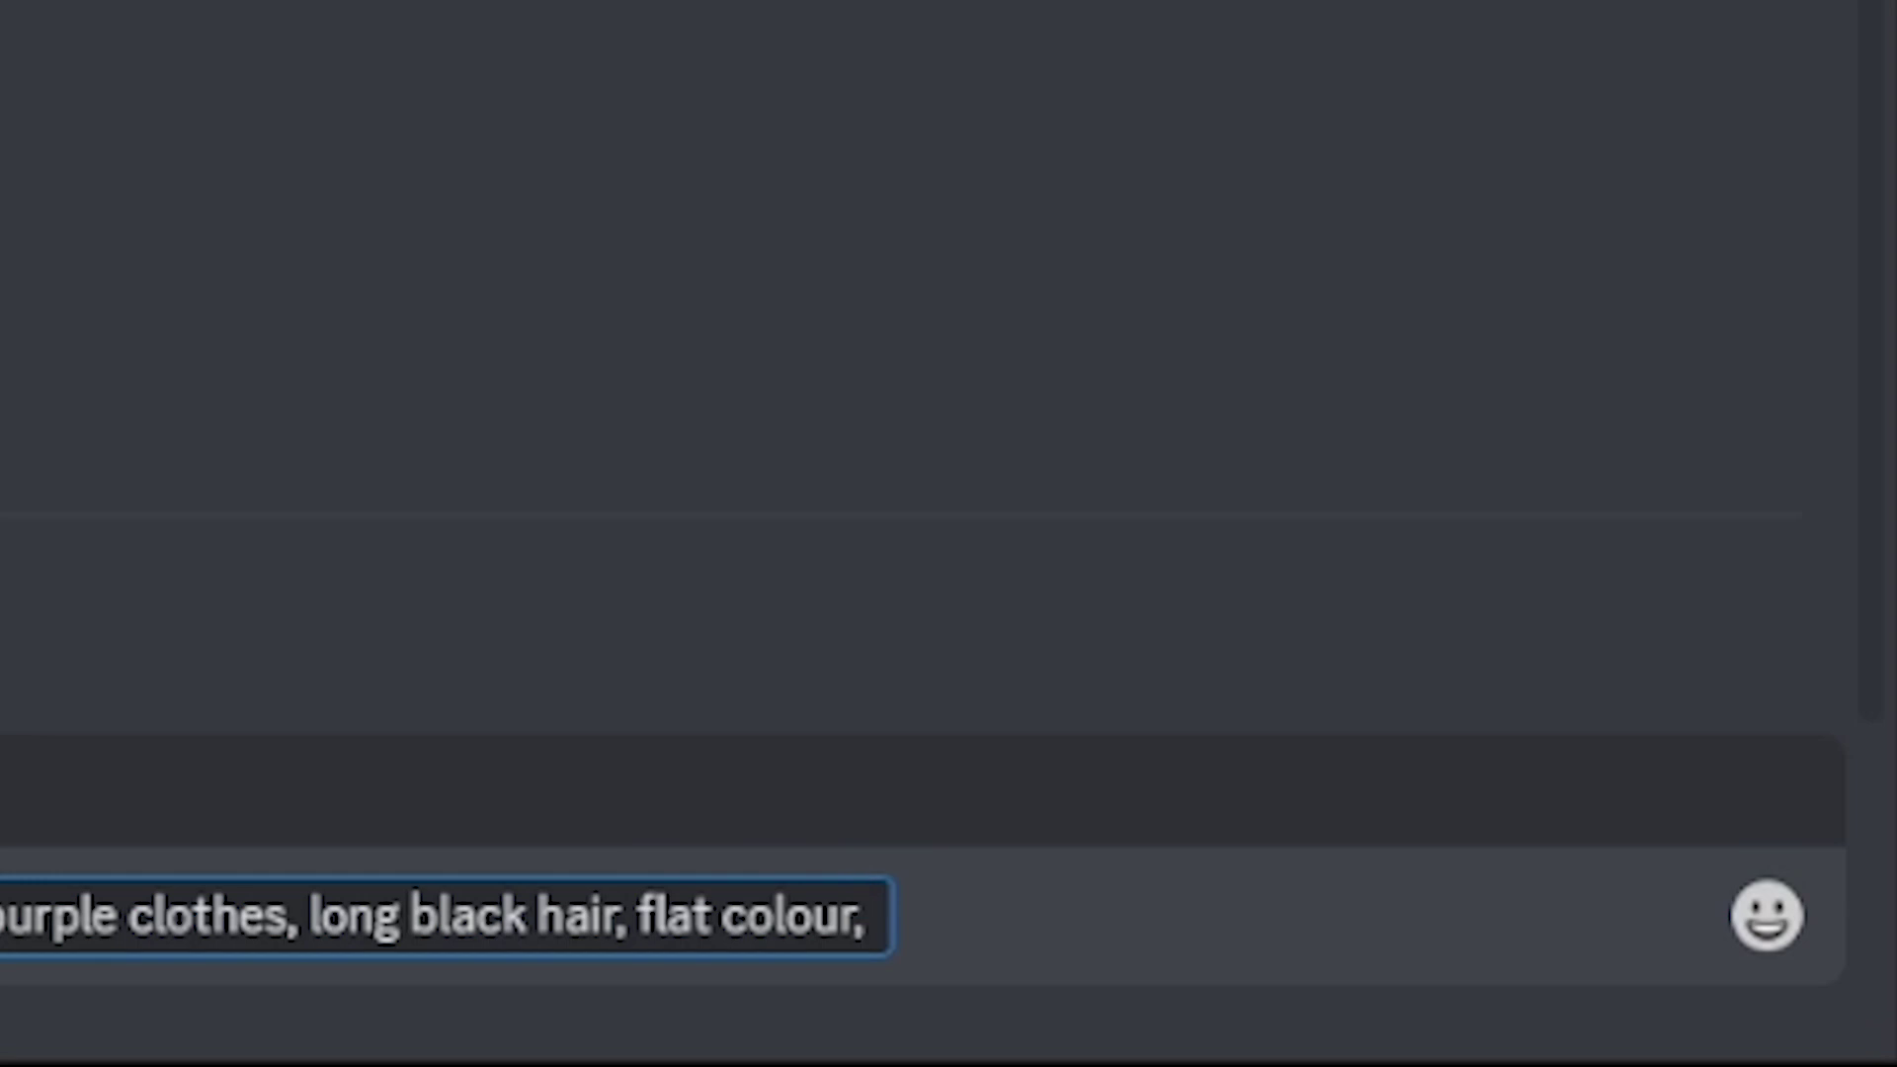
{"action": "type", "text": " --no q"}
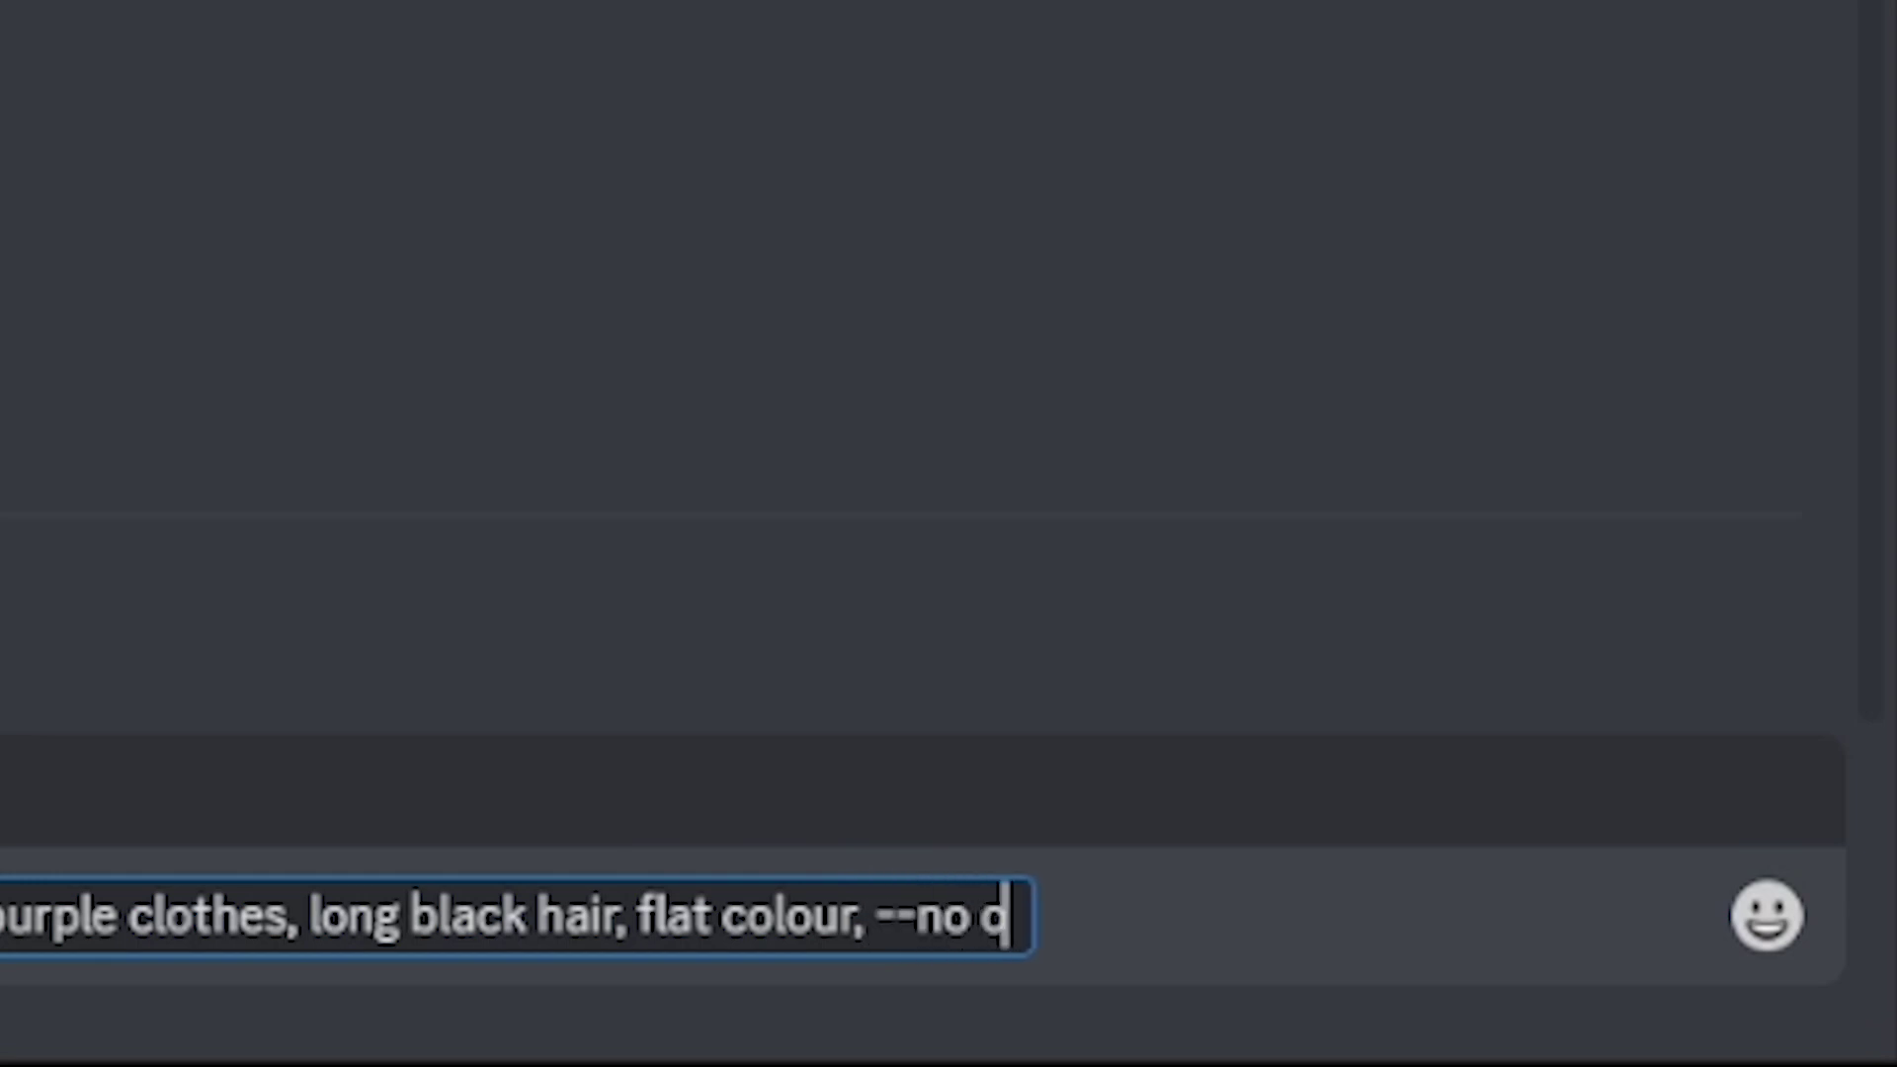
{"action": "type", "text": "utline"}
Step: Submit the completed purple witch prompt ending in '--no outline' for generation
{"action": "key", "text": "Return"}
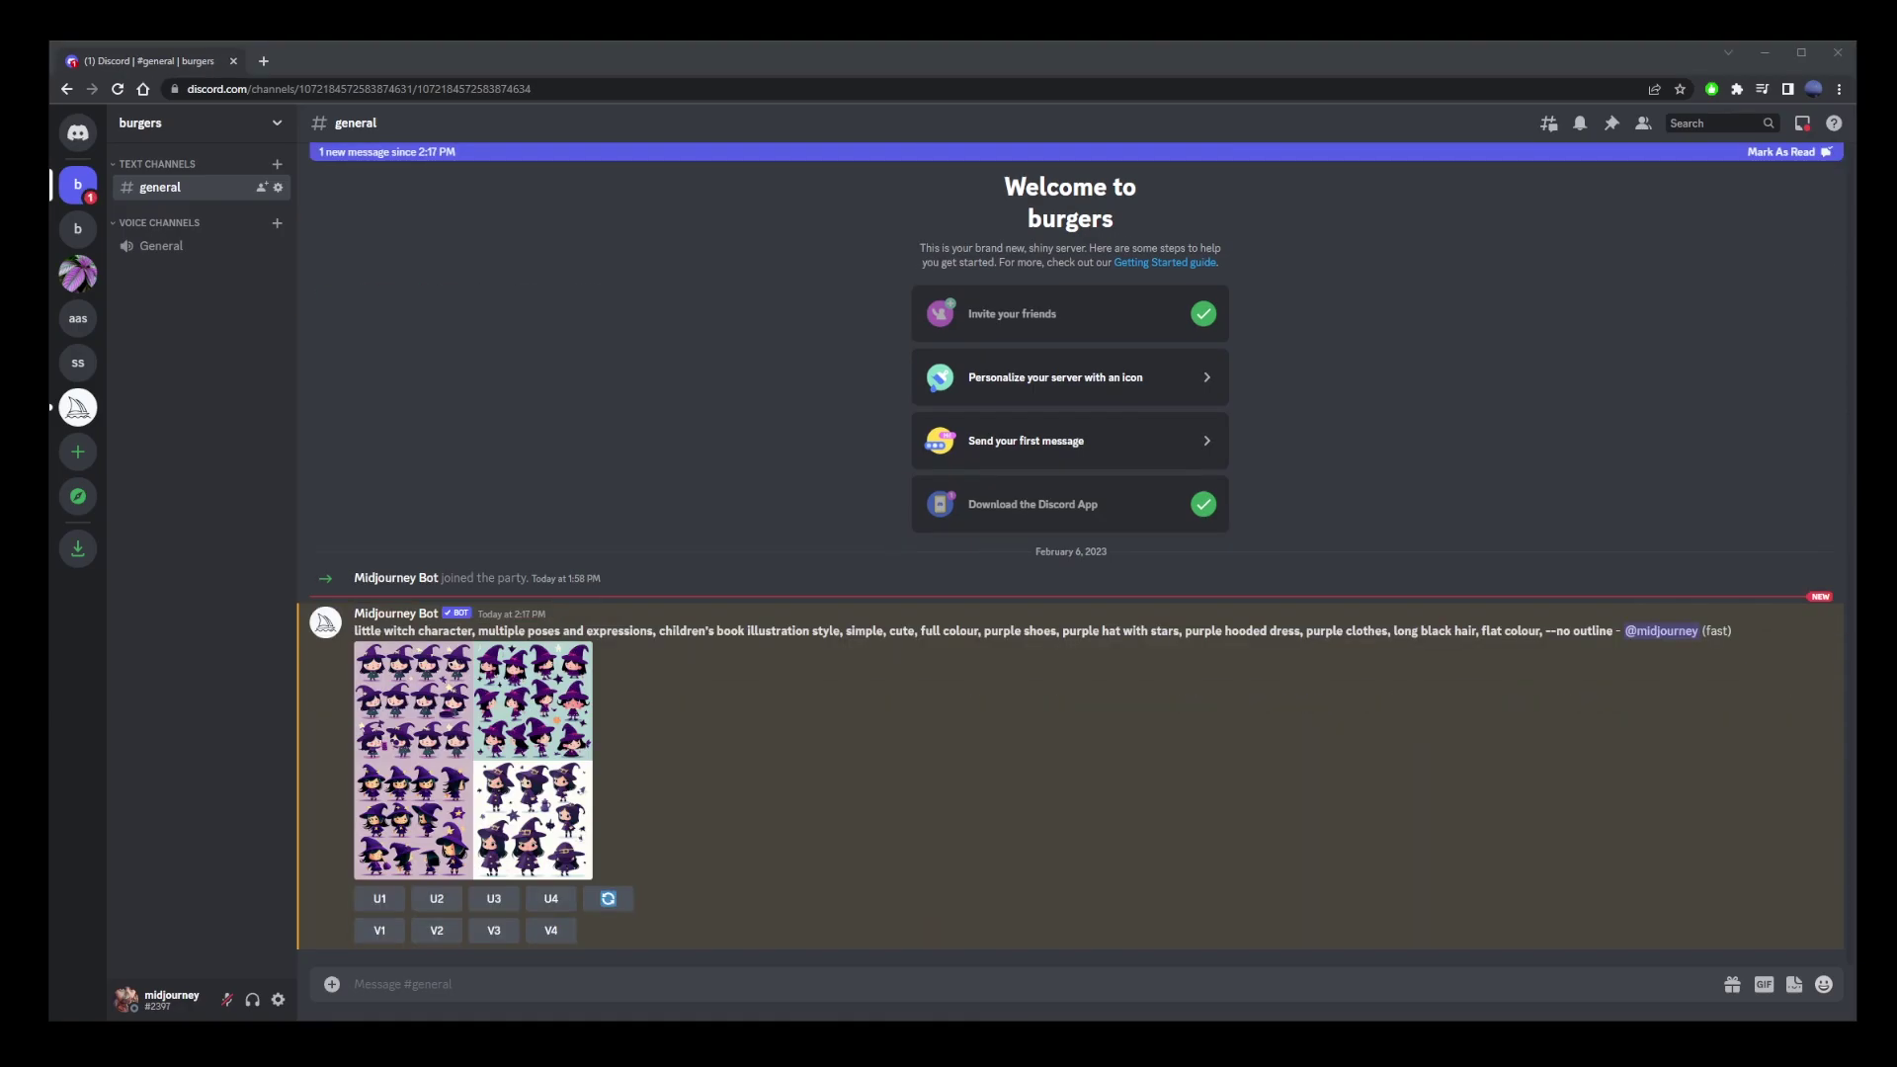
Step: Upscale the top-left witch image with U1 and copy the enlarged twelve-pose sheet
{"action": "left_click", "coordinate": [492, 788]}
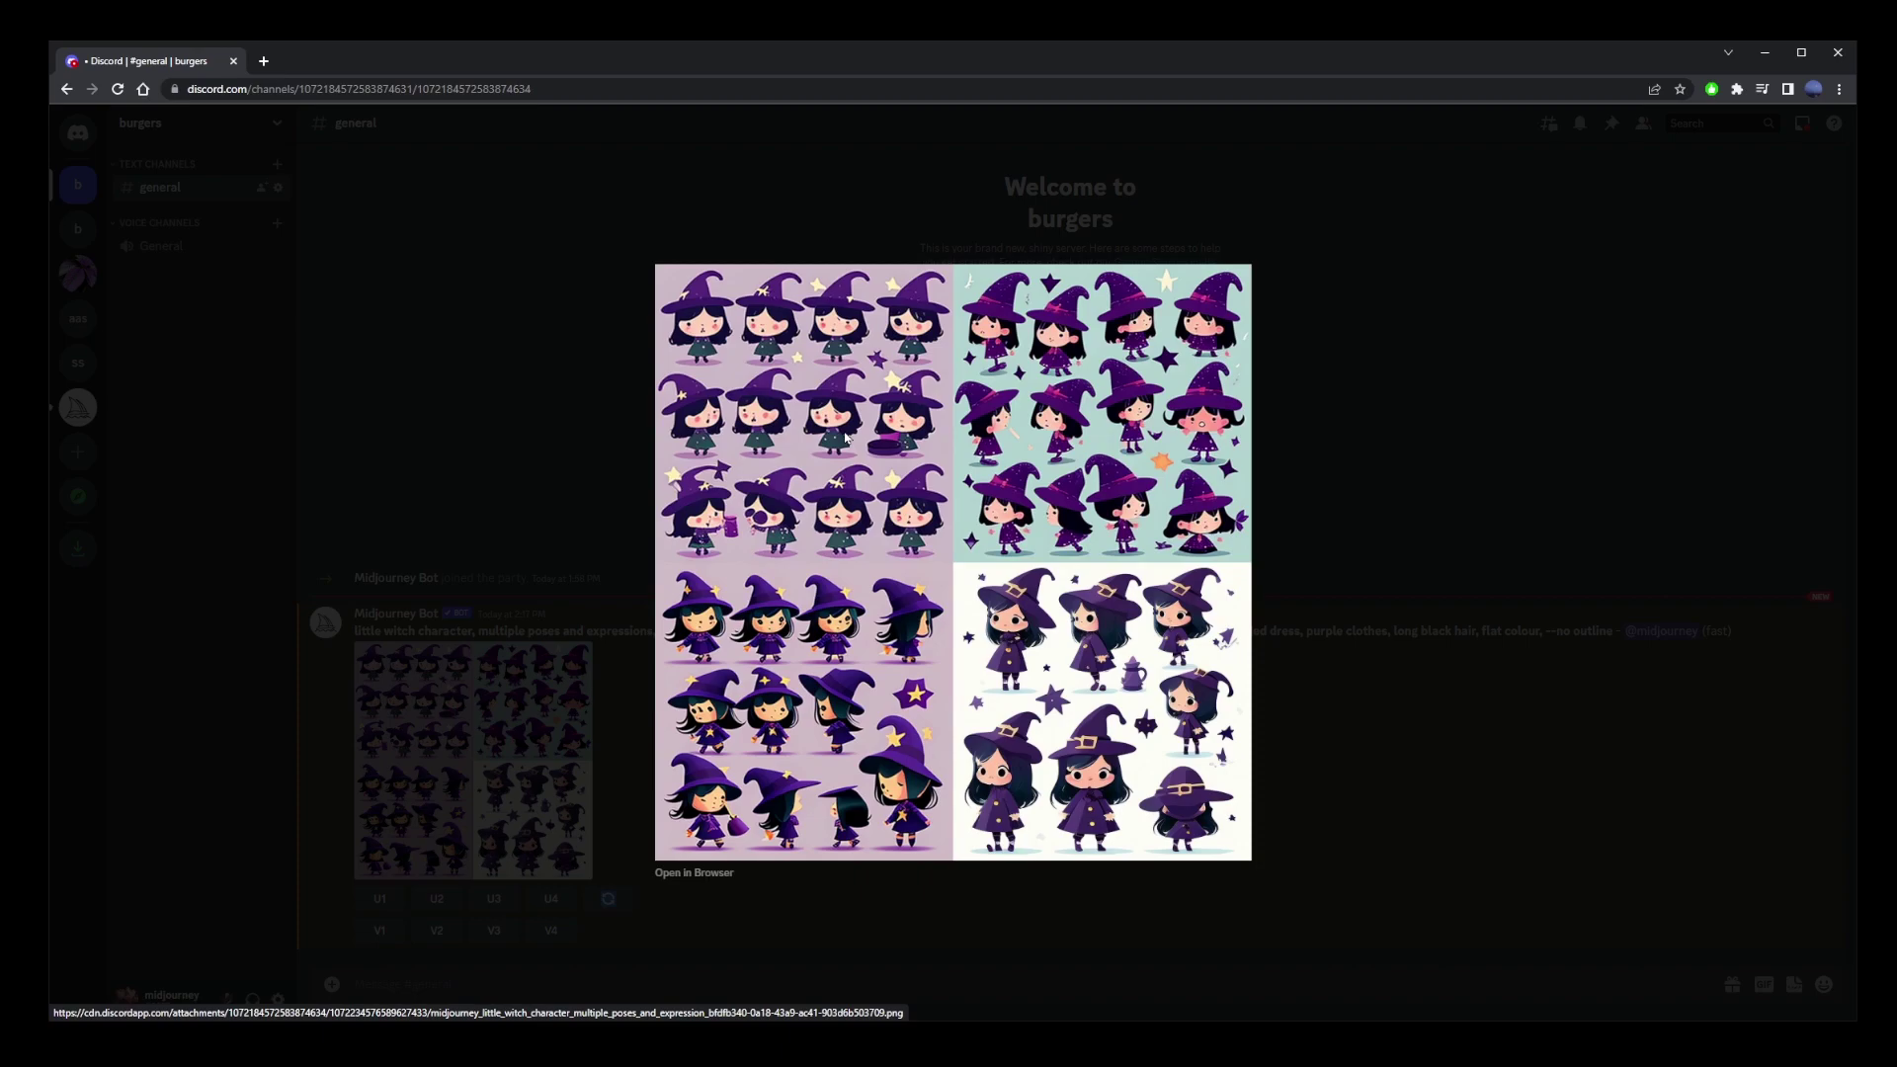
{"action": "left_click", "coordinate": [487, 426]}
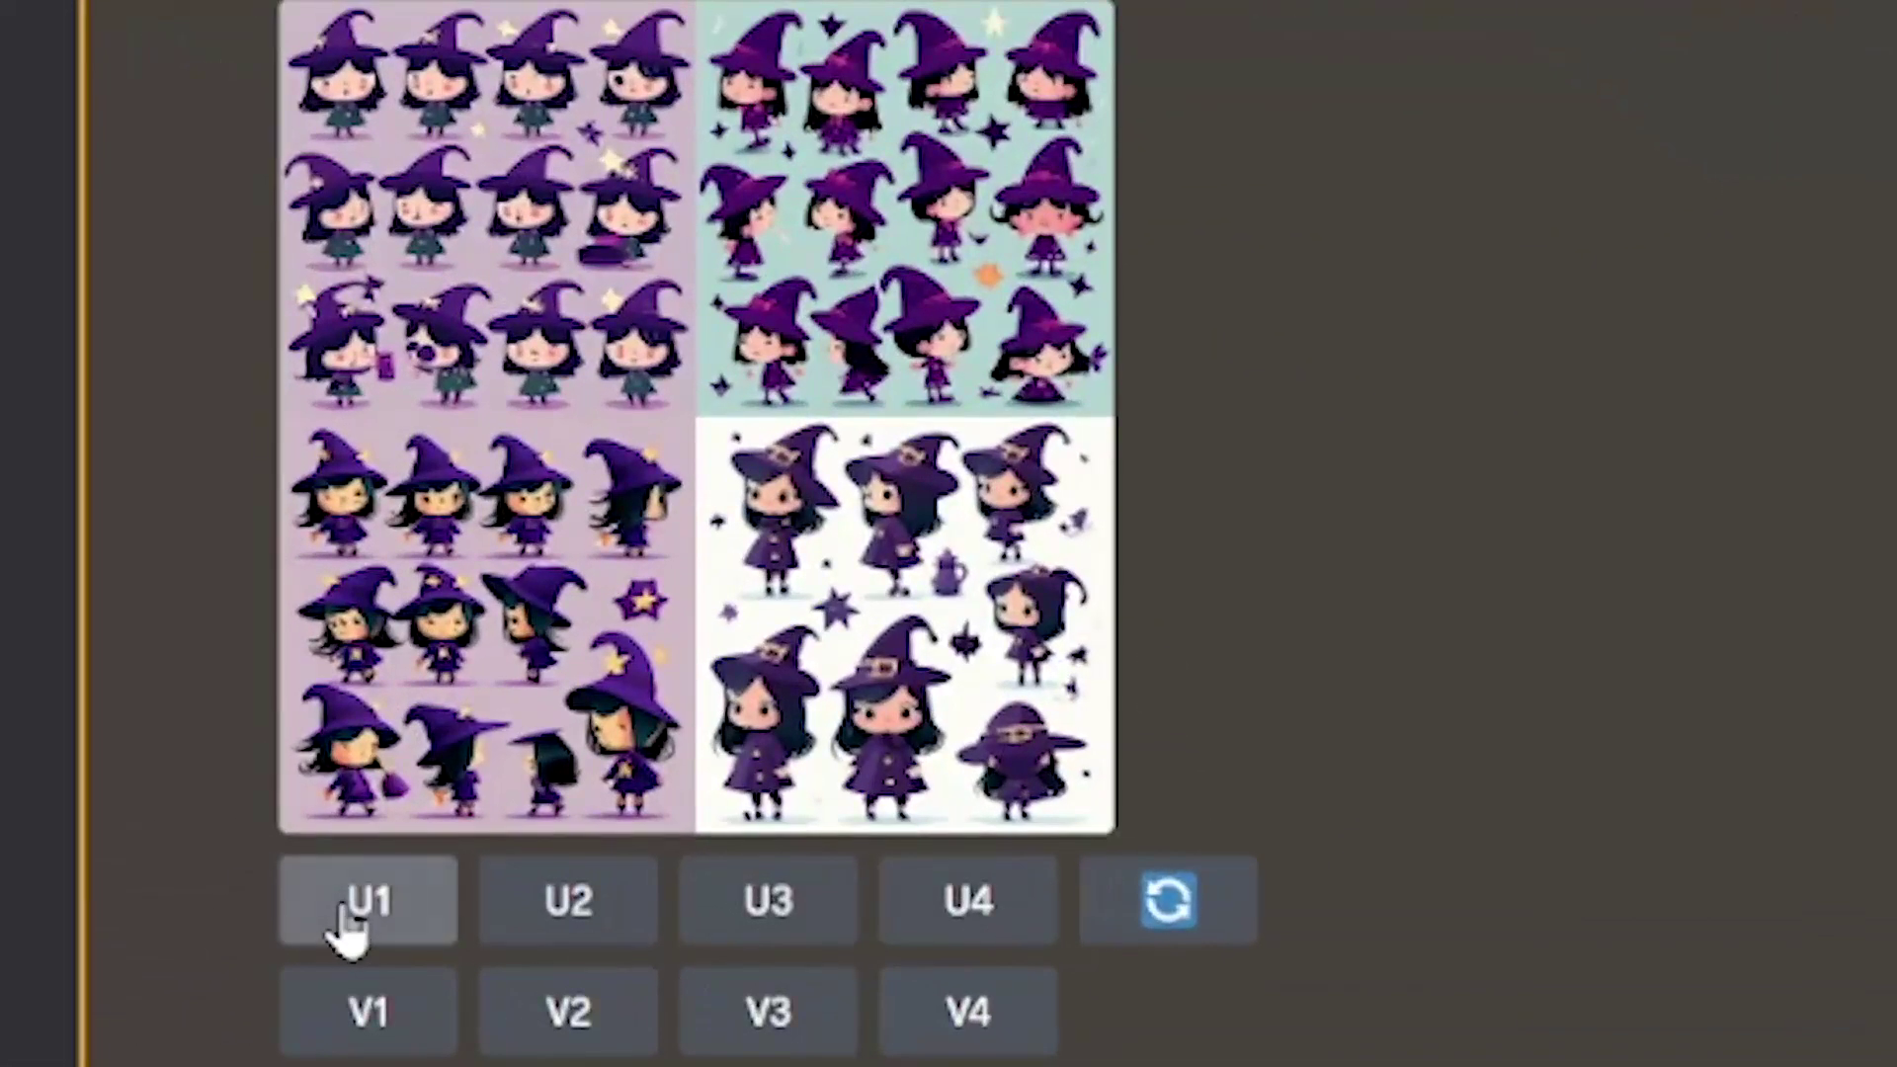
{"action": "left_click", "coordinate": [341, 919]}
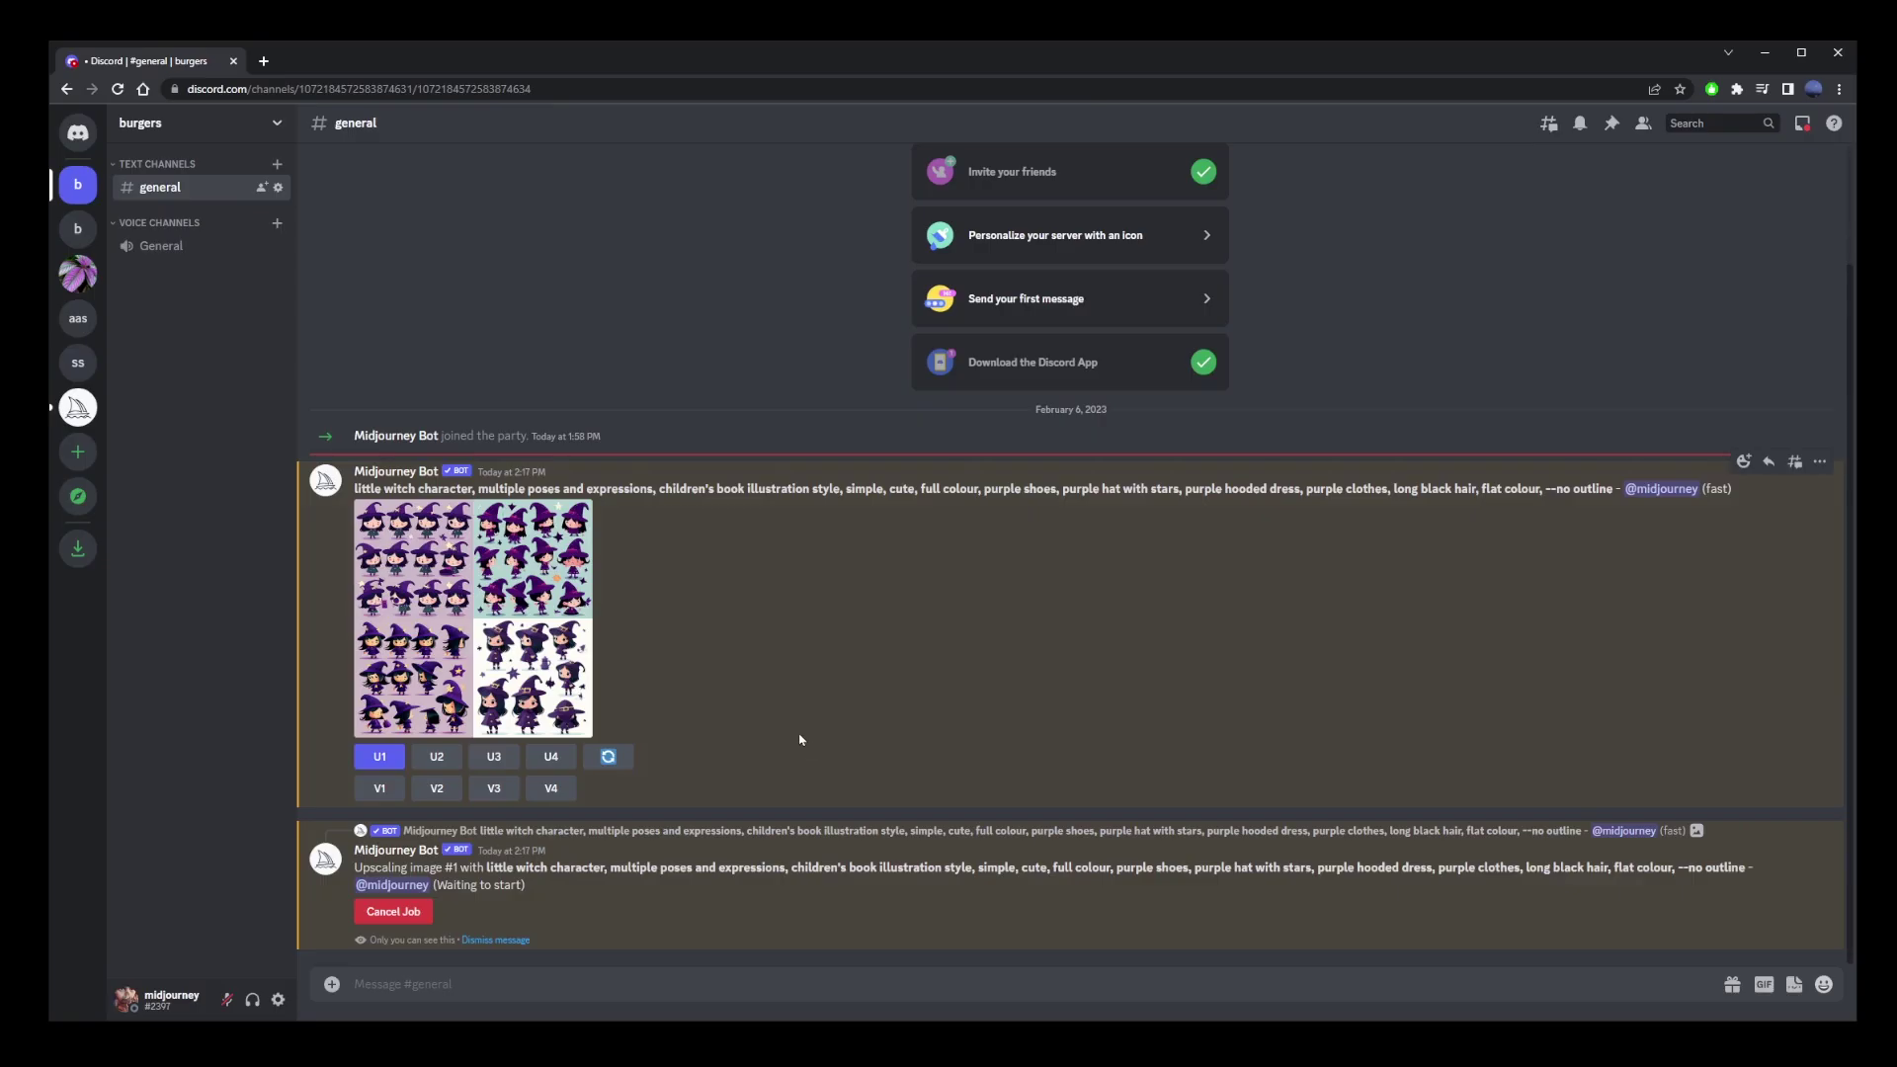
{"action": "left_click", "coordinate": [473, 761]}
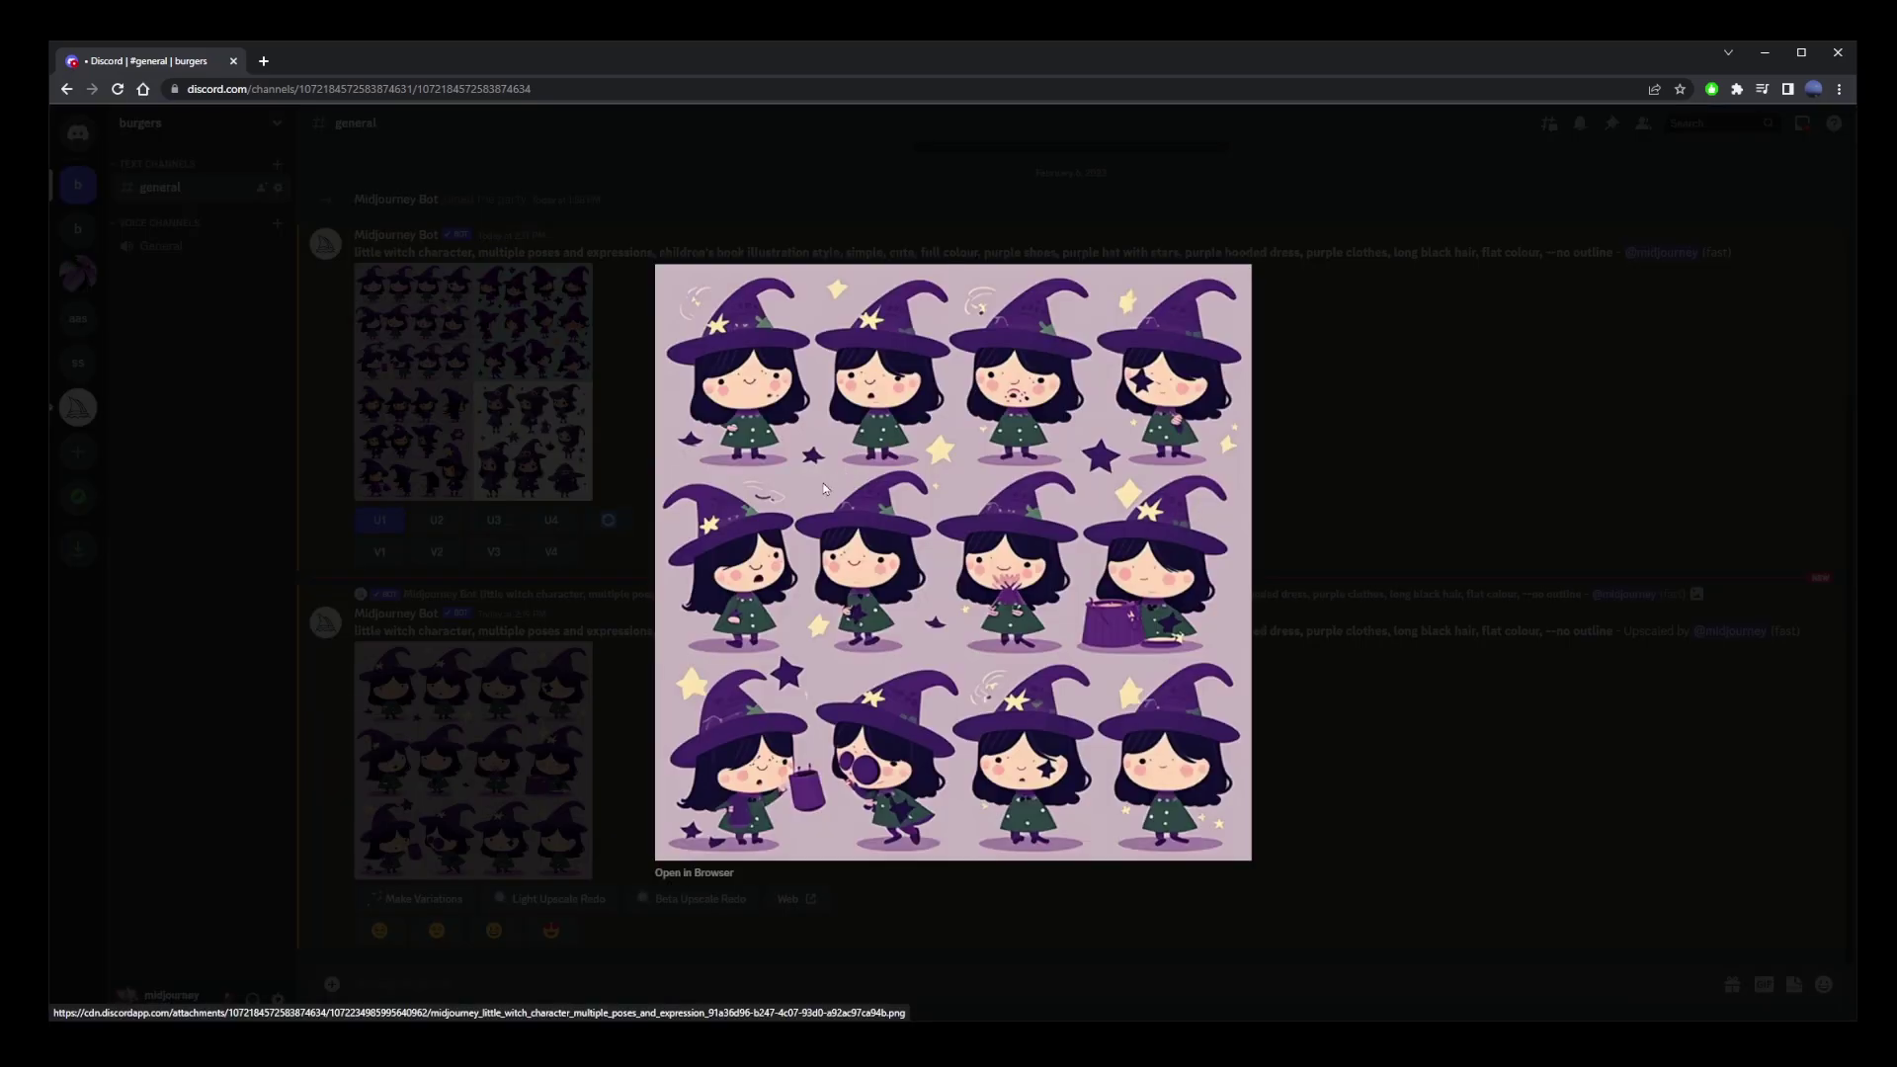
{"action": "right_click", "coordinate": [826, 461]}
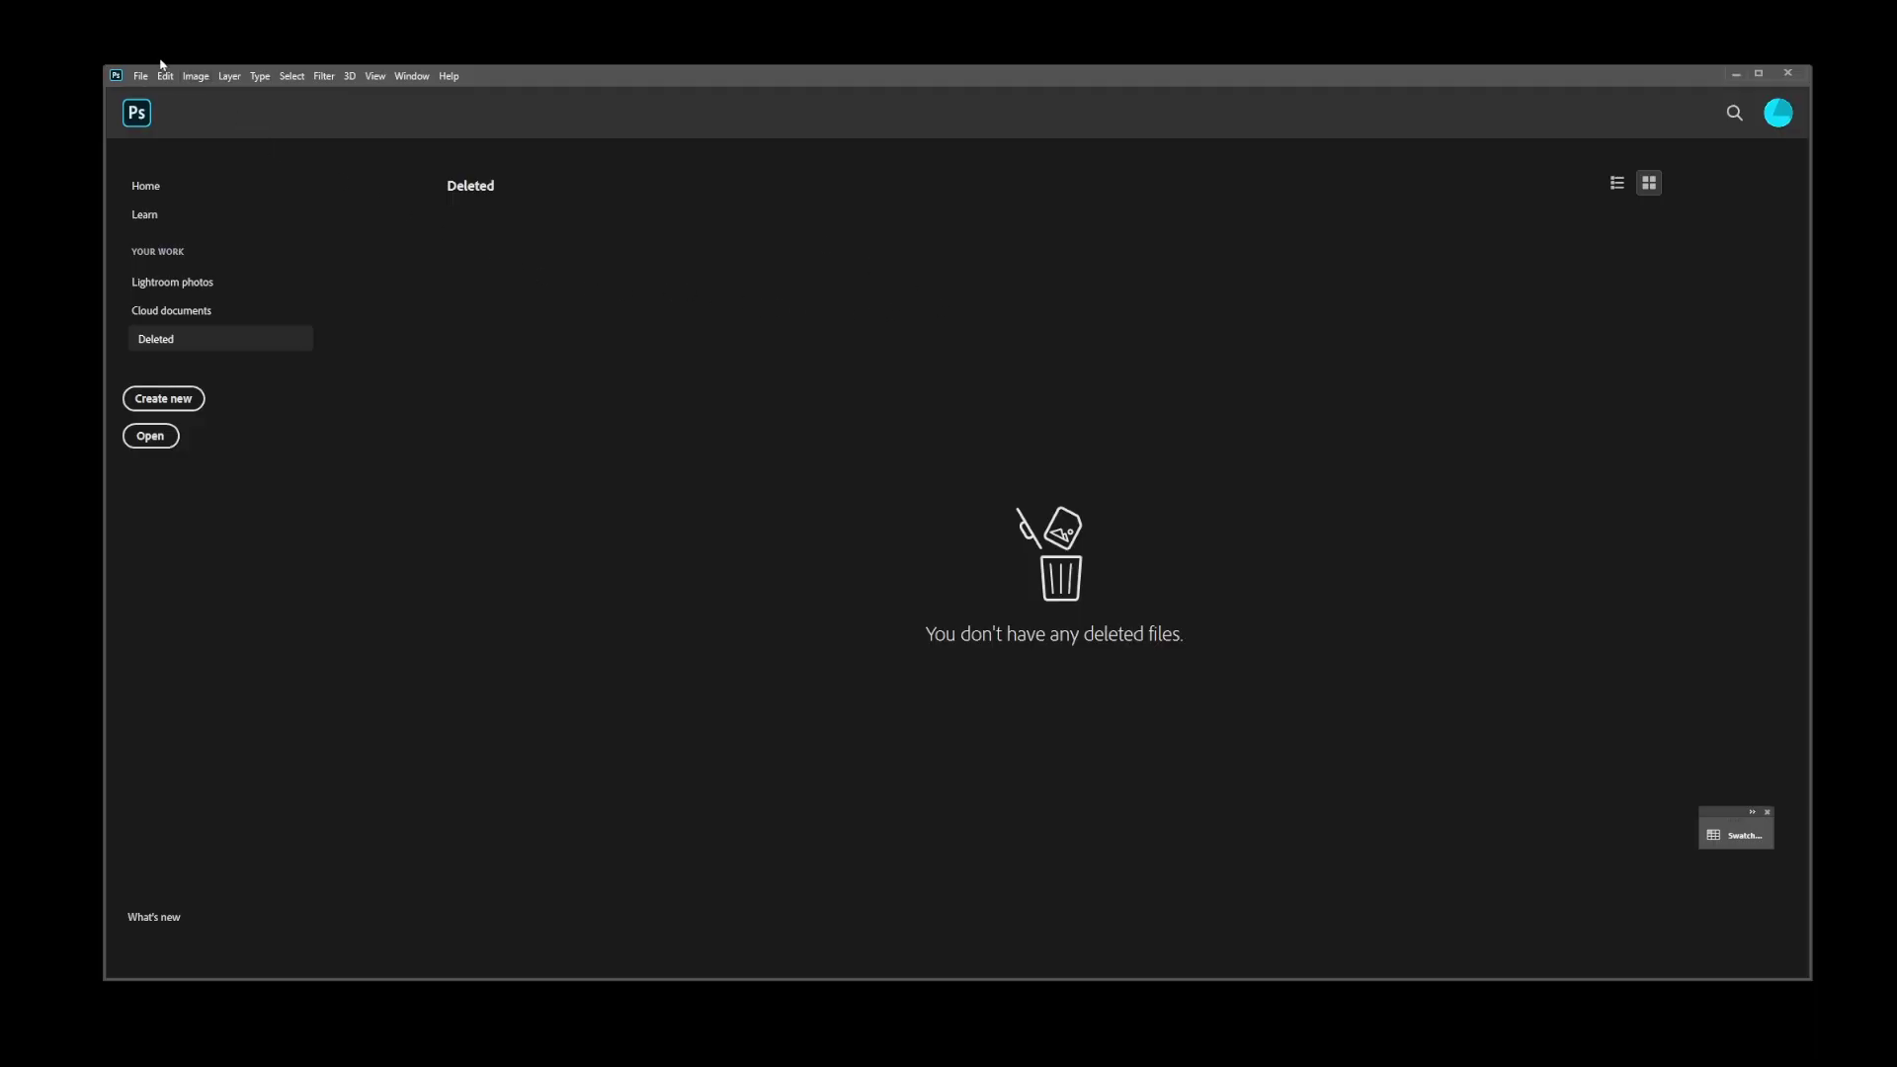
Step: Create a new 751 × 751 Photoshop document from the clipboard and paste the witch sheet
{"action": "left_click", "coordinate": [141, 76]}
{"action": "left_click", "coordinate": [148, 92]}
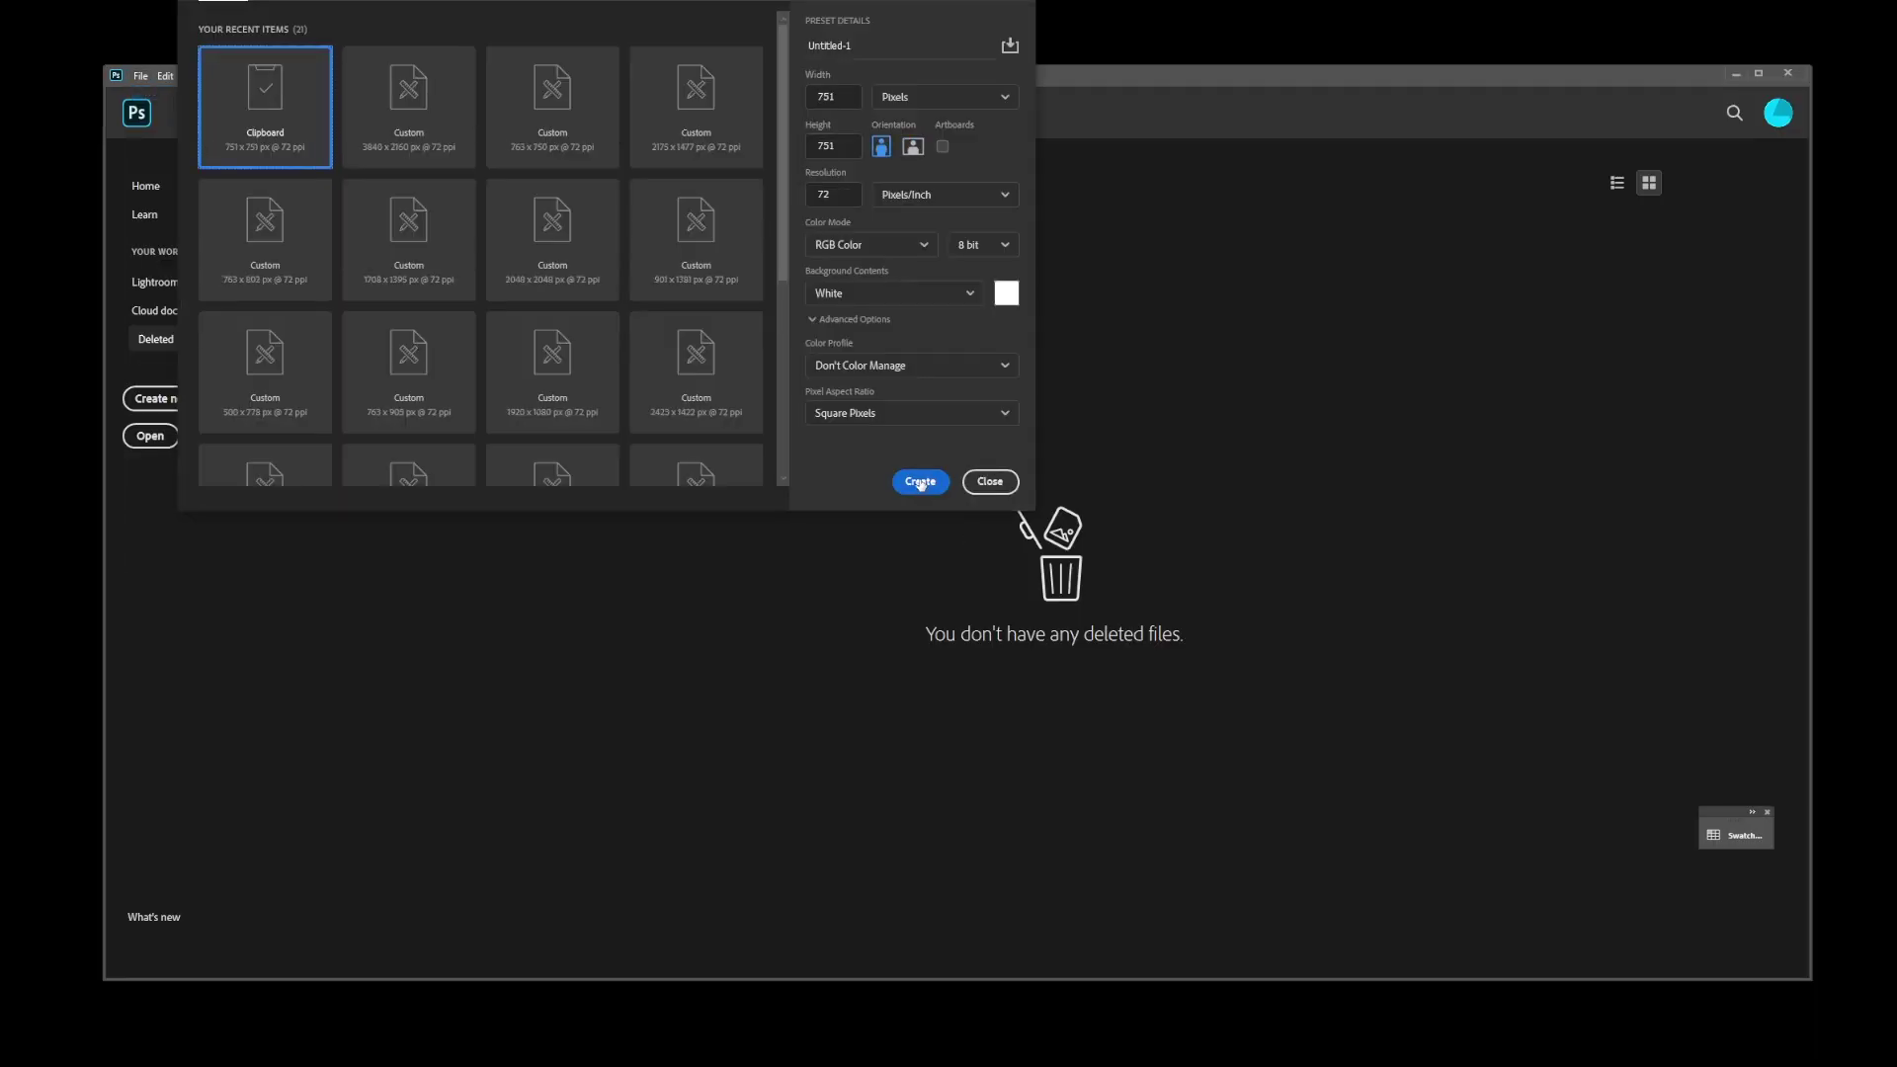
{"action": "left_click", "coordinate": [920, 483]}
{"action": "key", "text": "ctrl+v"}
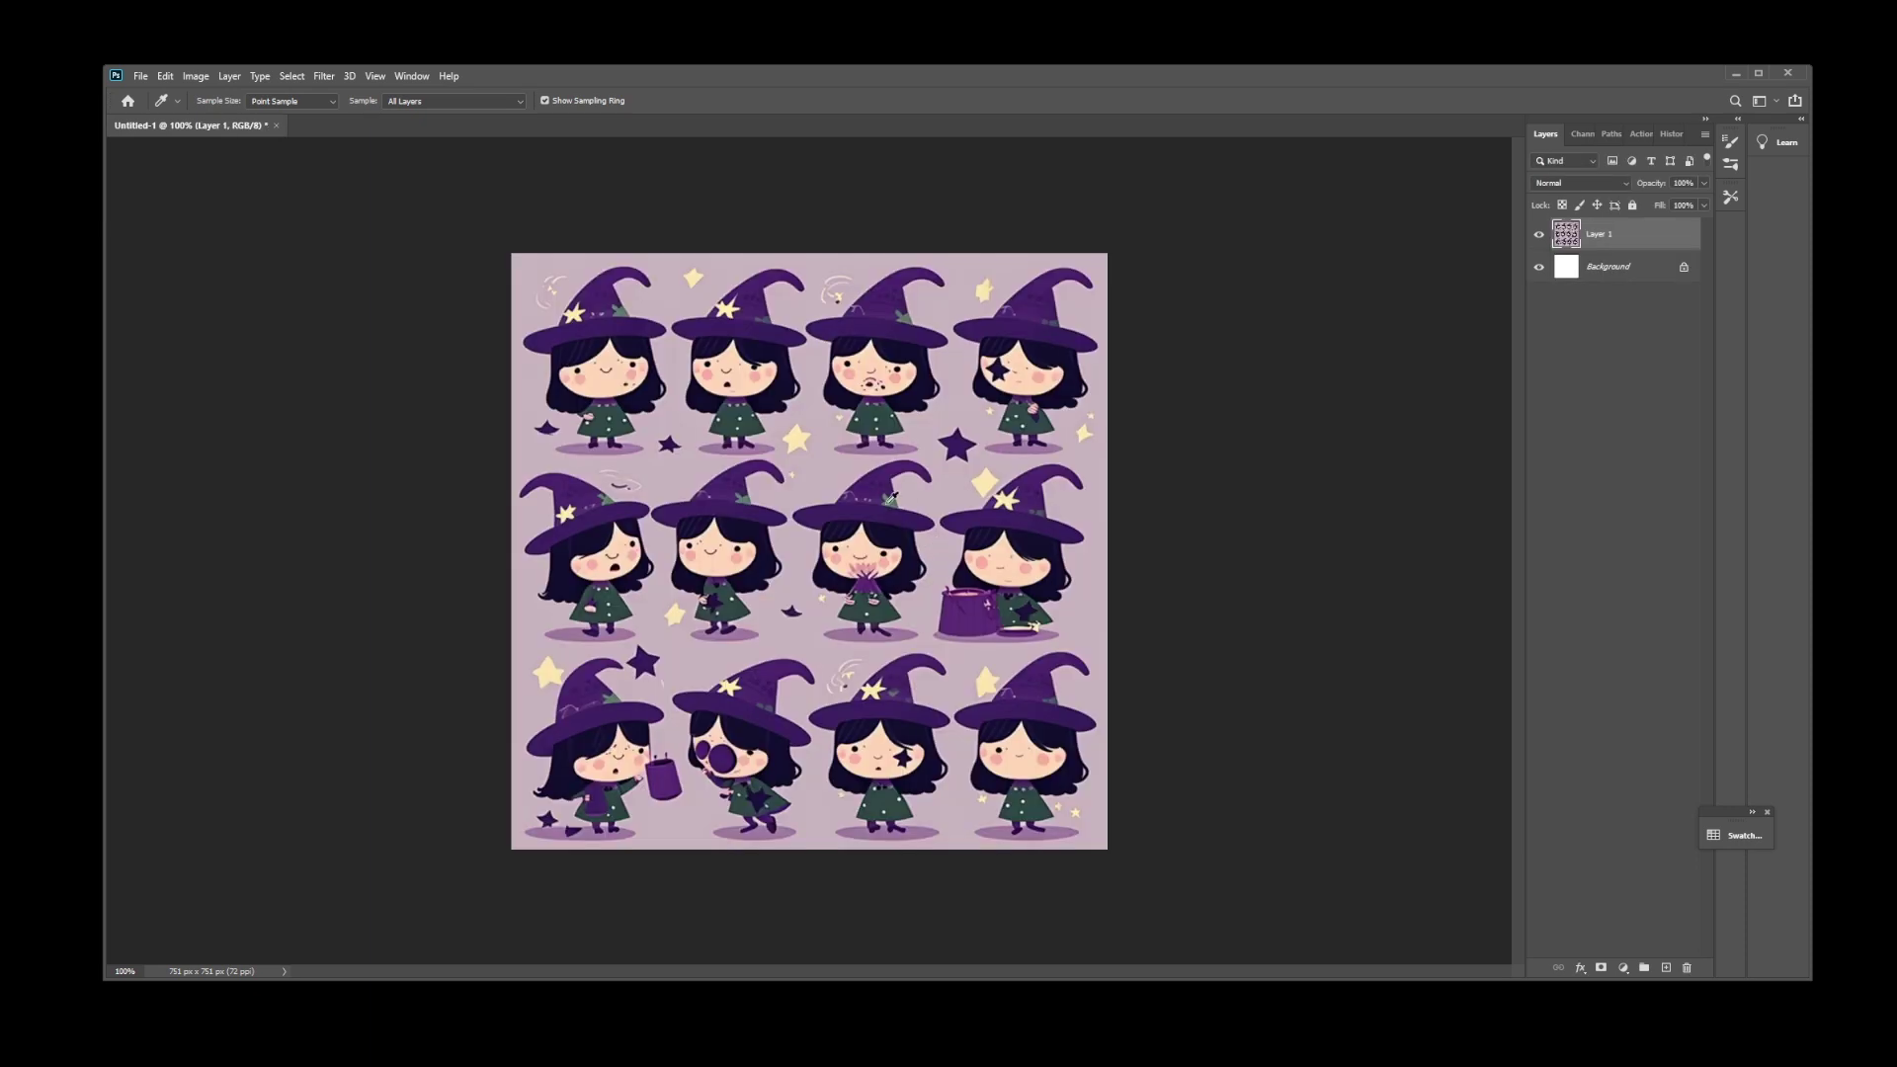
Step: Erase the lavender background around the witches to white
{"action": "key", "text": "m"}
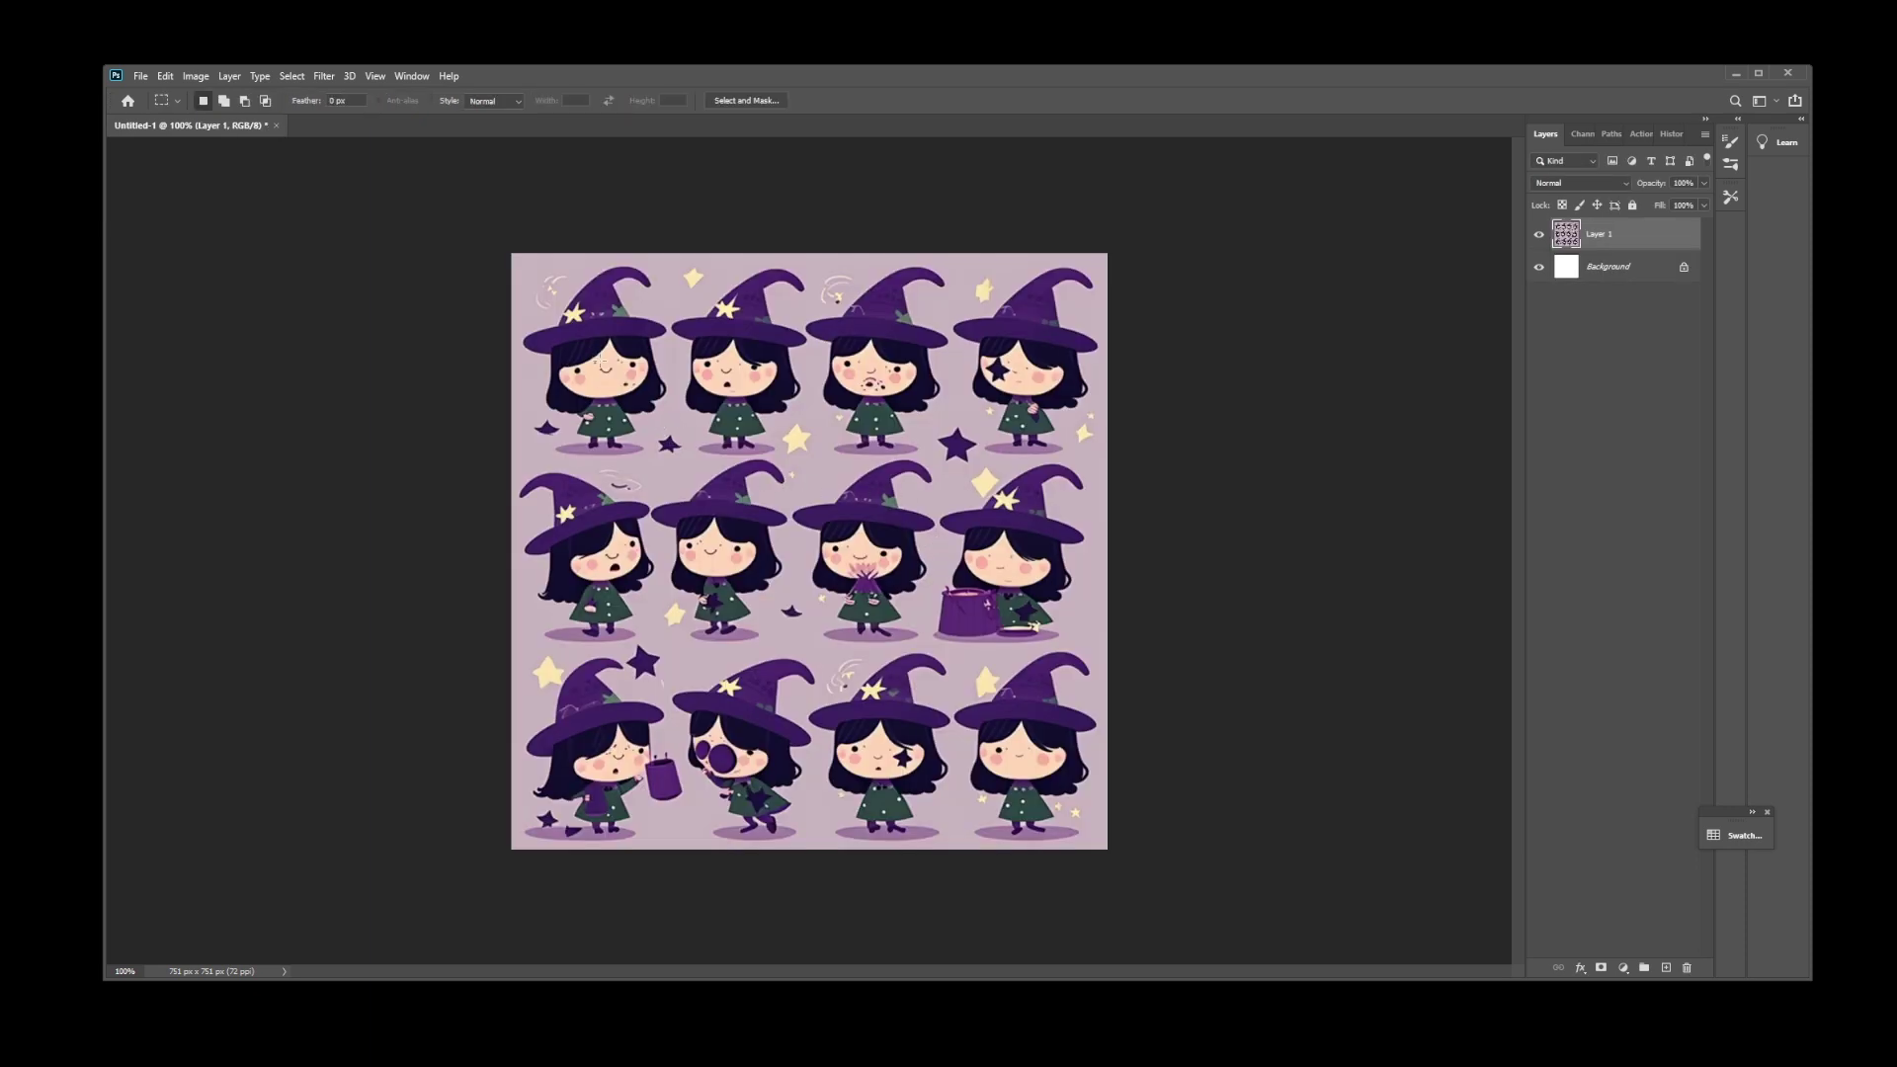
{"action": "key", "text": "e"}
{"action": "left_click", "coordinate": [523, 279]}
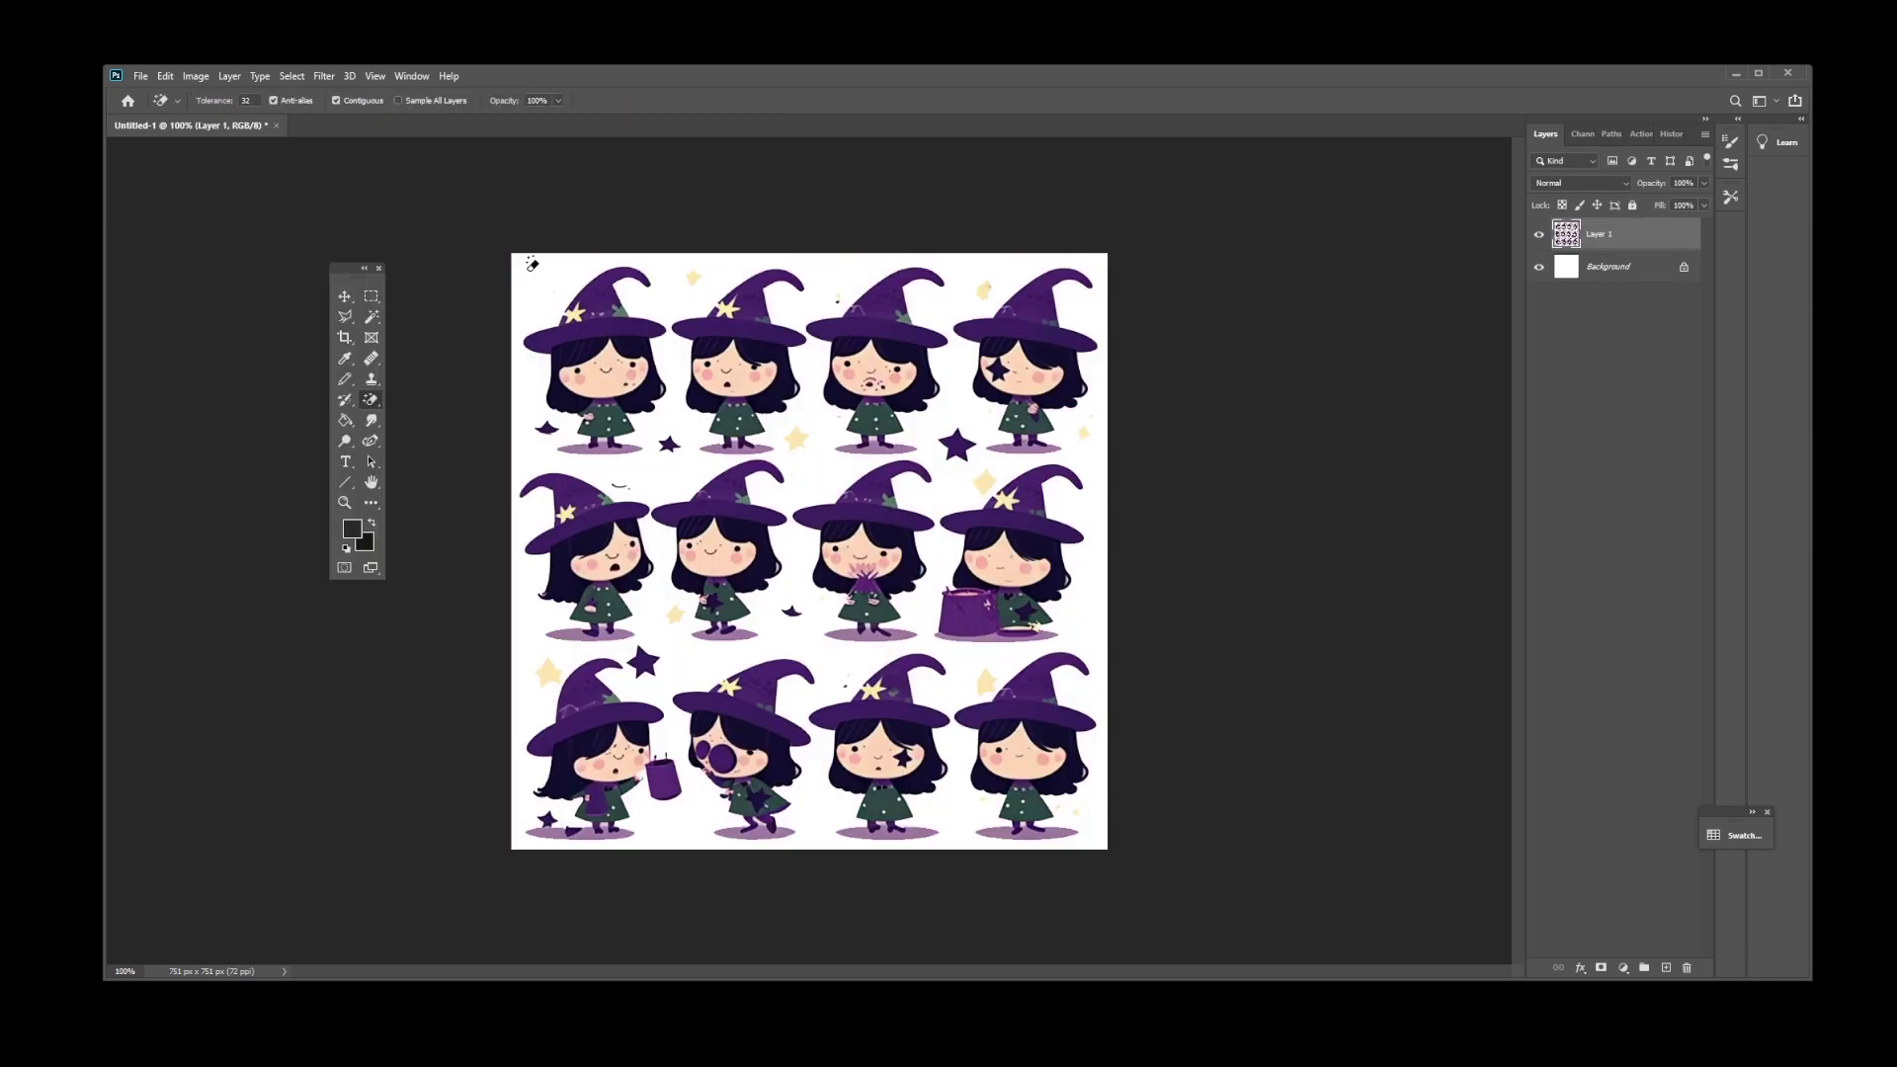
Step: Select the top-left witch on the Background layer, trim a notch, and Copy Merged
{"action": "left_click", "coordinate": [1609, 270]}
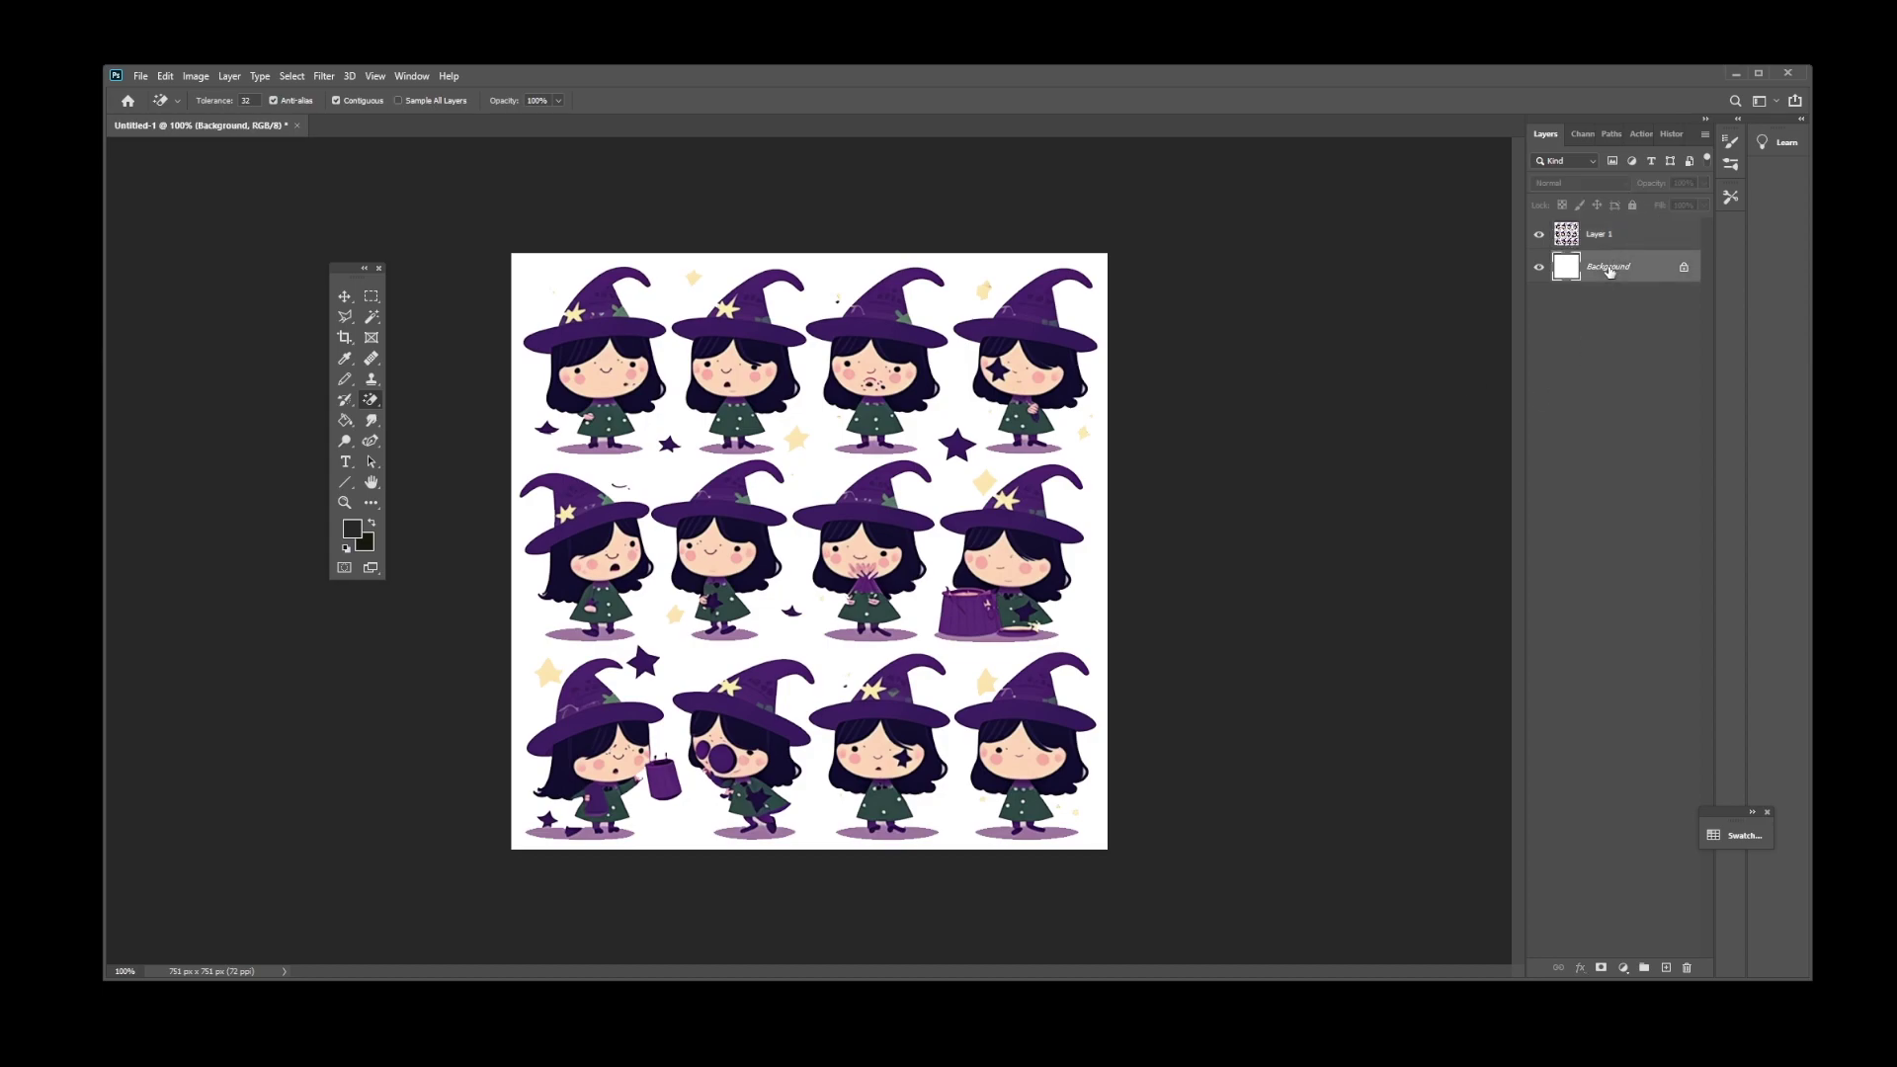
{"action": "key", "text": "m"}
{"action": "left_click_drag", "start_coordinate": [510, 249], "coordinate": [670, 462]}
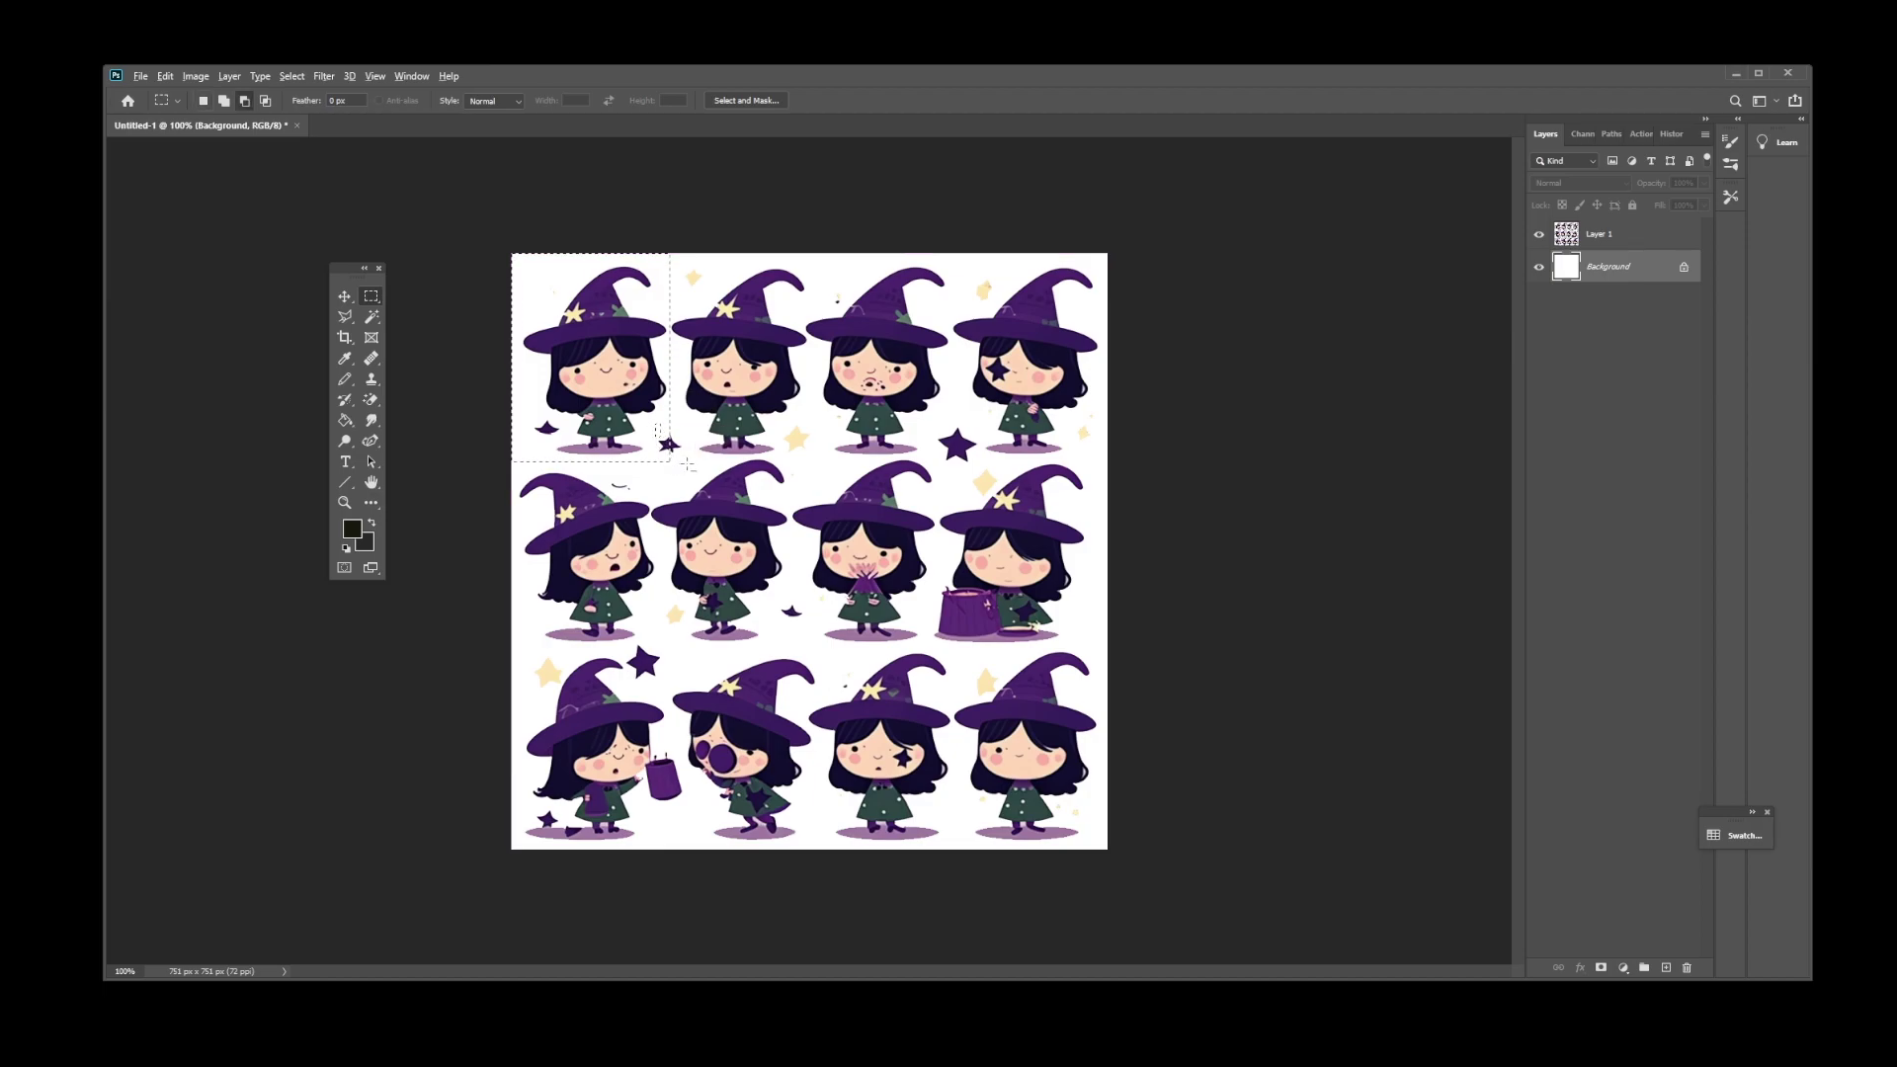
{"action": "left_click_drag", "start_coordinate": [690, 465], "coordinate": [656, 425]}
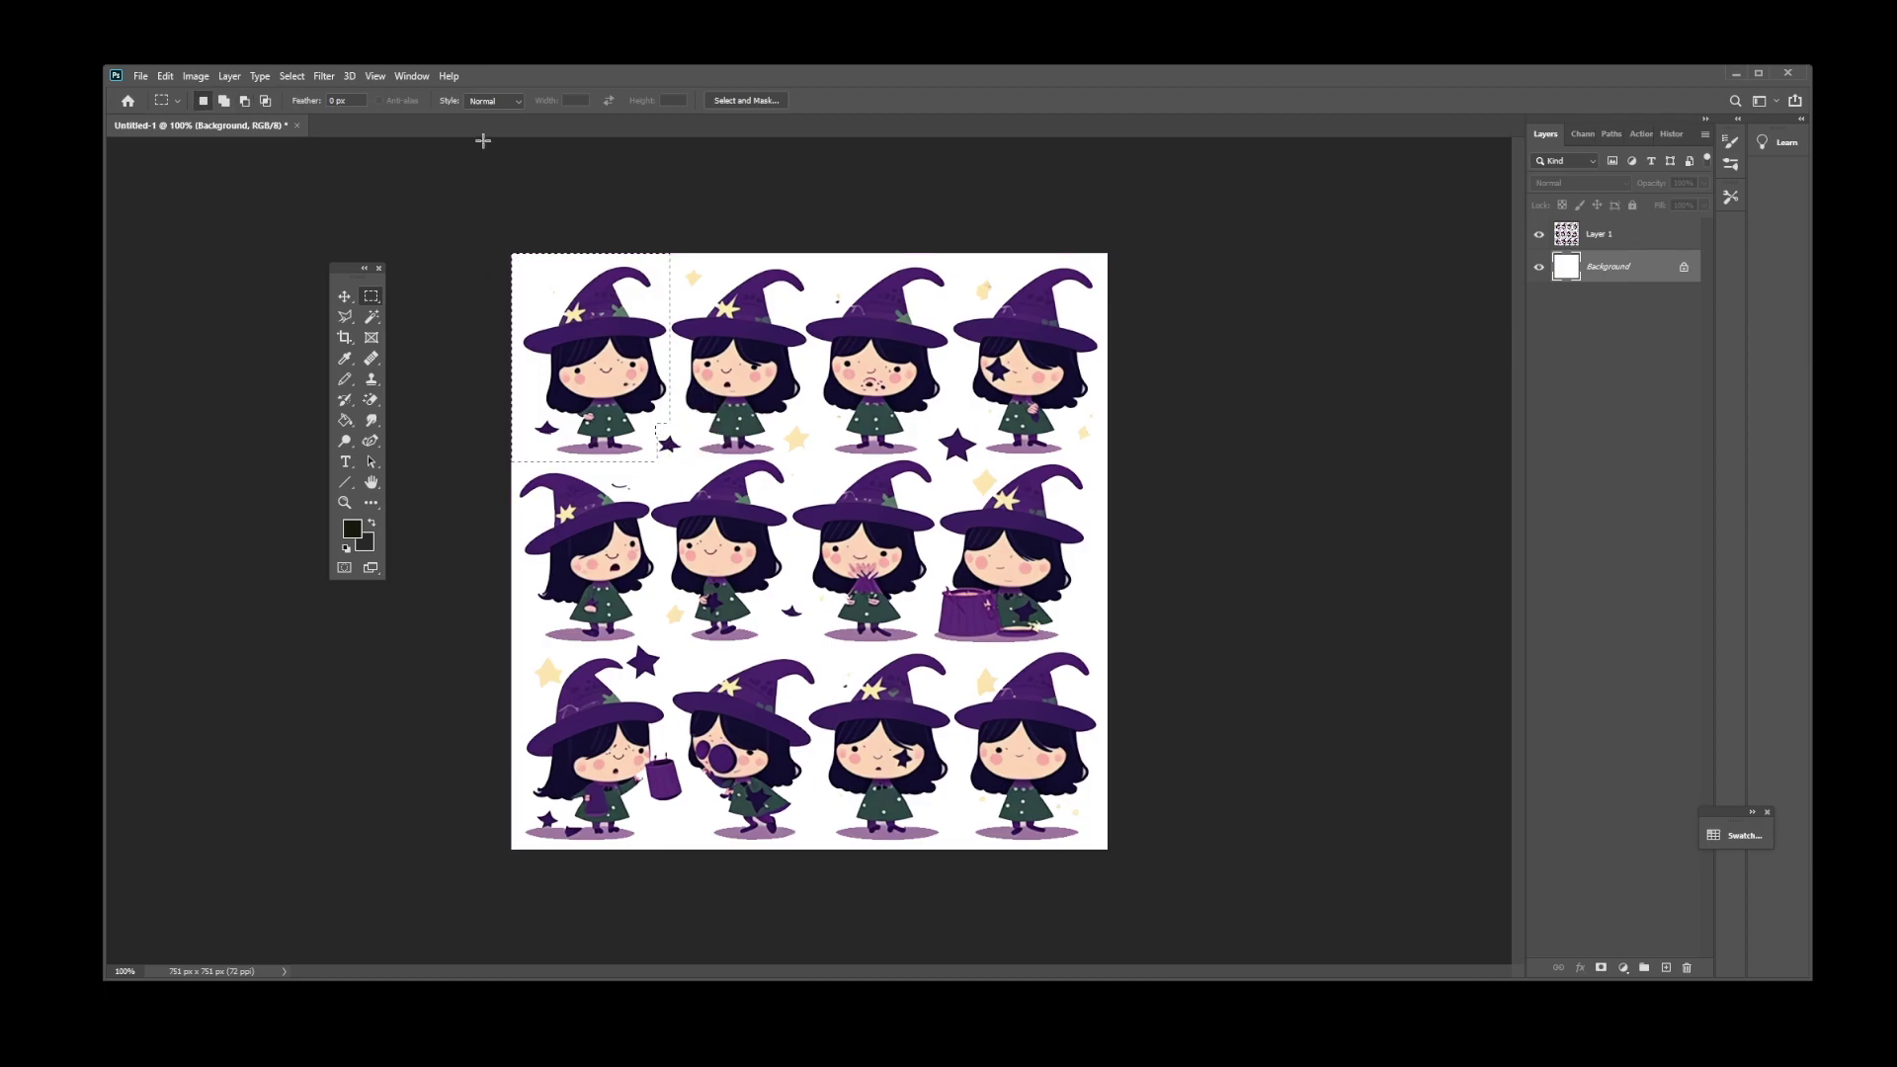
{"action": "left_click", "coordinate": [165, 77]}
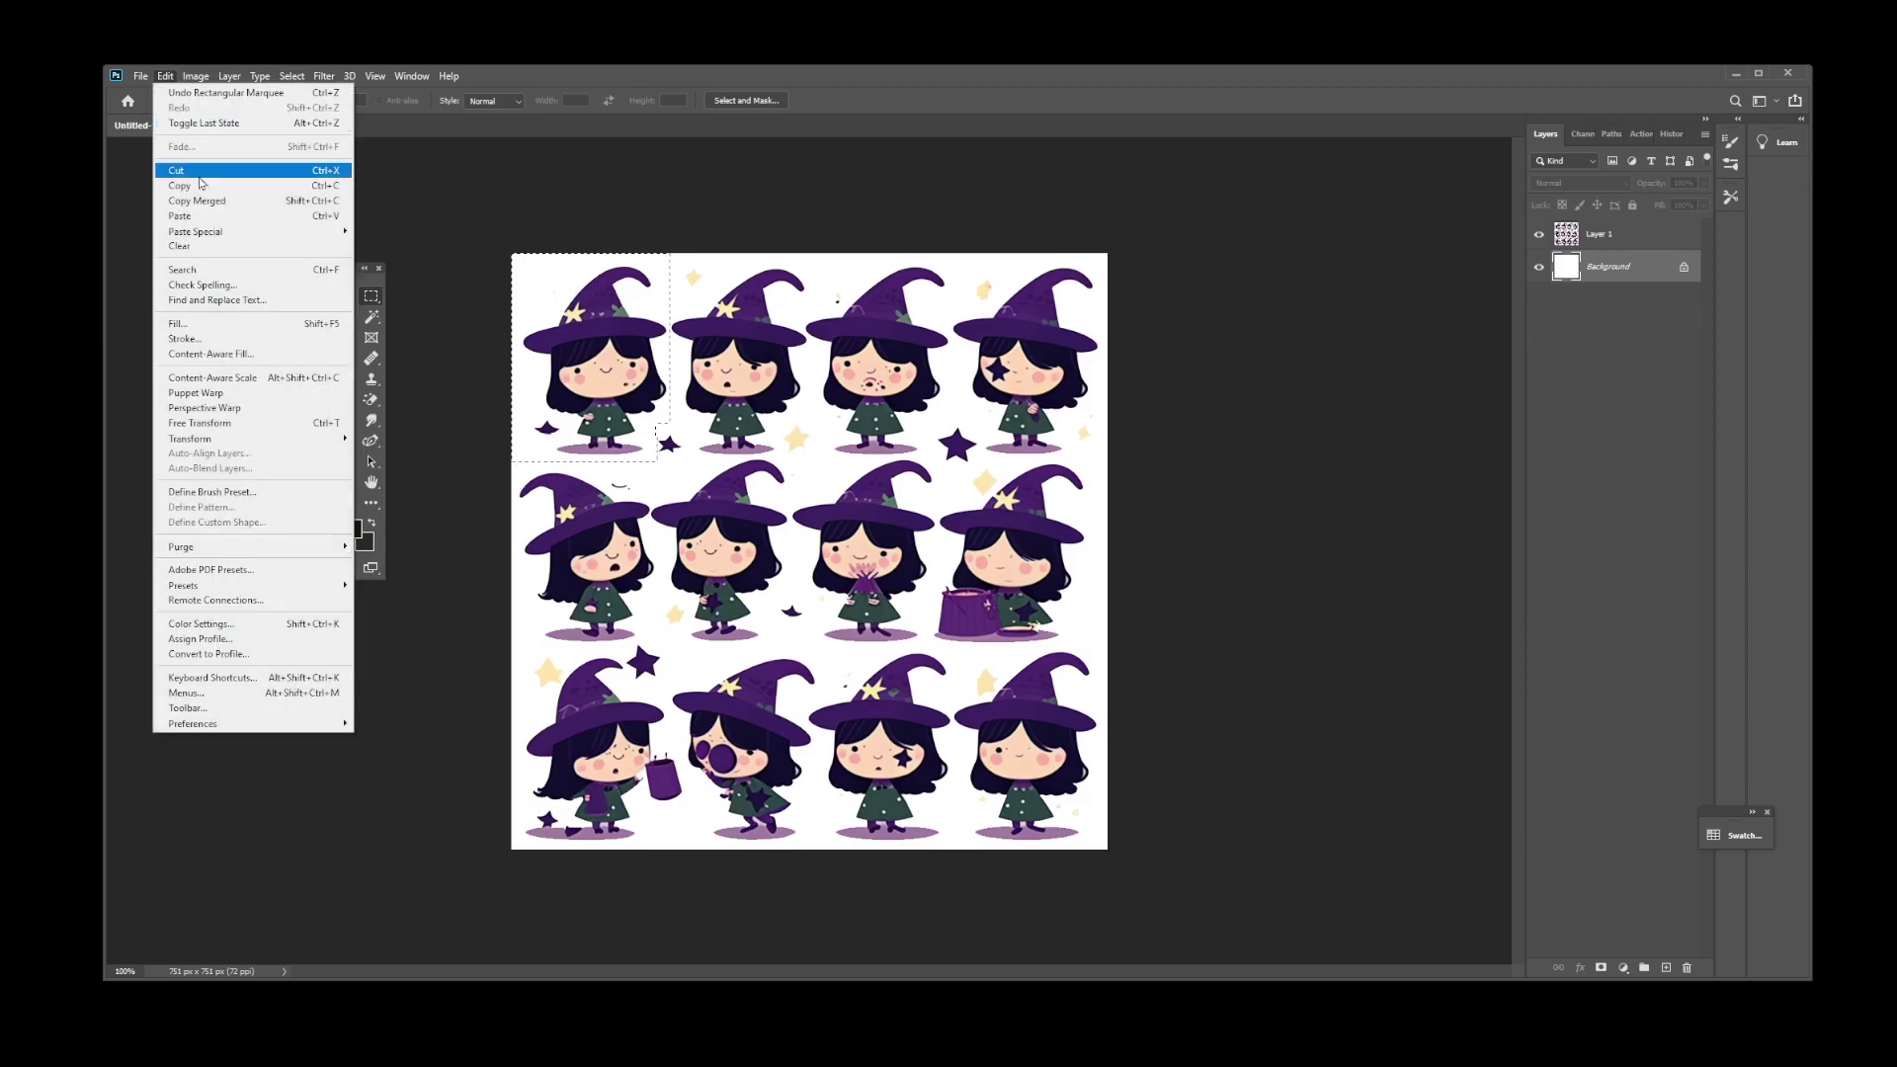
{"action": "left_click", "coordinate": [211, 202]}
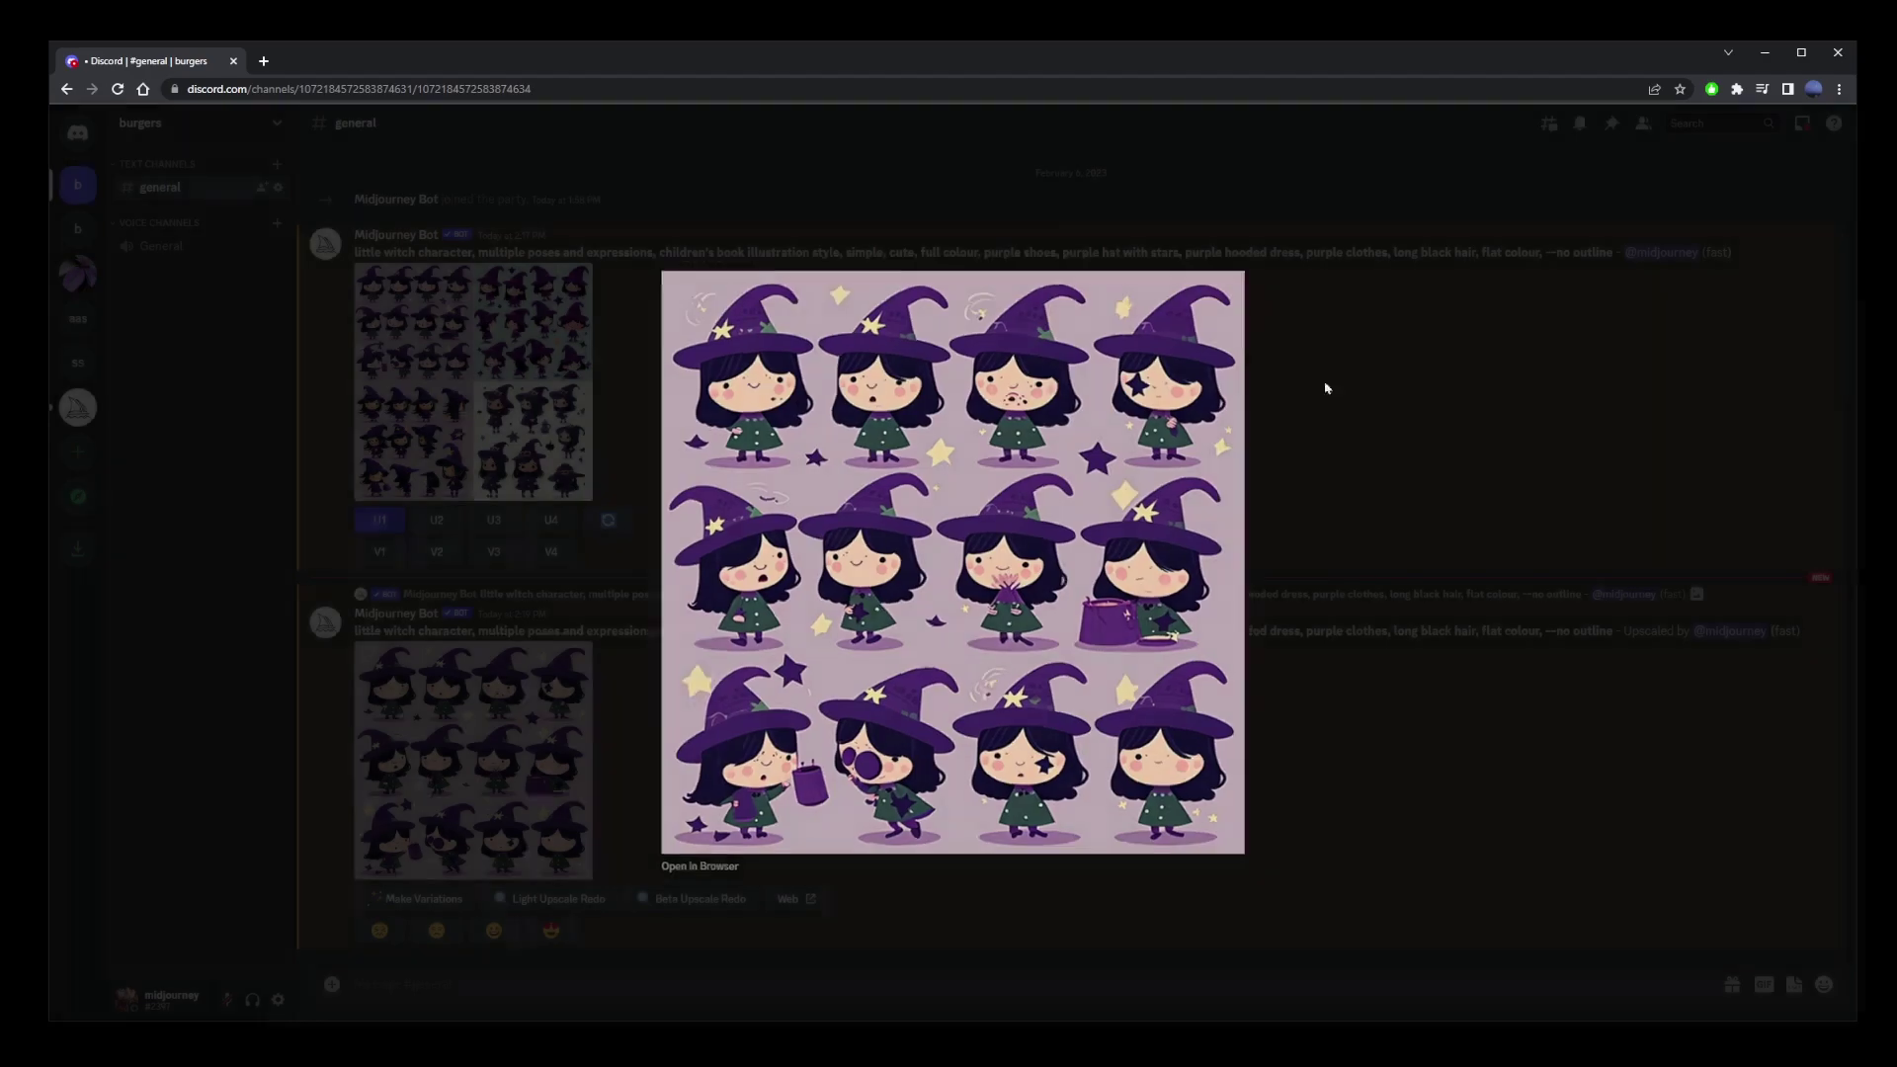
Step: Post the first cropped witch pose as an image in the channel
{"action": "left_click", "coordinate": [1325, 386]}
{"action": "key", "text": "ctrl+v"}
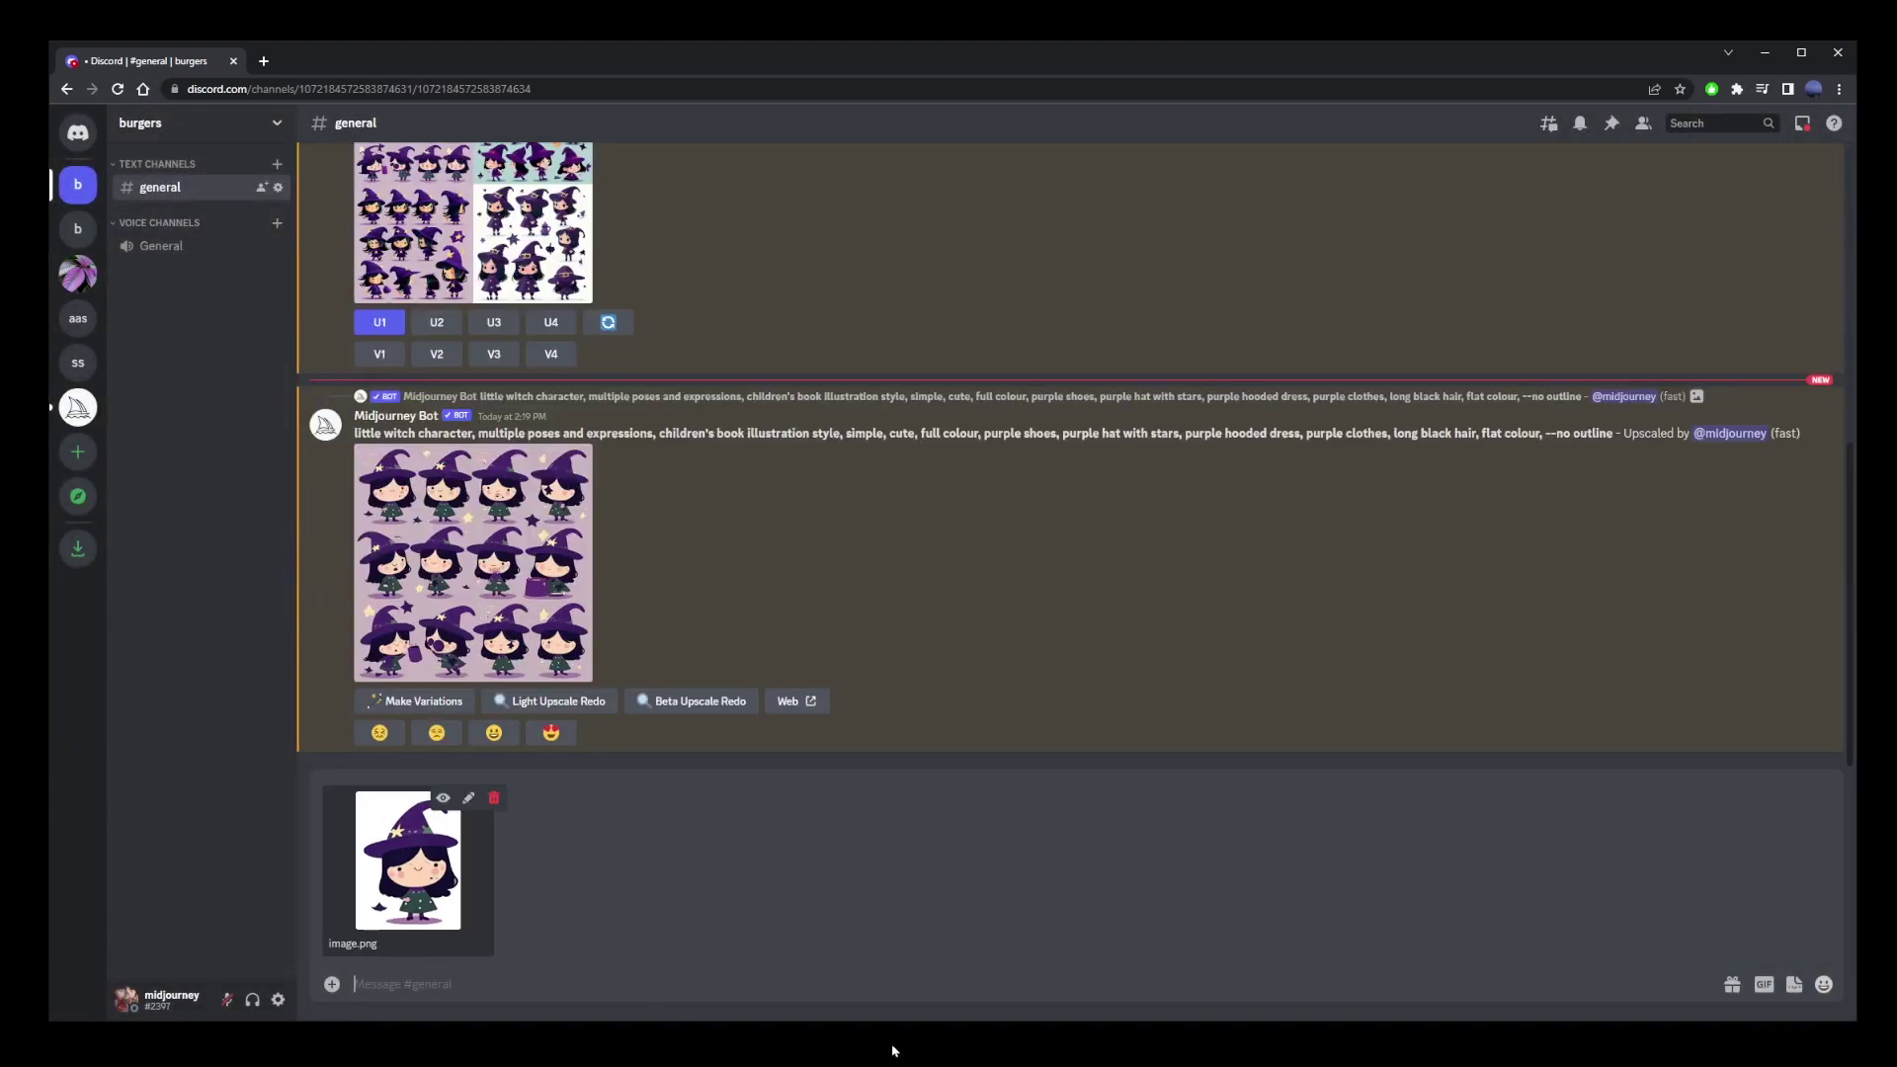
{"action": "key", "text": "Return"}
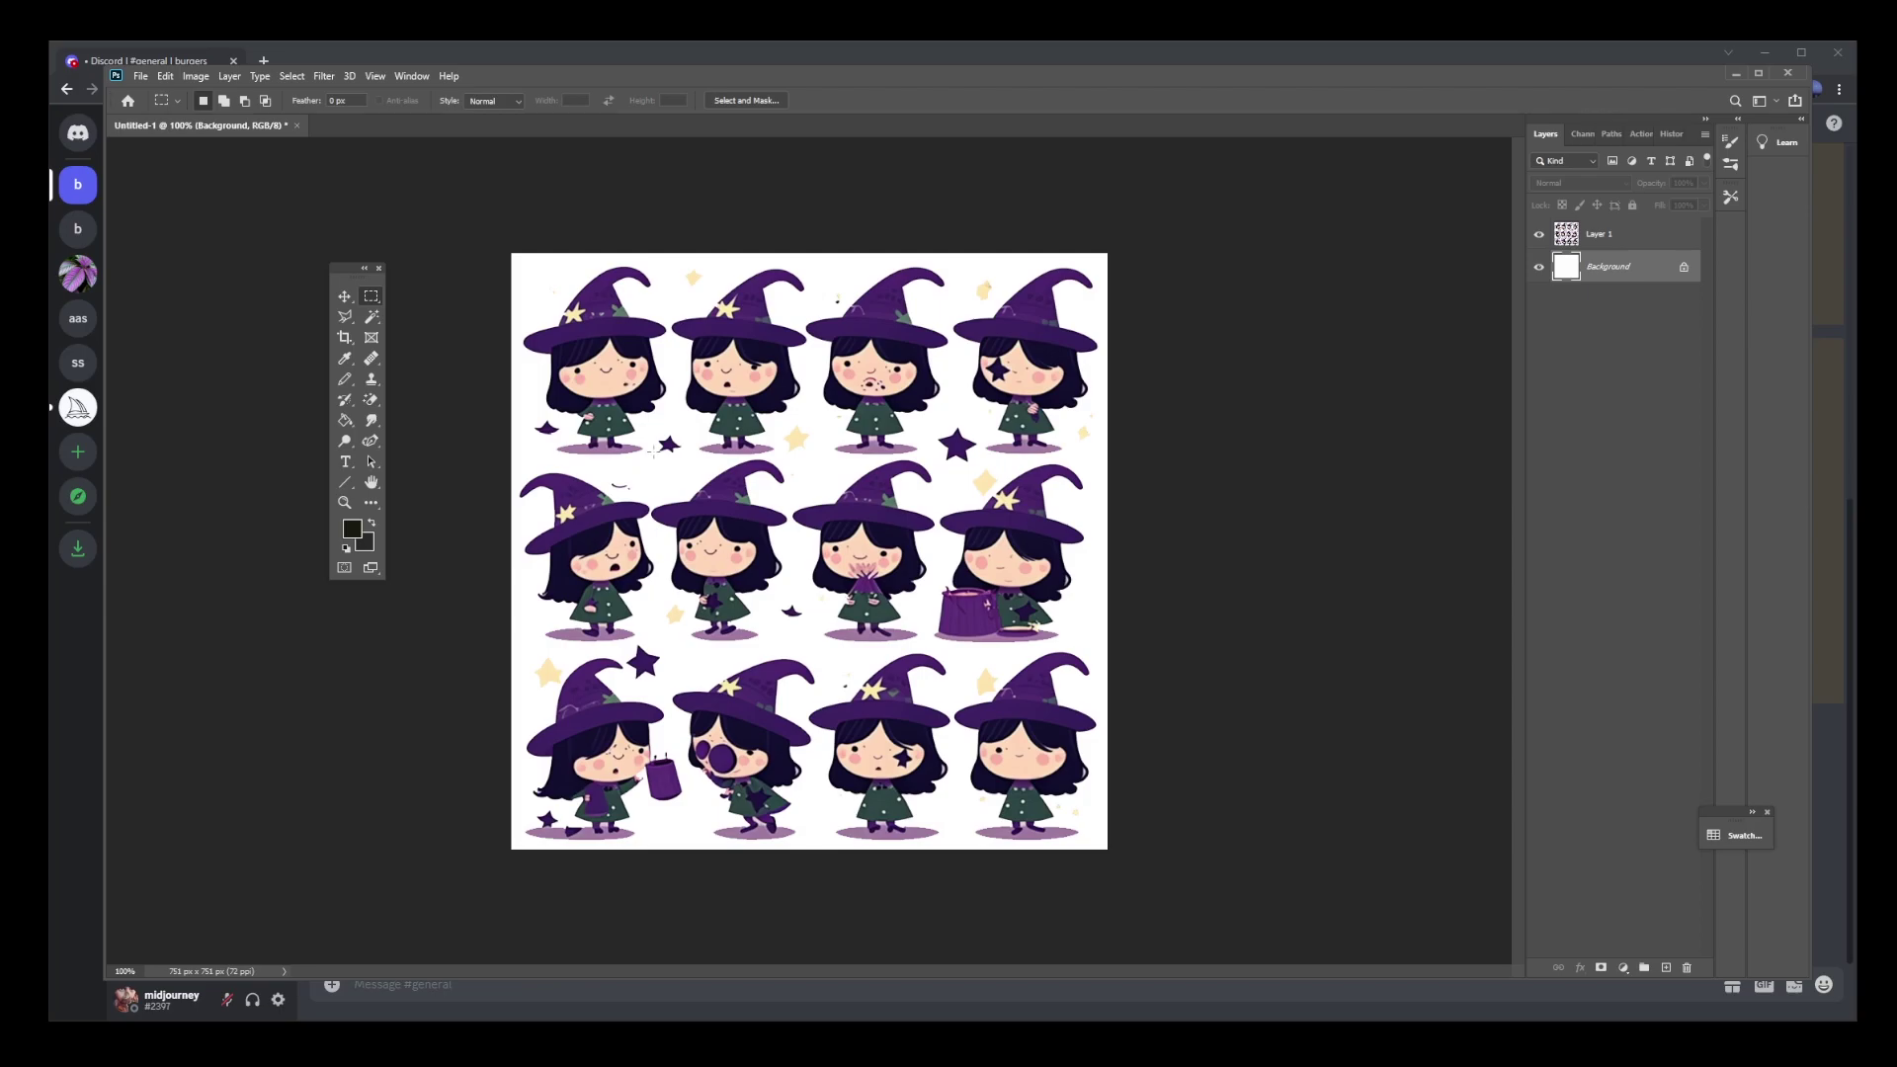
Step: Crop a middle-row witch pose and post it as the second image
{"action": "left_click_drag", "start_coordinate": [654, 456], "coordinate": [804, 640]}
{"action": "left_click", "coordinate": [805, 640]}
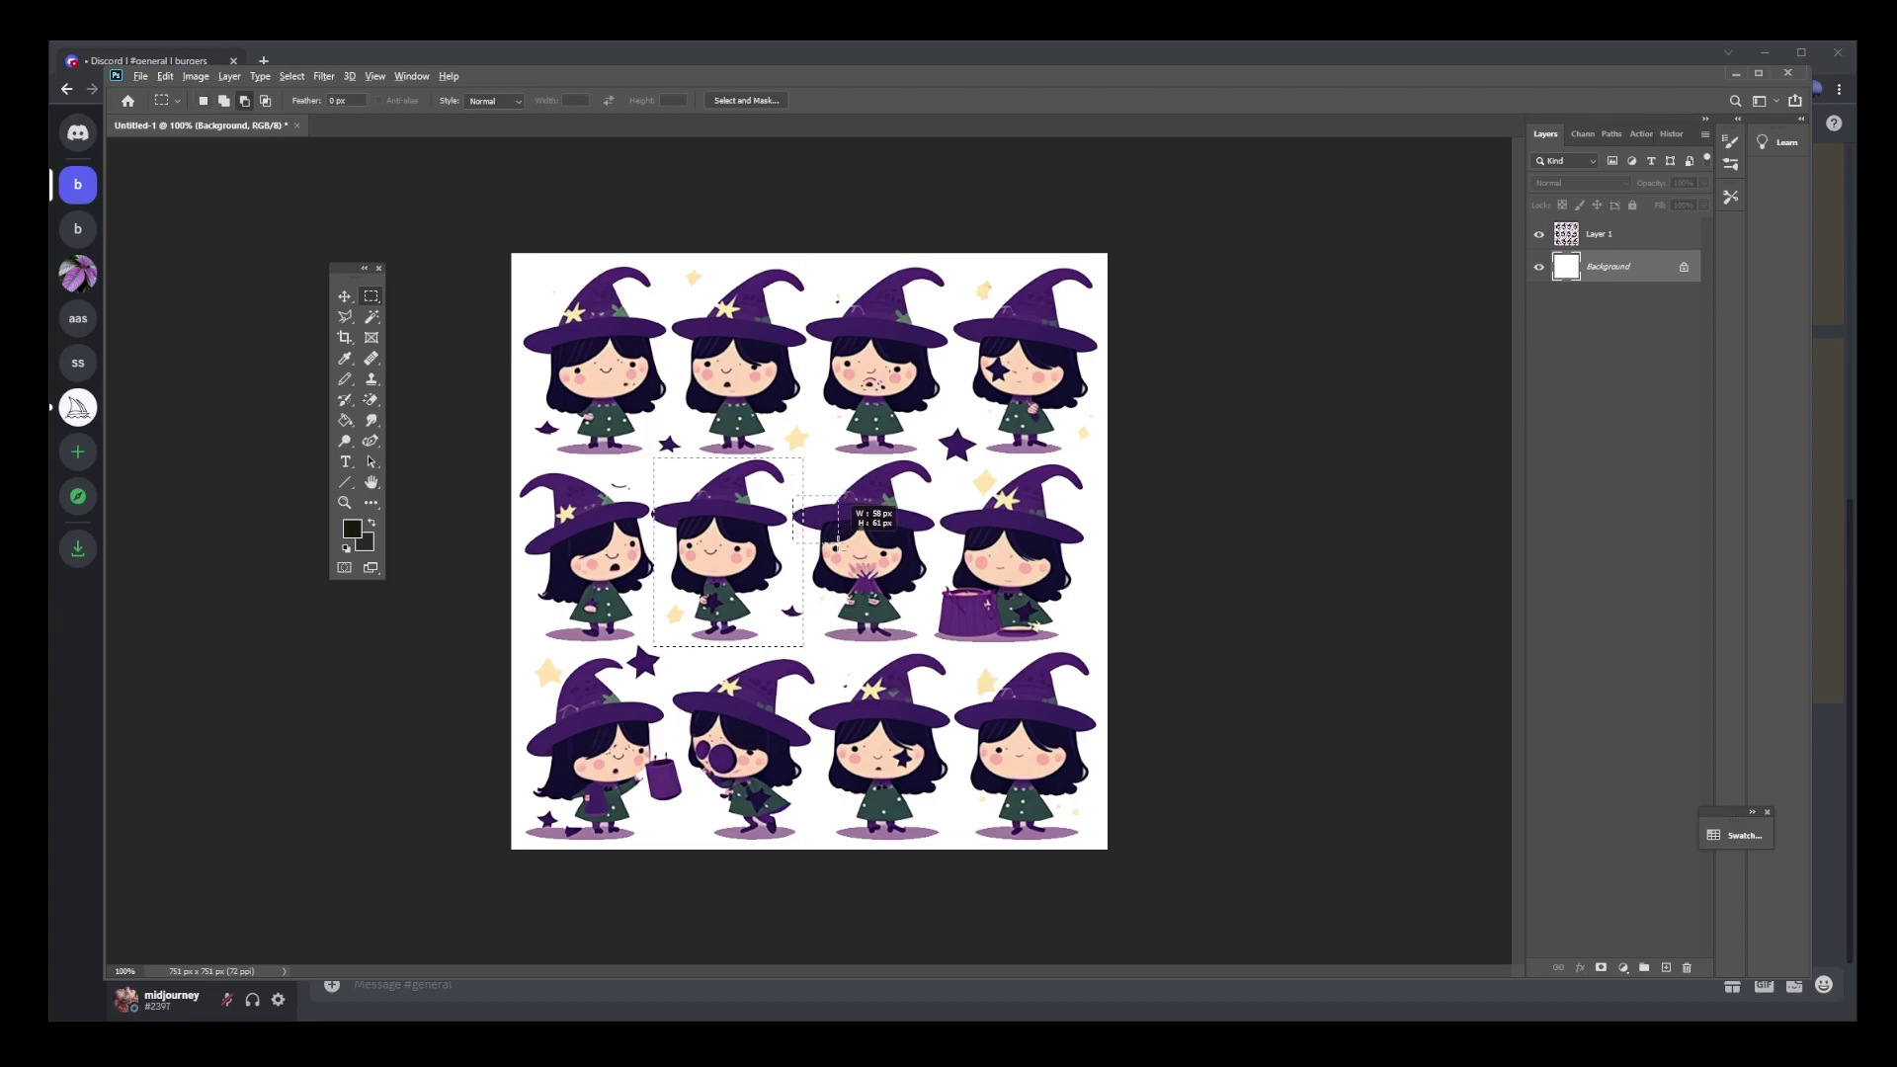
{"action": "key", "text": "shift"}
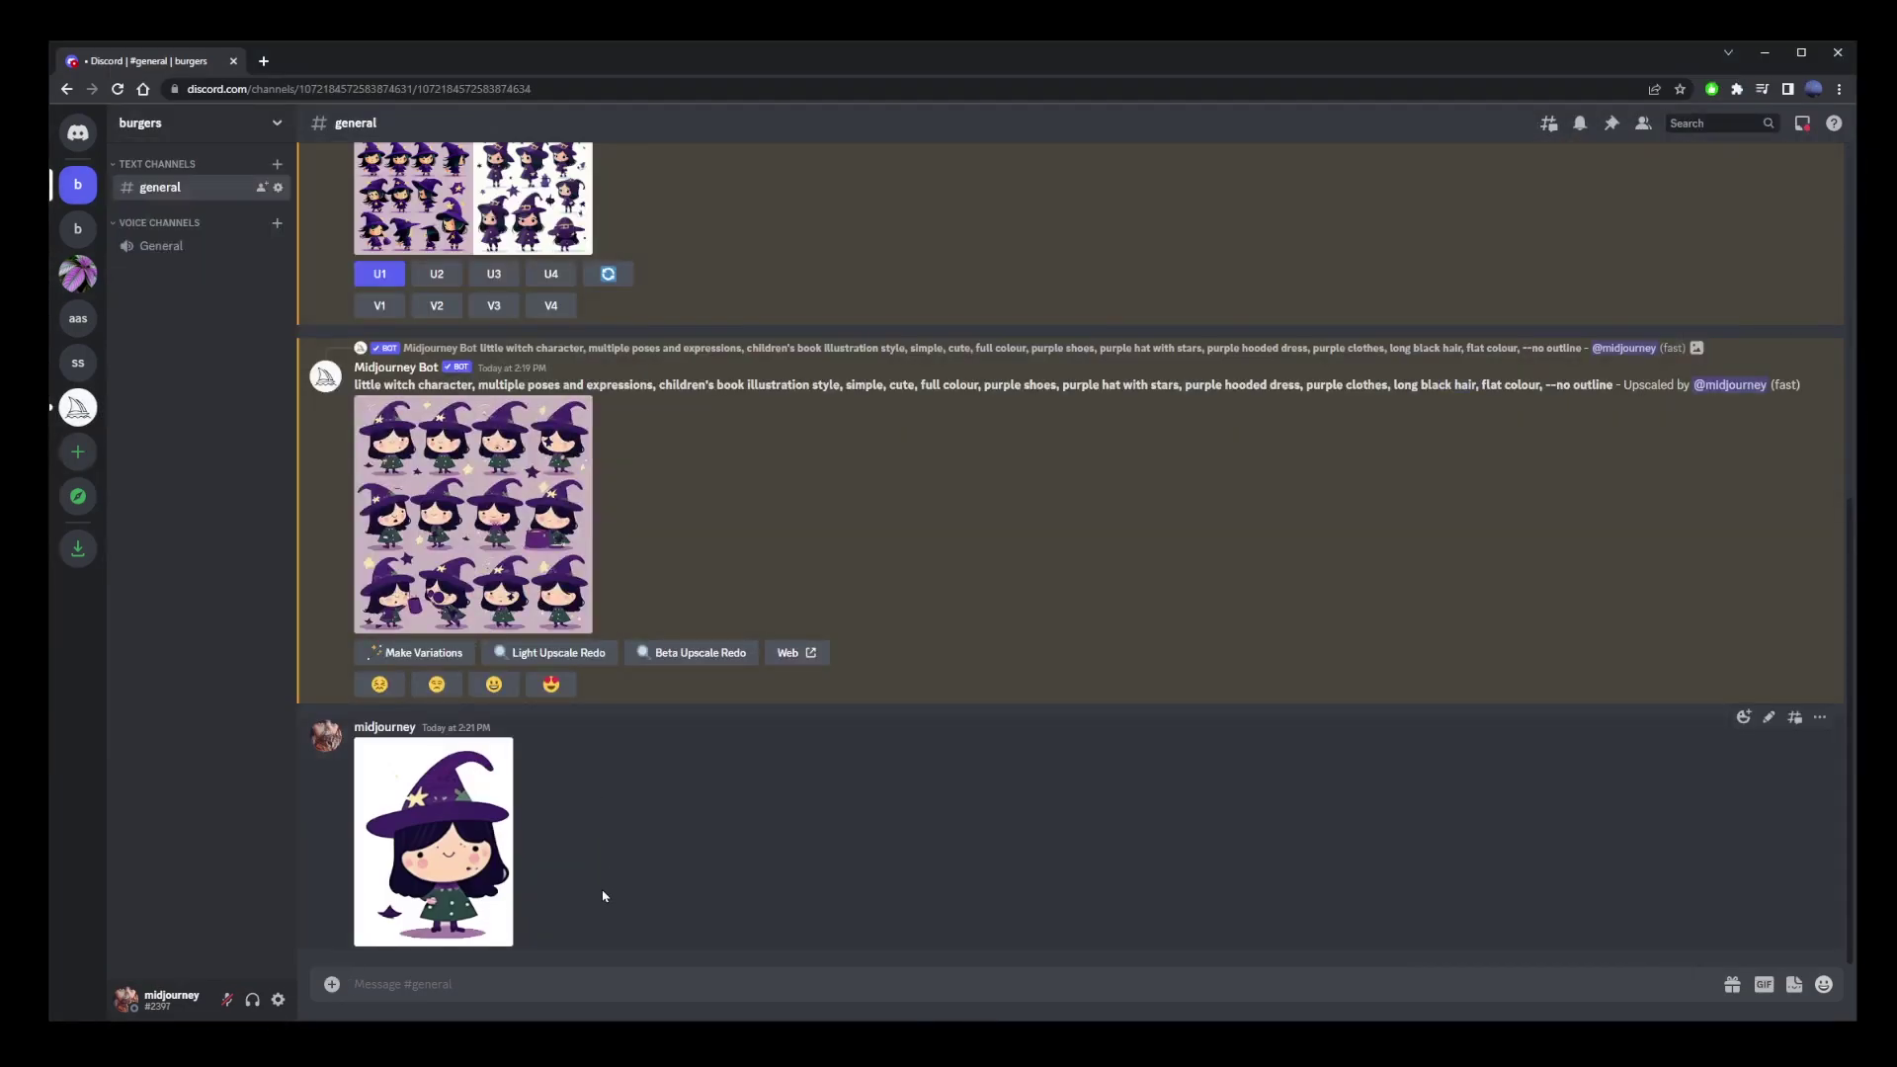
{"action": "key", "text": "ctrl+v"}
{"action": "key", "text": "Return"}
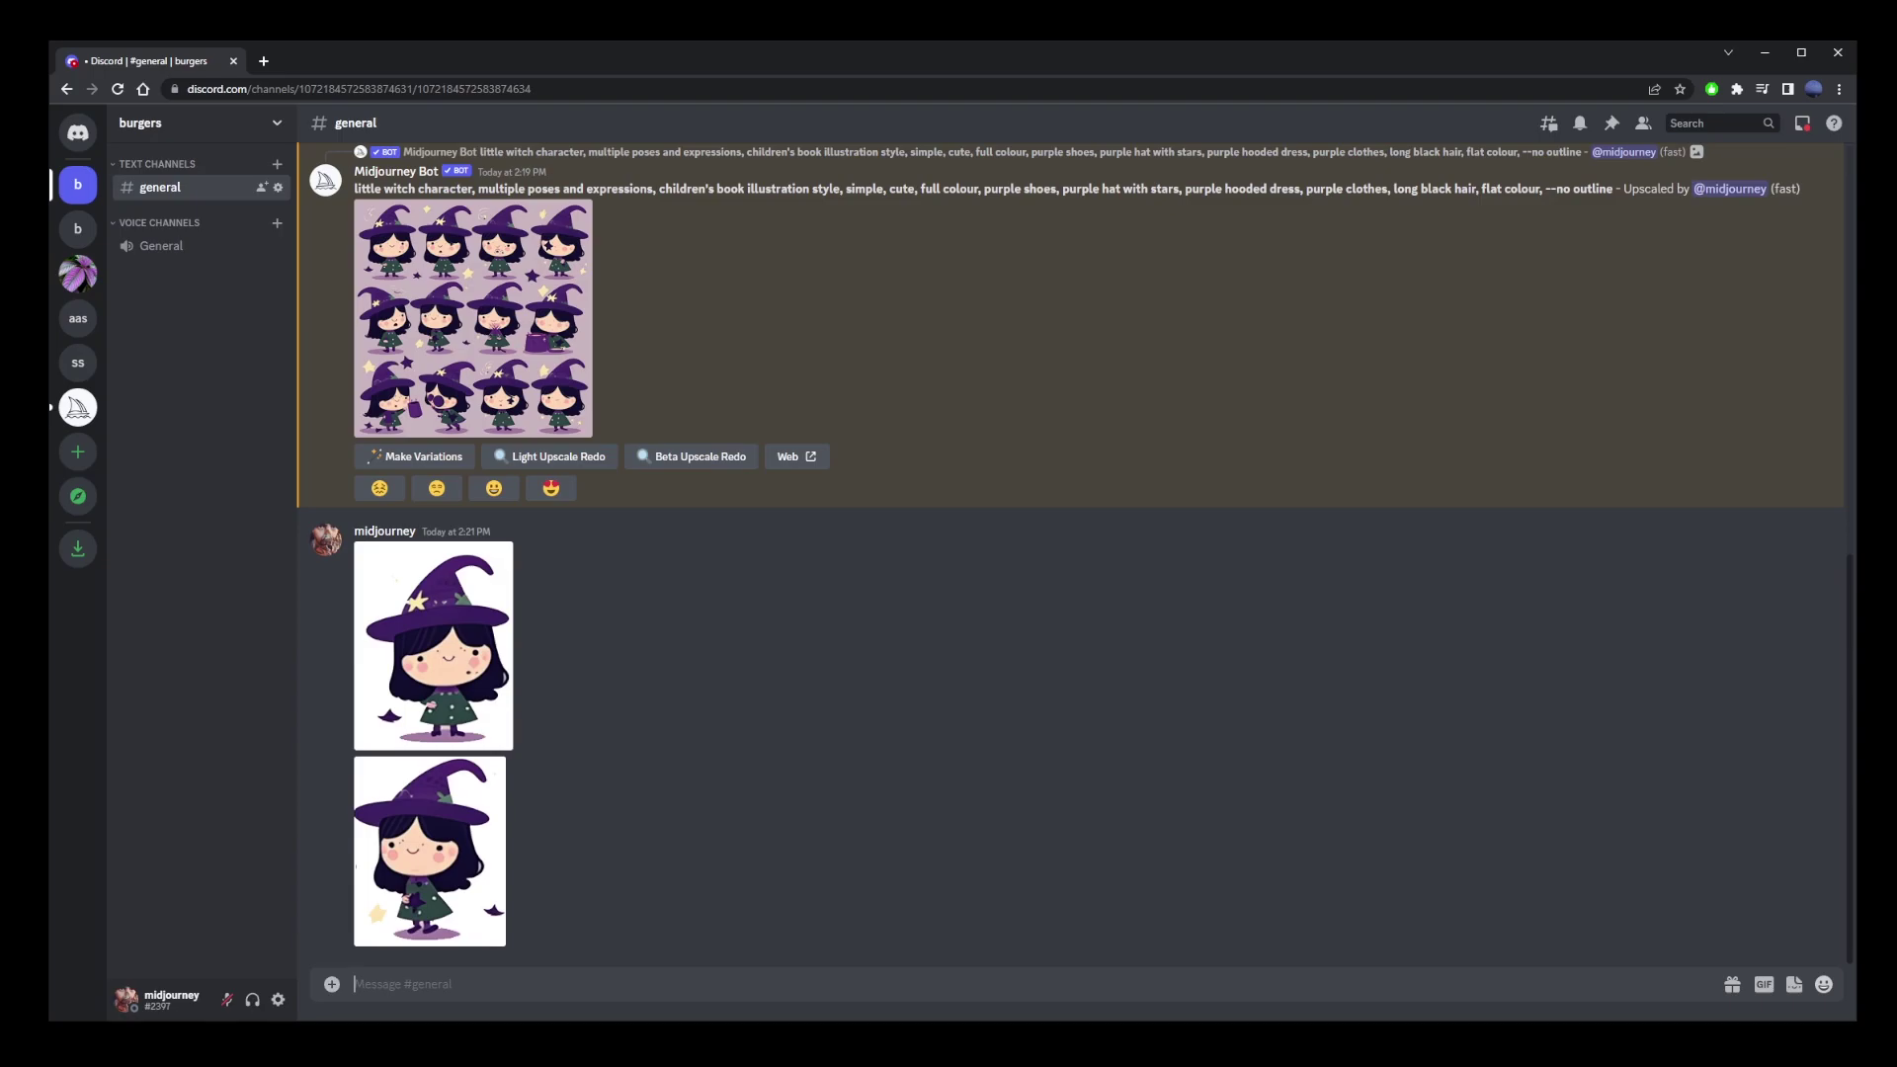
Step: Crop and post the remaining witch poses to the channel
{"action": "key", "text": "alt+Tab"}
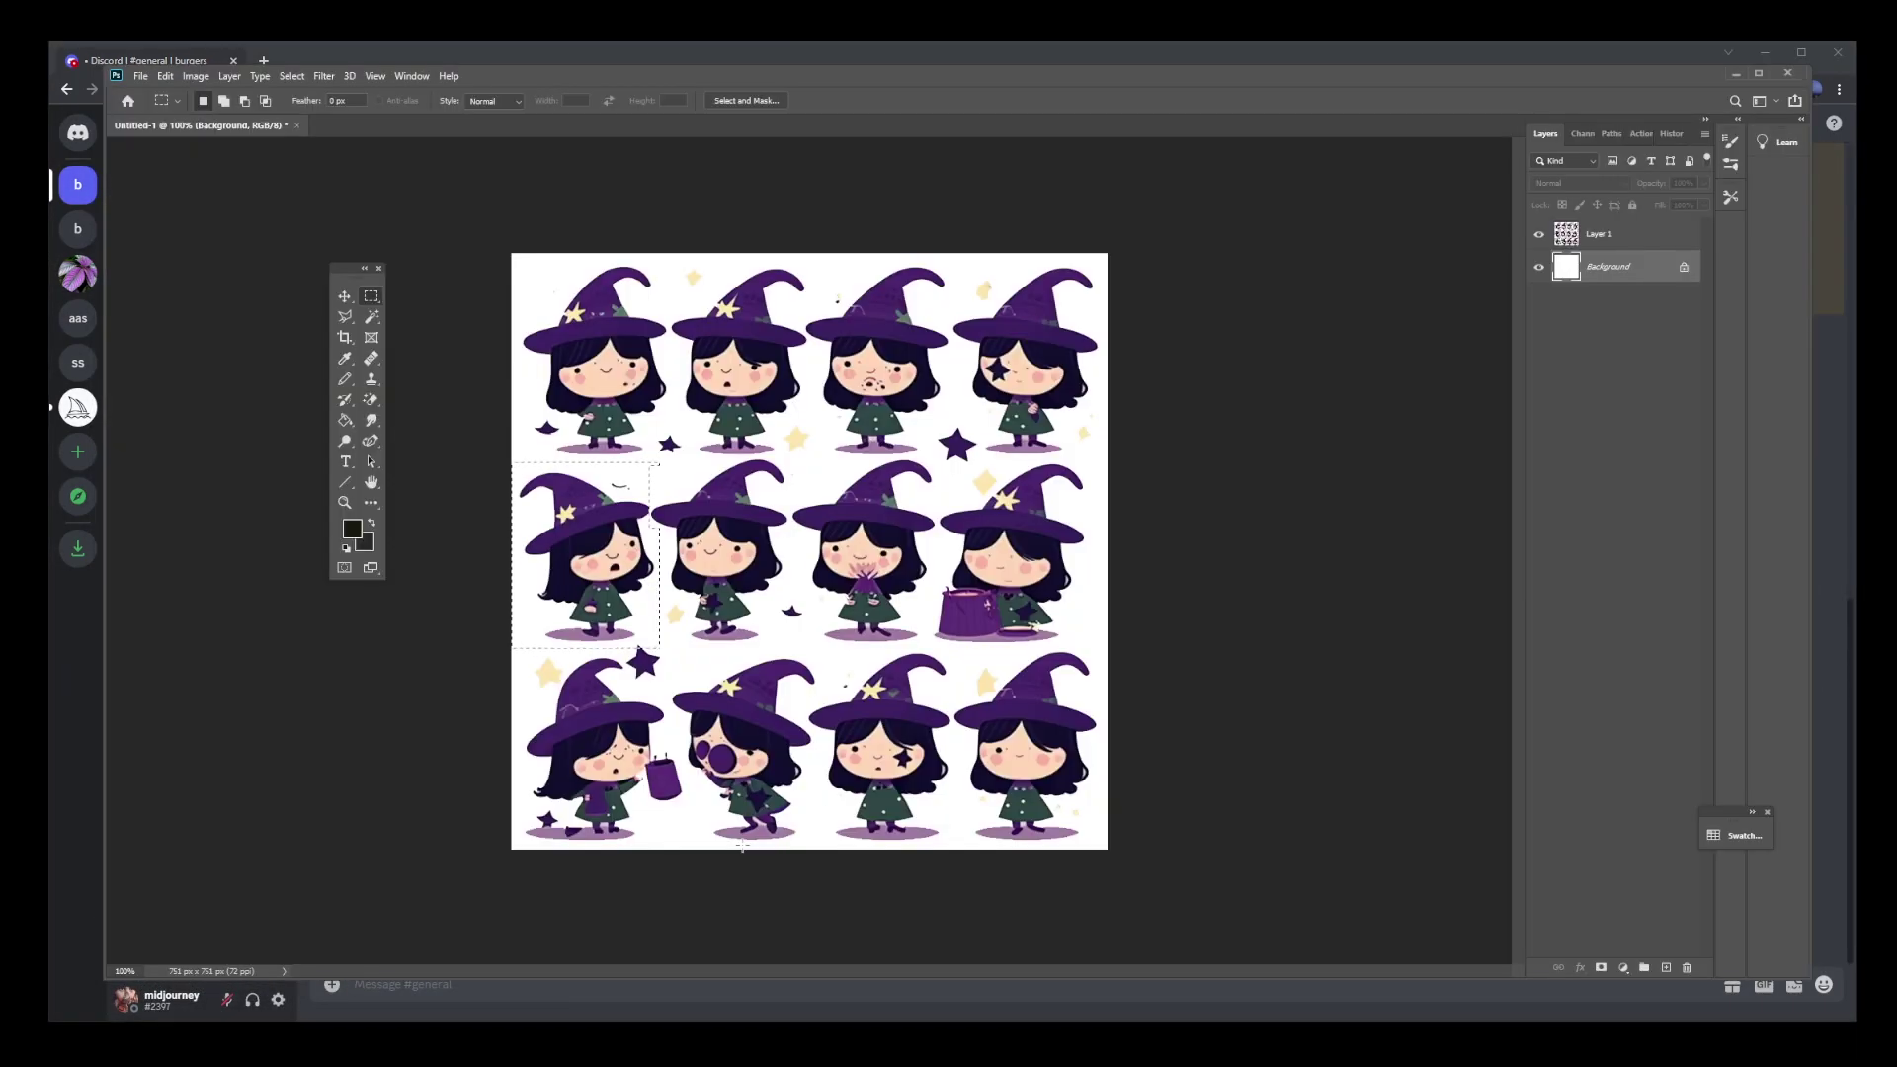
{"action": "left_click", "coordinate": [847, 631]}
{"action": "key", "text": "alt+Tab"}
{"action": "key", "text": "ctrl+v"}
{"action": "key", "text": "Return"}
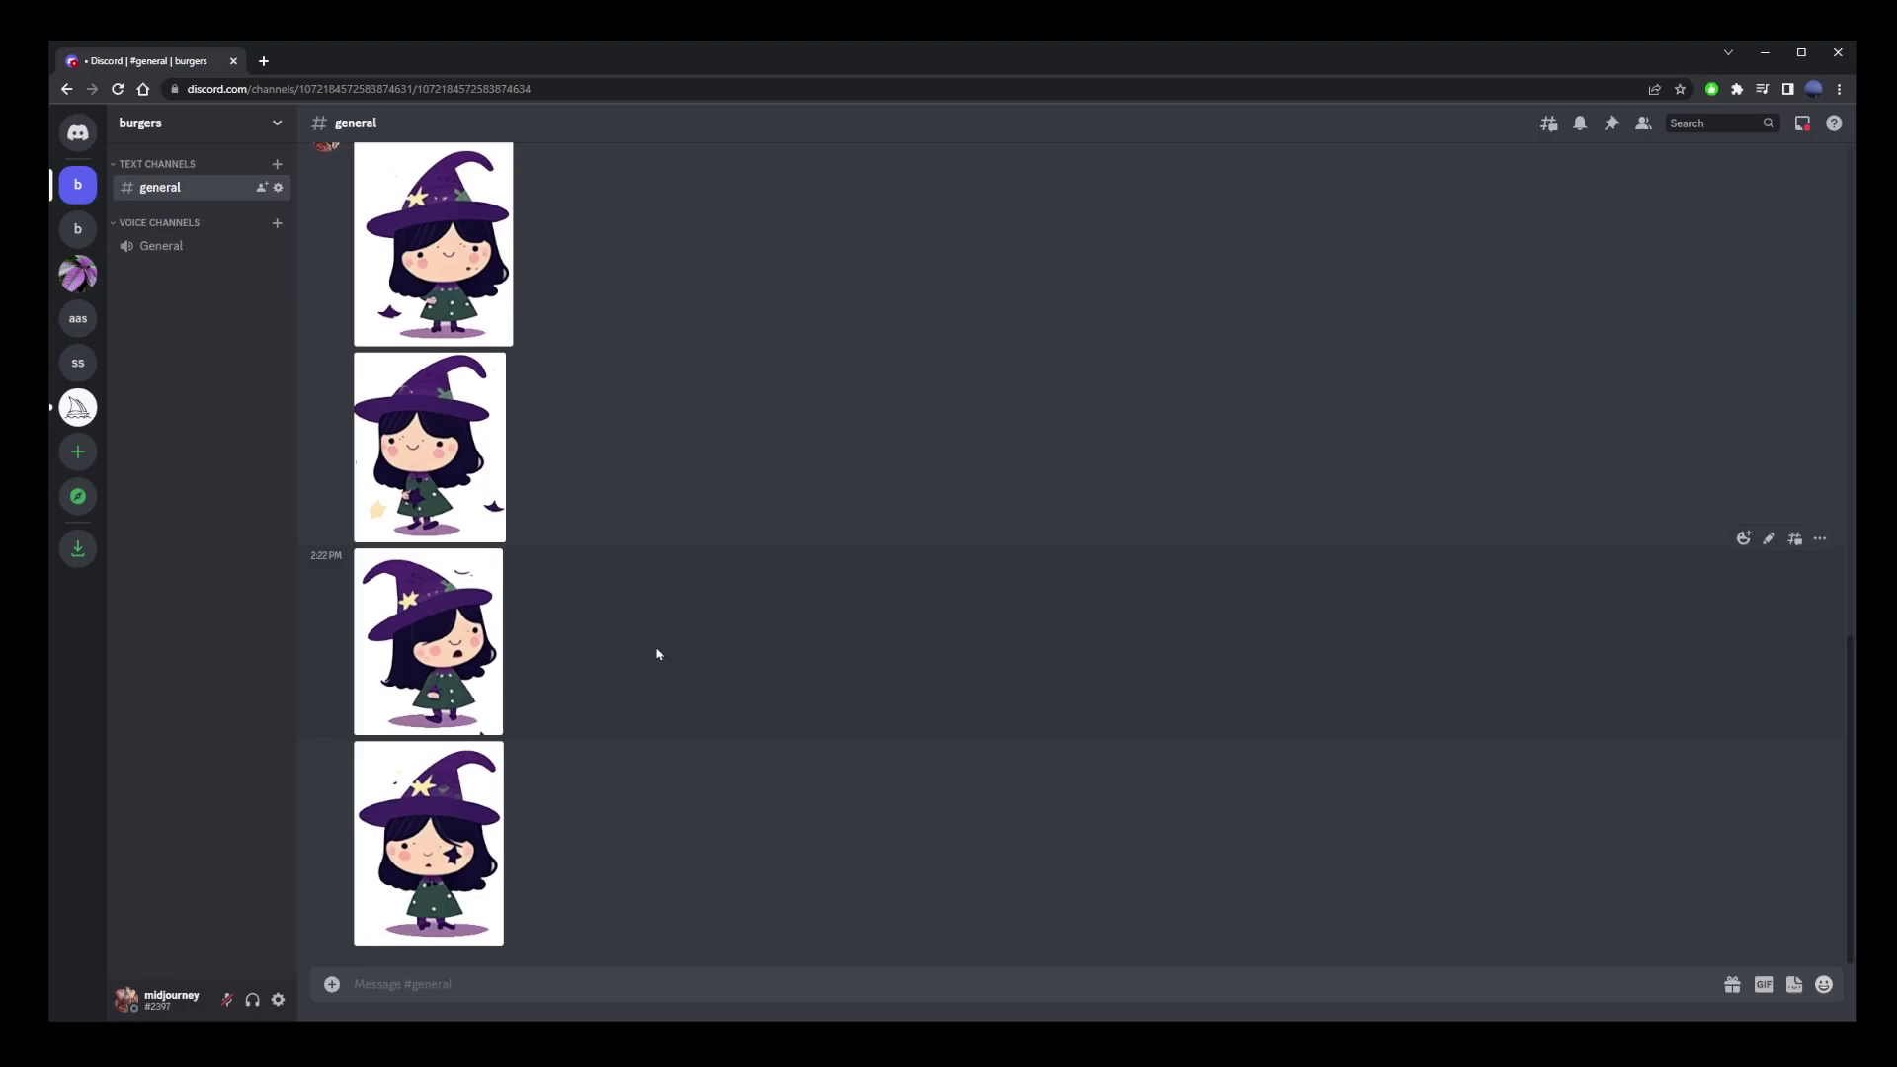
Step: Paste the image addresses of the first two posted witch images into the message
{"action": "left_click", "coordinate": [416, 294]}
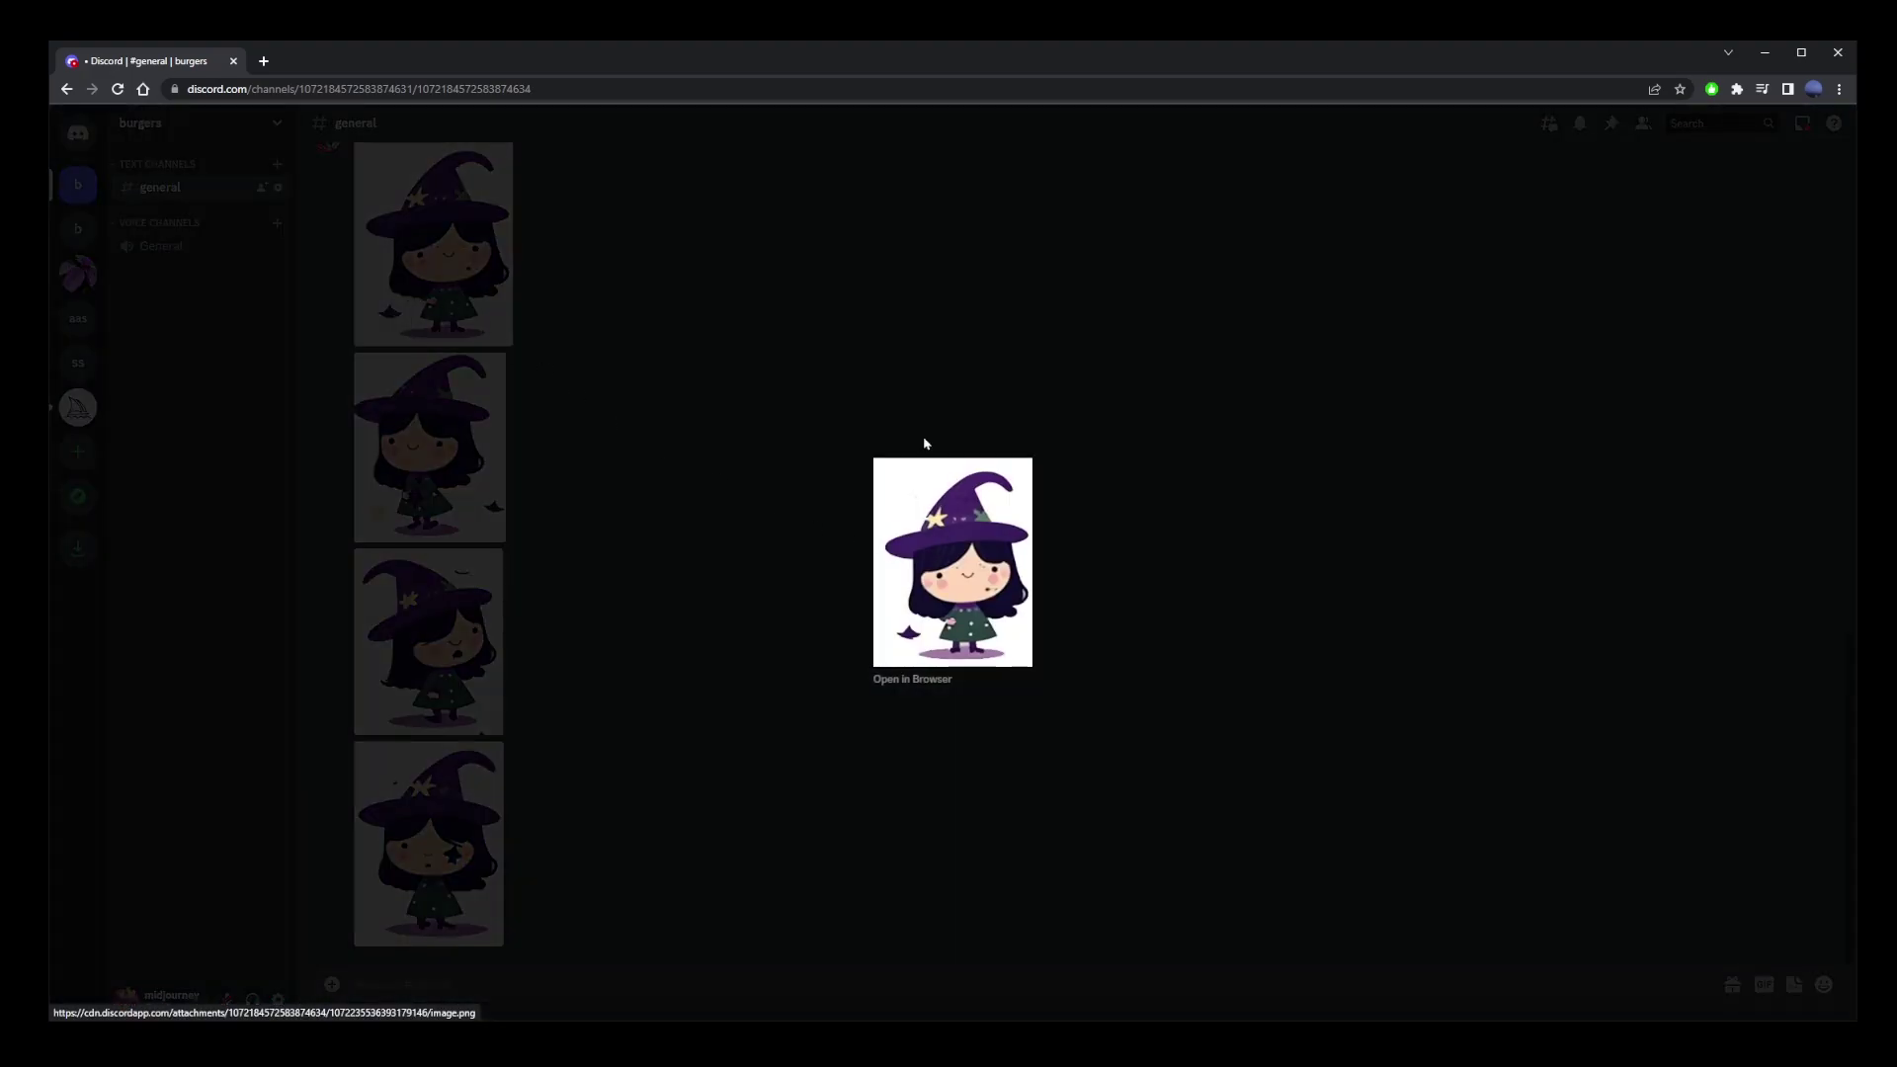
{"action": "right_click", "coordinate": [916, 494]}
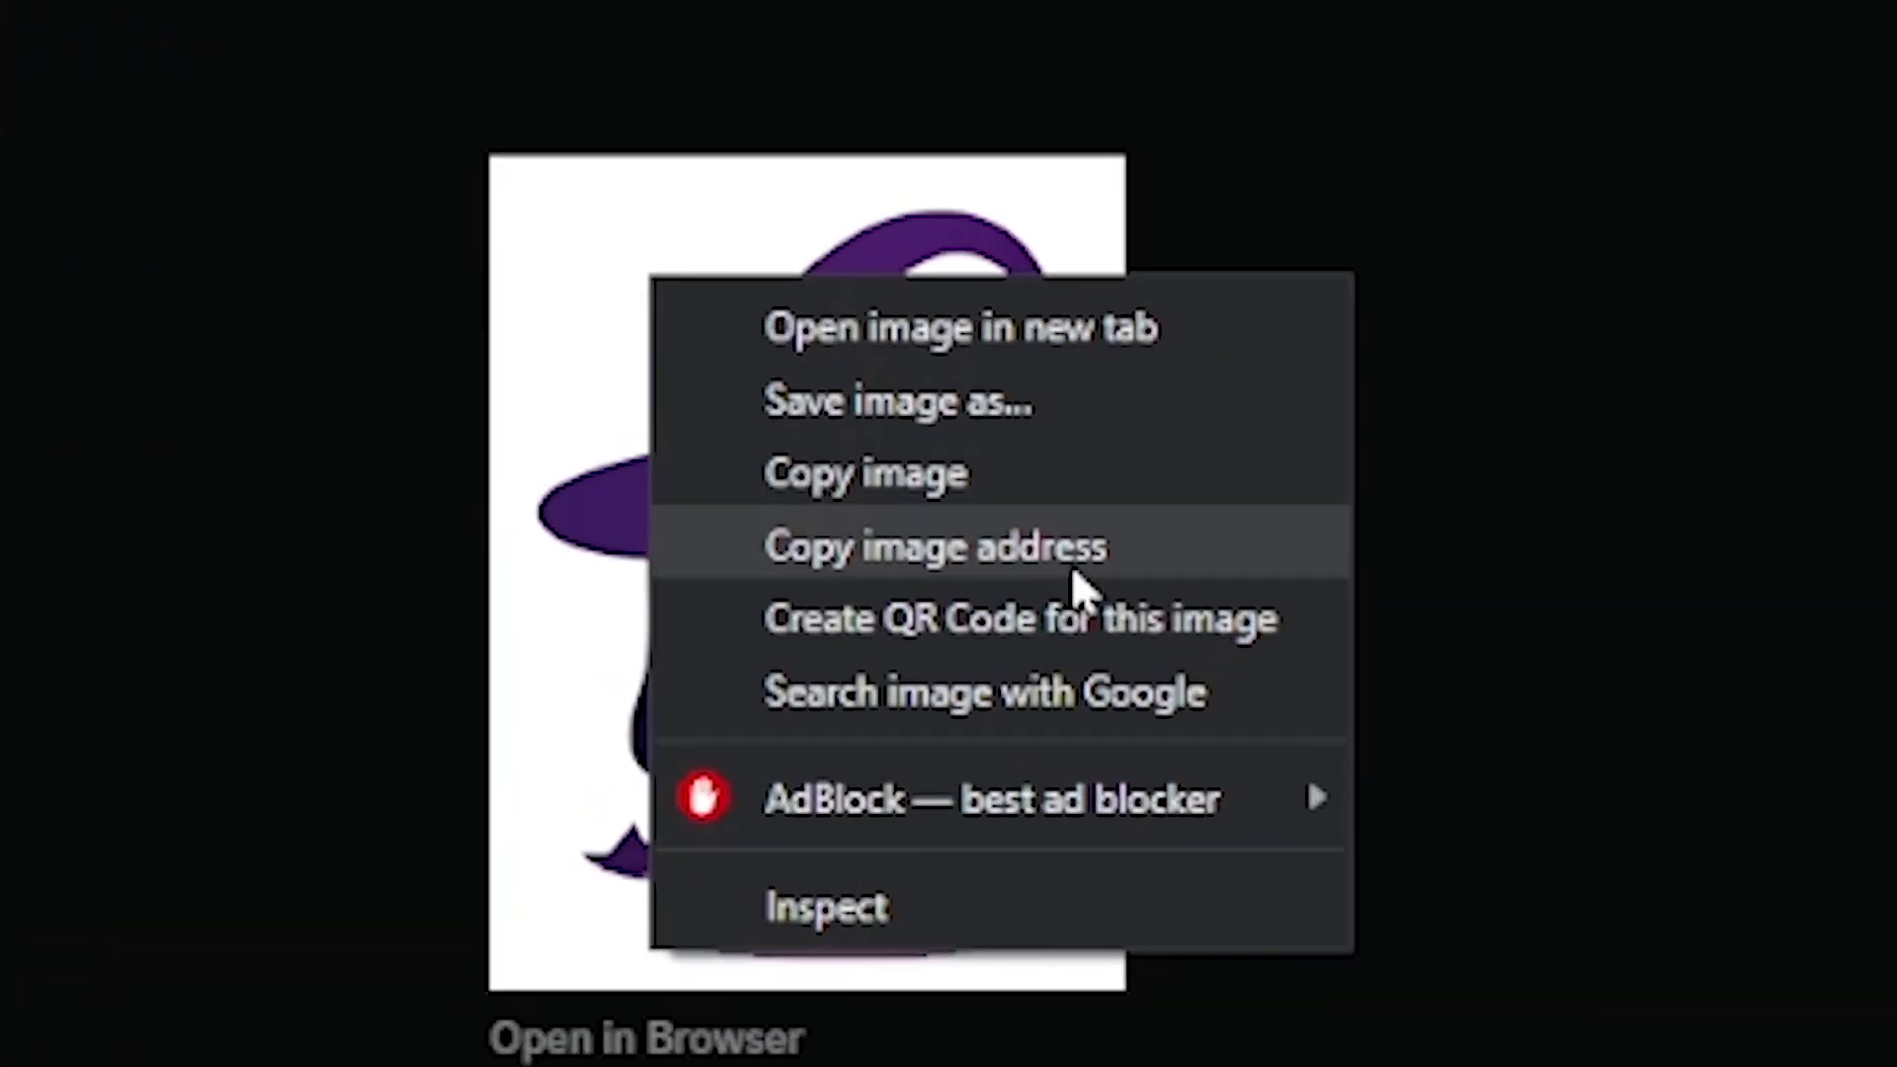
{"action": "left_click", "coordinate": [1072, 565]}
{"action": "left_click", "coordinate": [614, 826]}
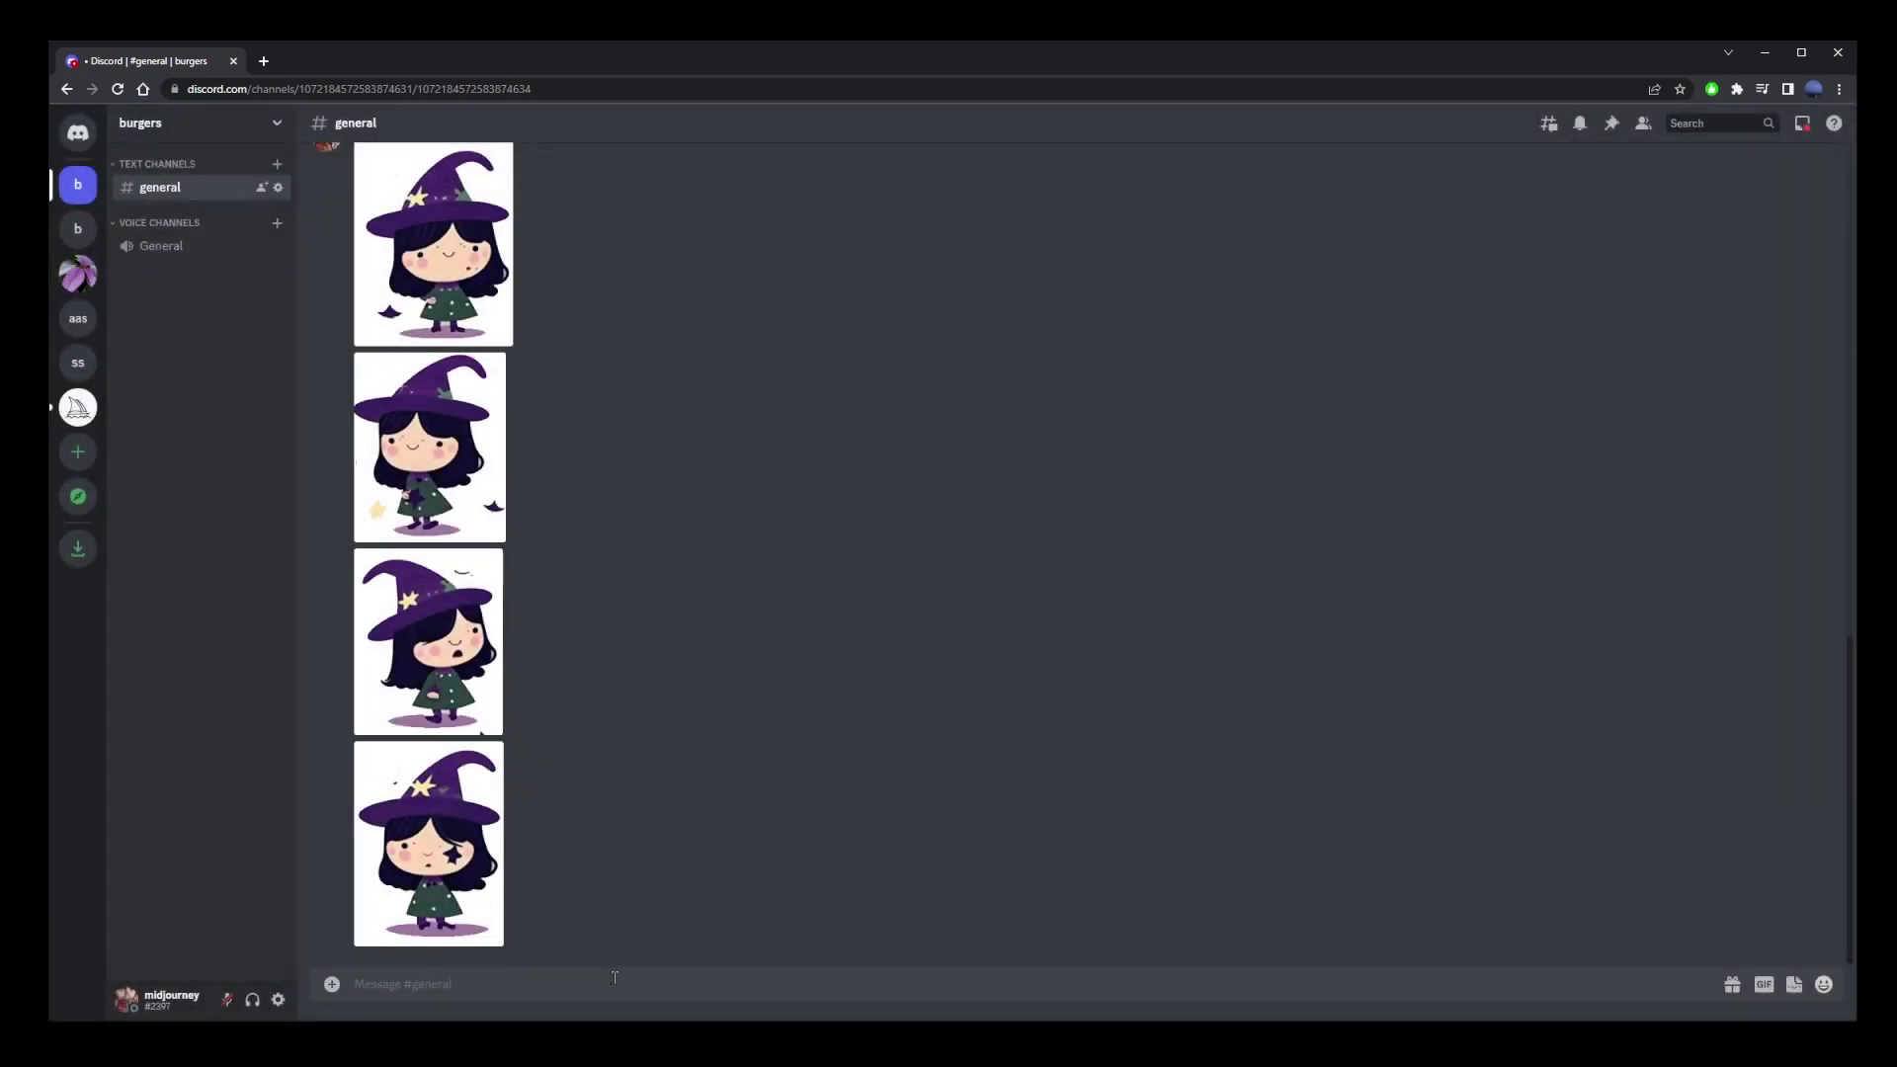
{"action": "left_click", "coordinate": [618, 984]}
{"action": "key", "text": "ctrl+v"}
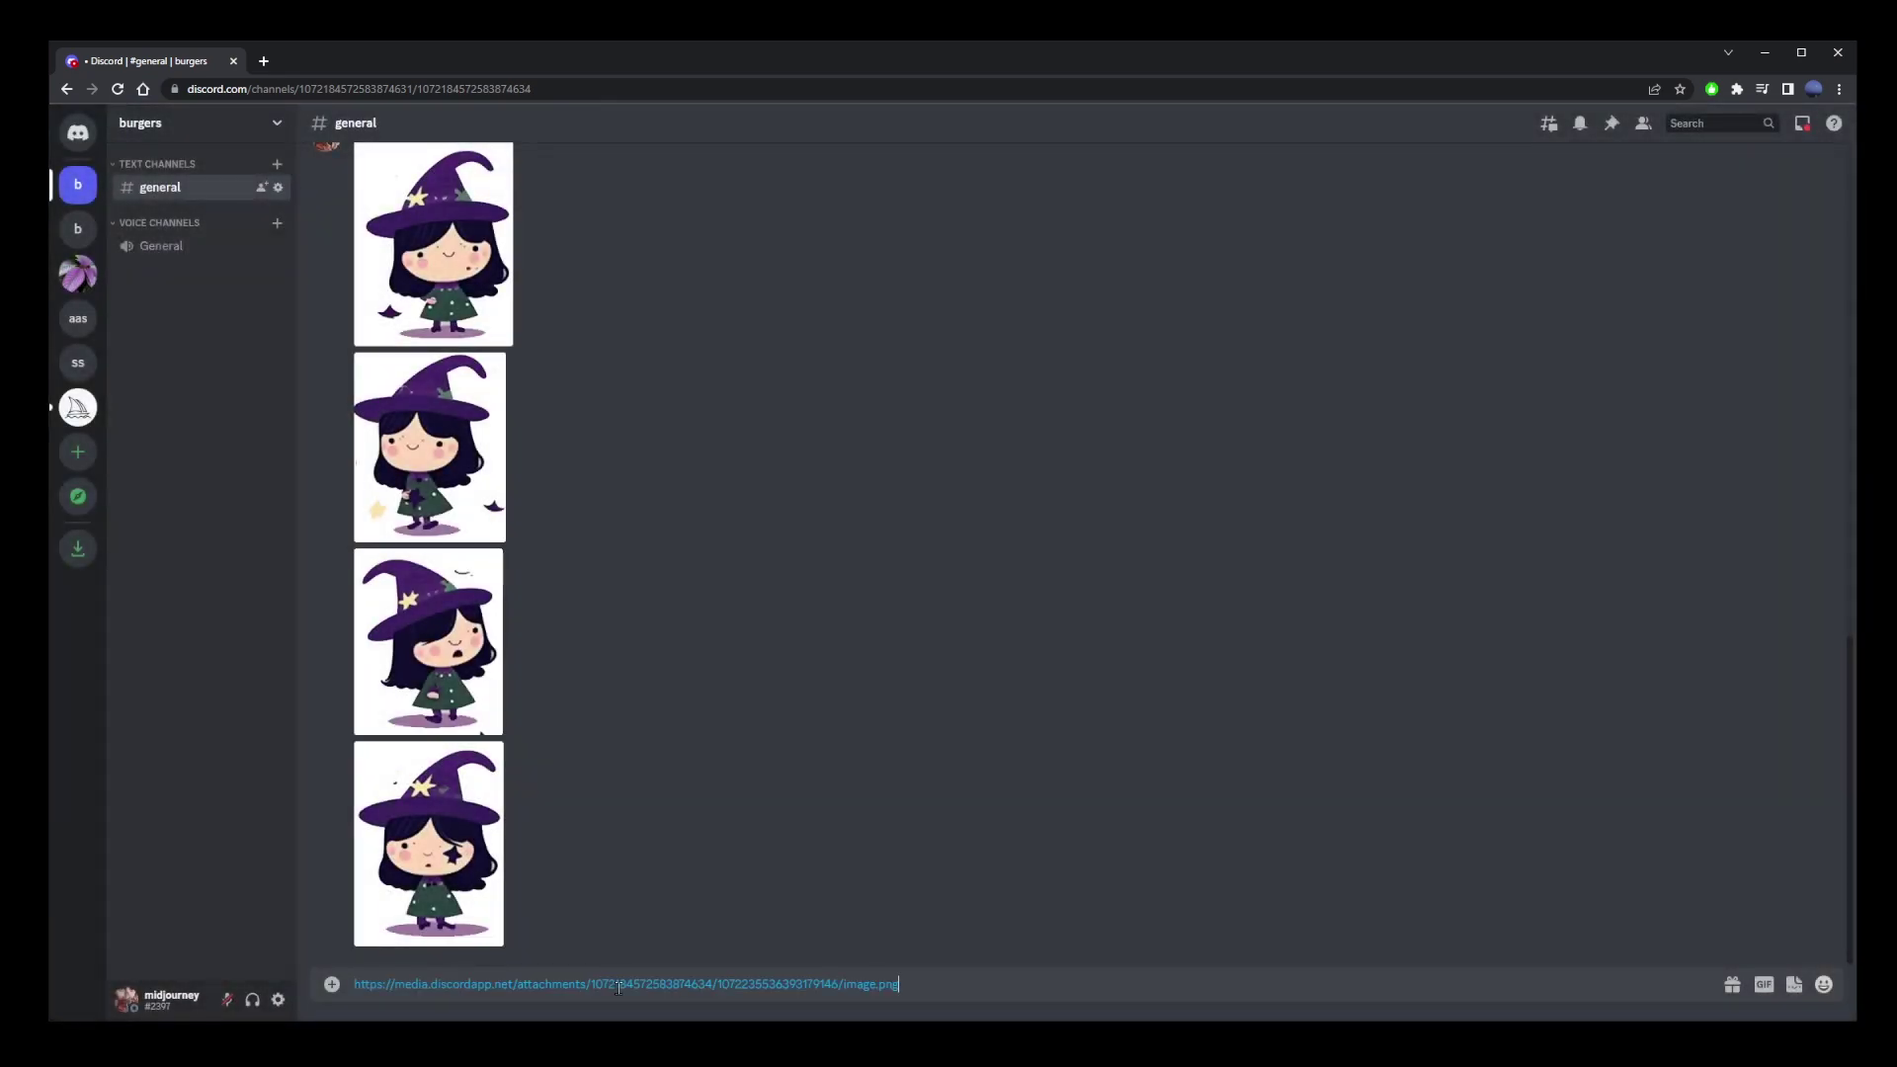
{"action": "left_click", "coordinate": [430, 446]}
{"action": "right_click", "coordinate": [960, 494]}
{"action": "left_click", "coordinate": [998, 563]}
{"action": "left_click", "coordinate": [856, 908]}
{"action": "key", "text": "ctrl+v"}
Step: Paste the third and fourth witch image addresses into the message
{"action": "left_click", "coordinate": [472, 641]}
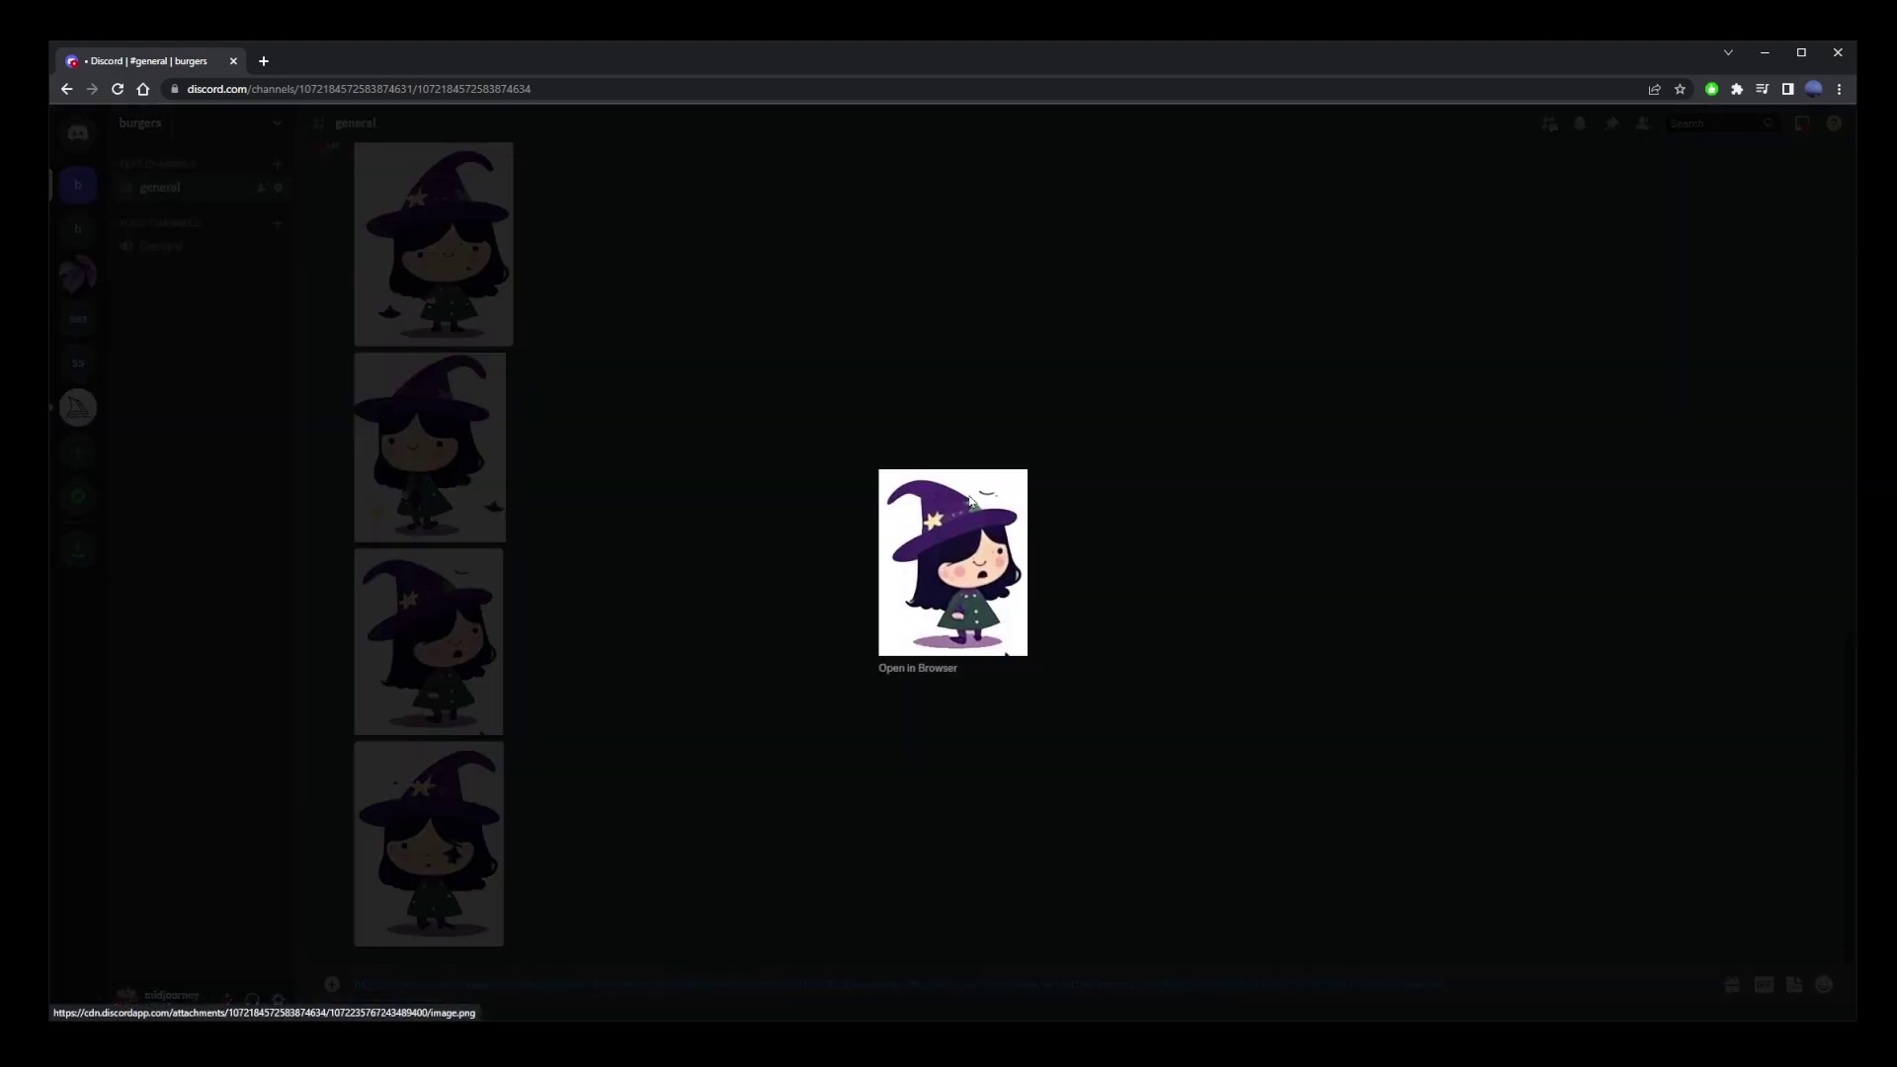
{"action": "right_click", "coordinate": [966, 496]}
{"action": "left_click", "coordinate": [1008, 556]}
{"action": "left_click", "coordinate": [1381, 999]}
{"action": "key", "text": "ctrl+v"}
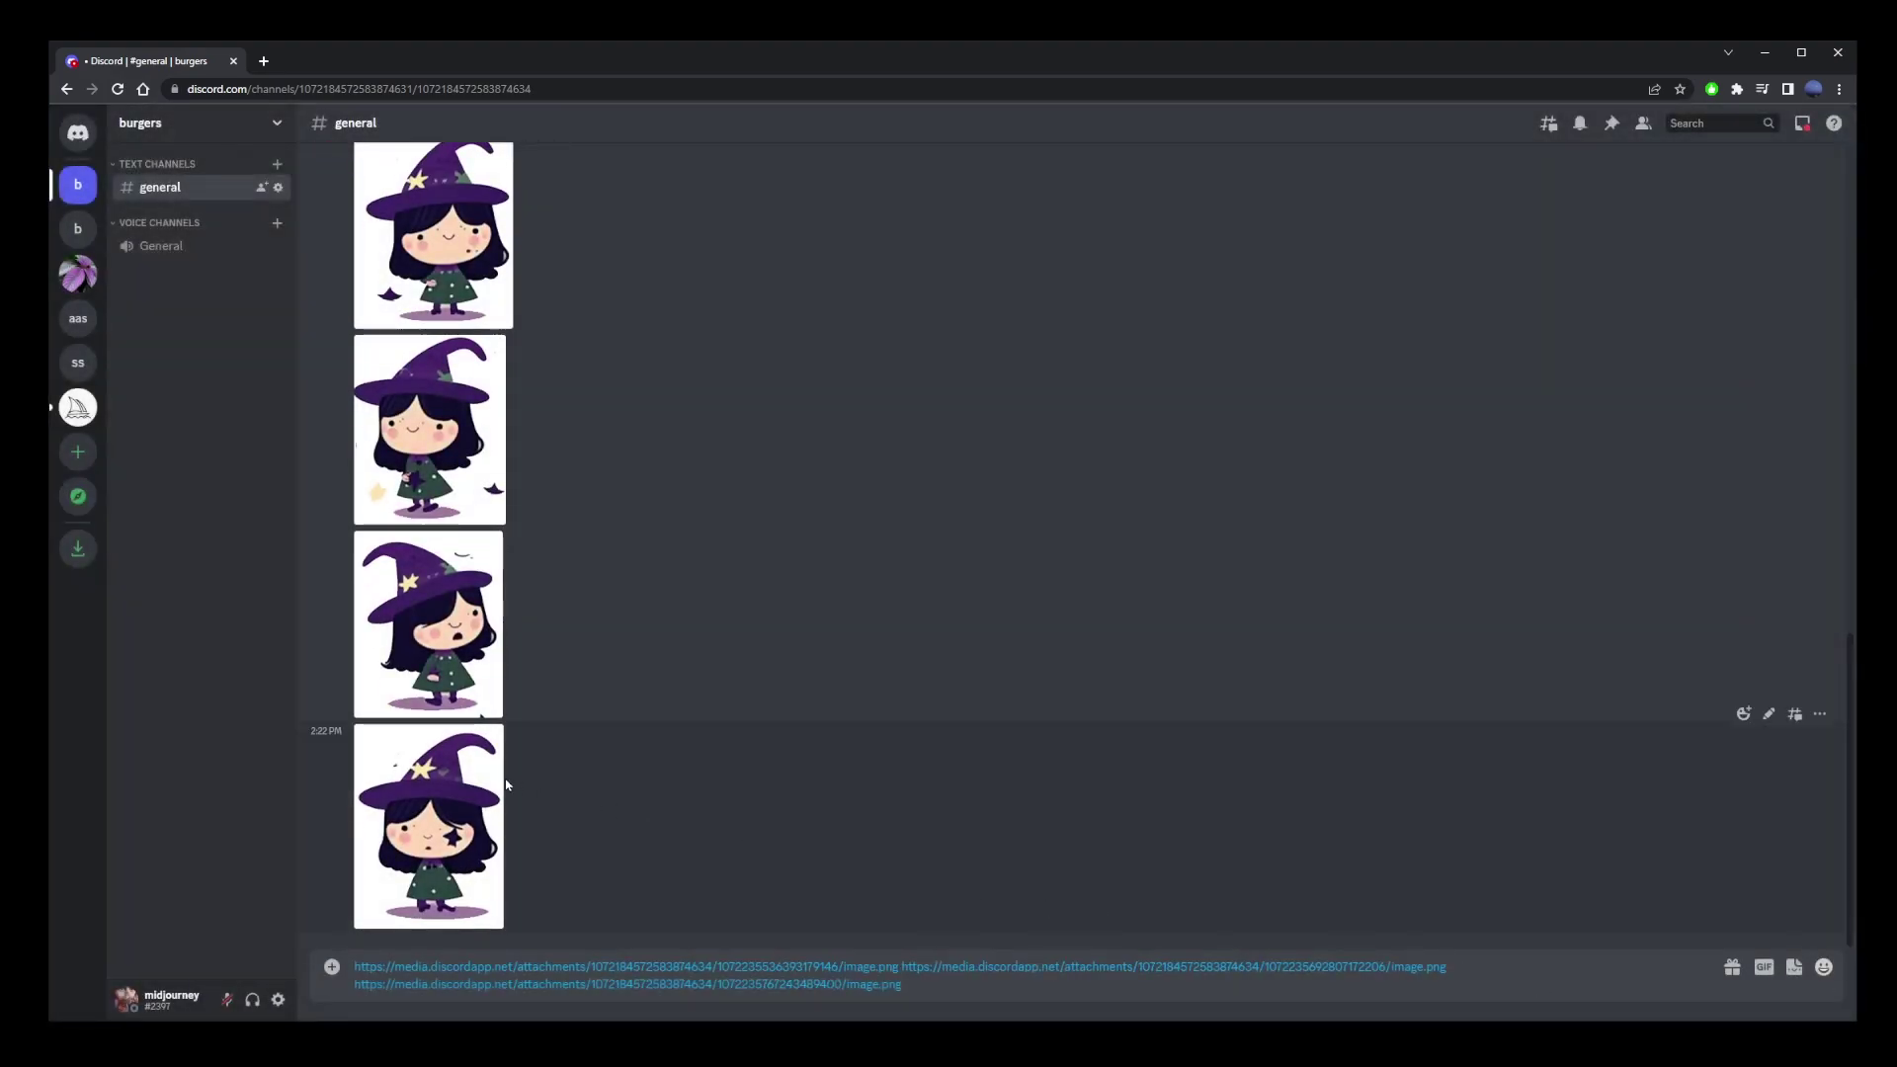
{"action": "left_click", "coordinate": [462, 786]}
{"action": "right_click", "coordinate": [936, 536]}
{"action": "left_click", "coordinate": [1027, 596]}
{"action": "left_click", "coordinate": [623, 821]}
{"action": "key", "text": "ctrl+v"}
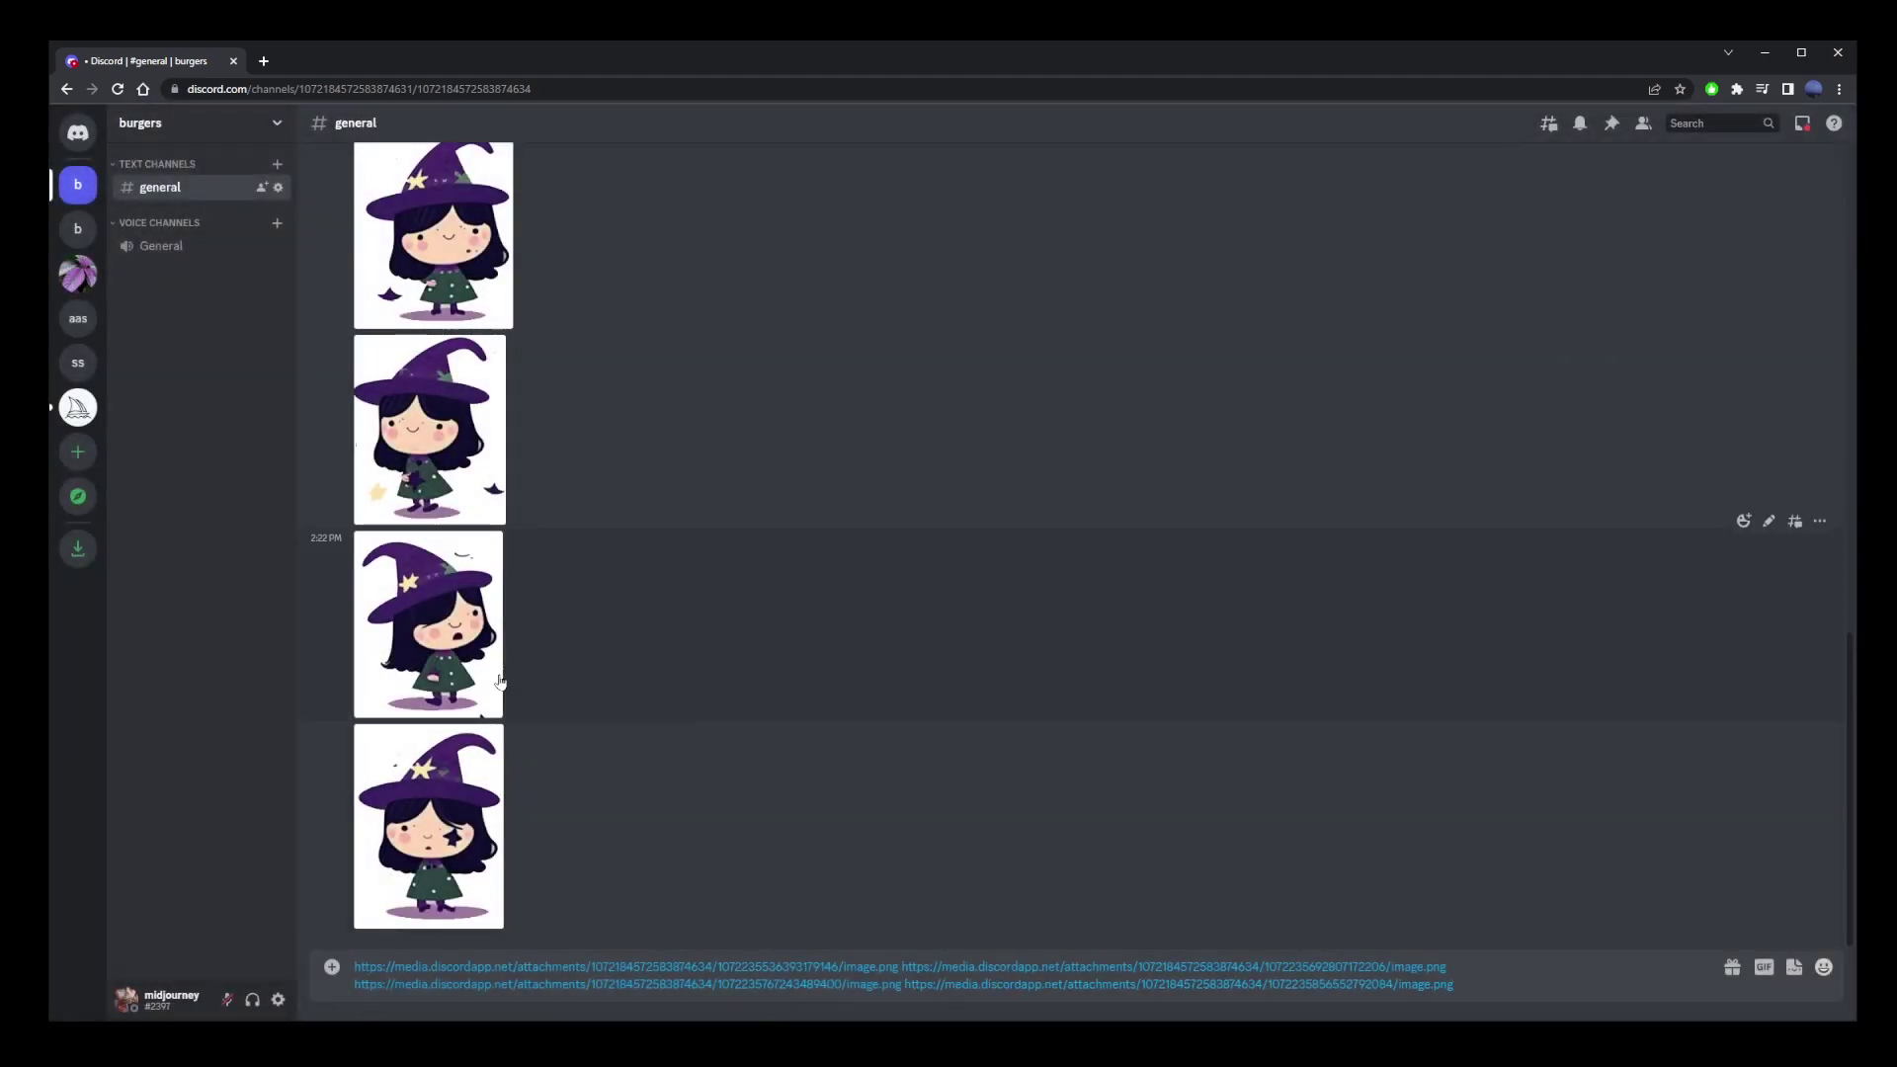
Step: Copy the original witch prompt text from the earlier Midjourney message
{"action": "scroll", "coordinate": [500, 682], "scroll_direction": "up", "scroll_amount": 10}
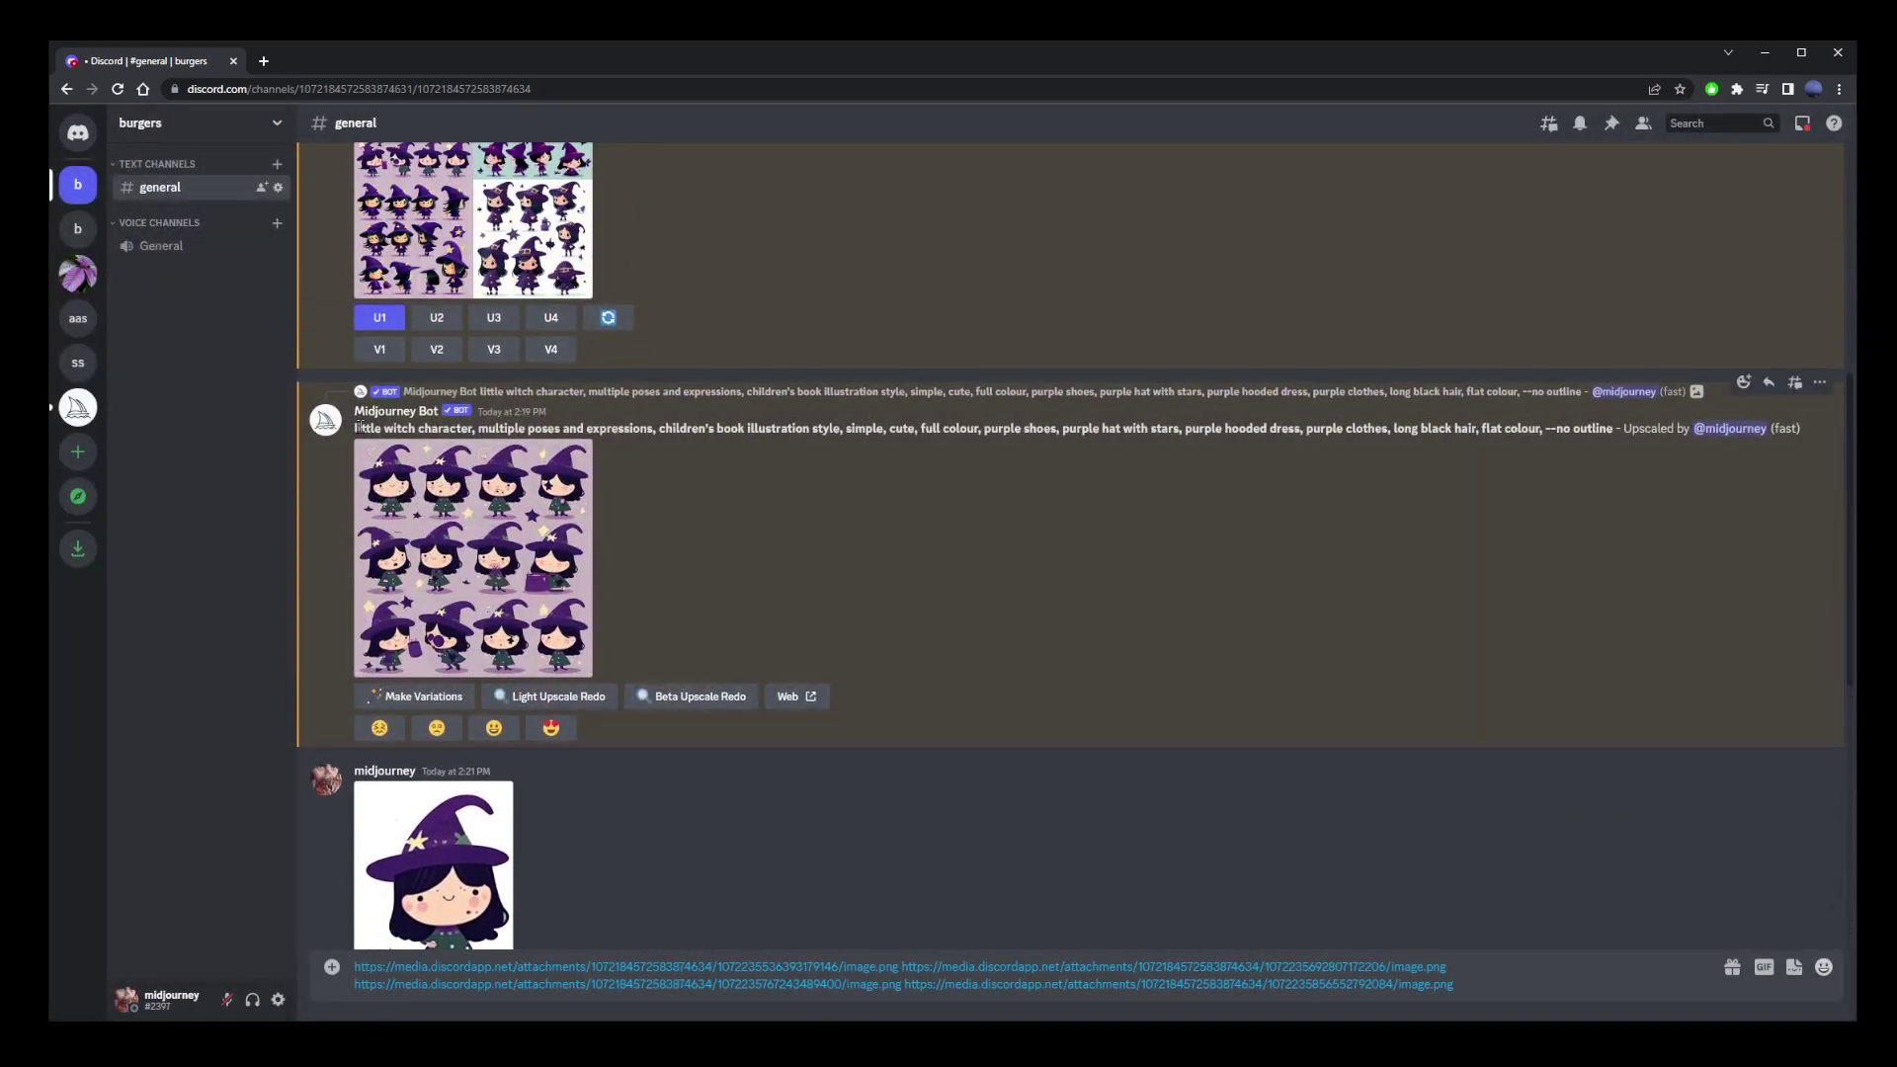
{"action": "left_click_drag", "start_coordinate": [357, 427], "coordinate": [1603, 422]}
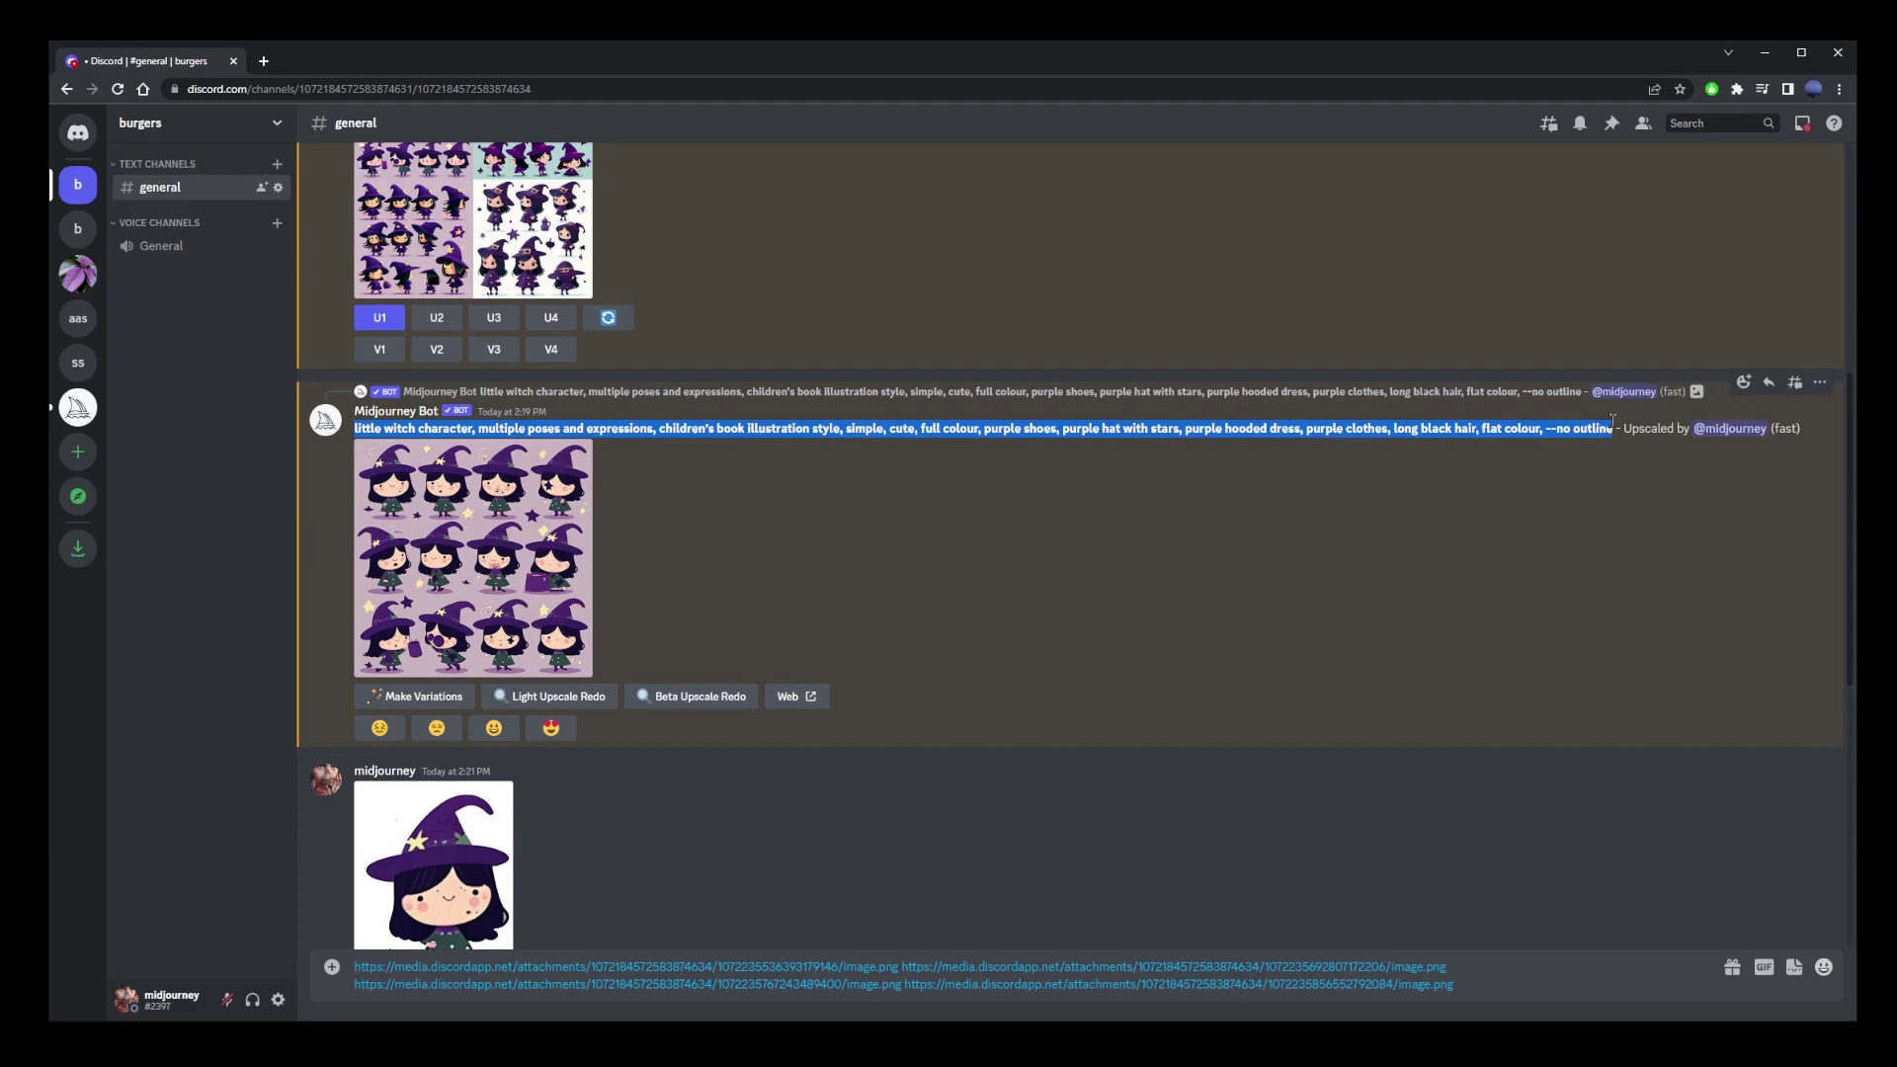
{"action": "right_click", "coordinate": [1603, 424]}
{"action": "left_click", "coordinate": [1640, 442]}
Step: Paste the prompt after the links, replace 'multiple poses and expressions,' with 'running,' and prefix /imagine
{"action": "scroll", "coordinate": [1091, 782], "scroll_direction": "down", "scroll_amount": 2}
{"action": "scroll", "coordinate": [1091, 782], "scroll_direction": "down", "scroll_amount": 3}
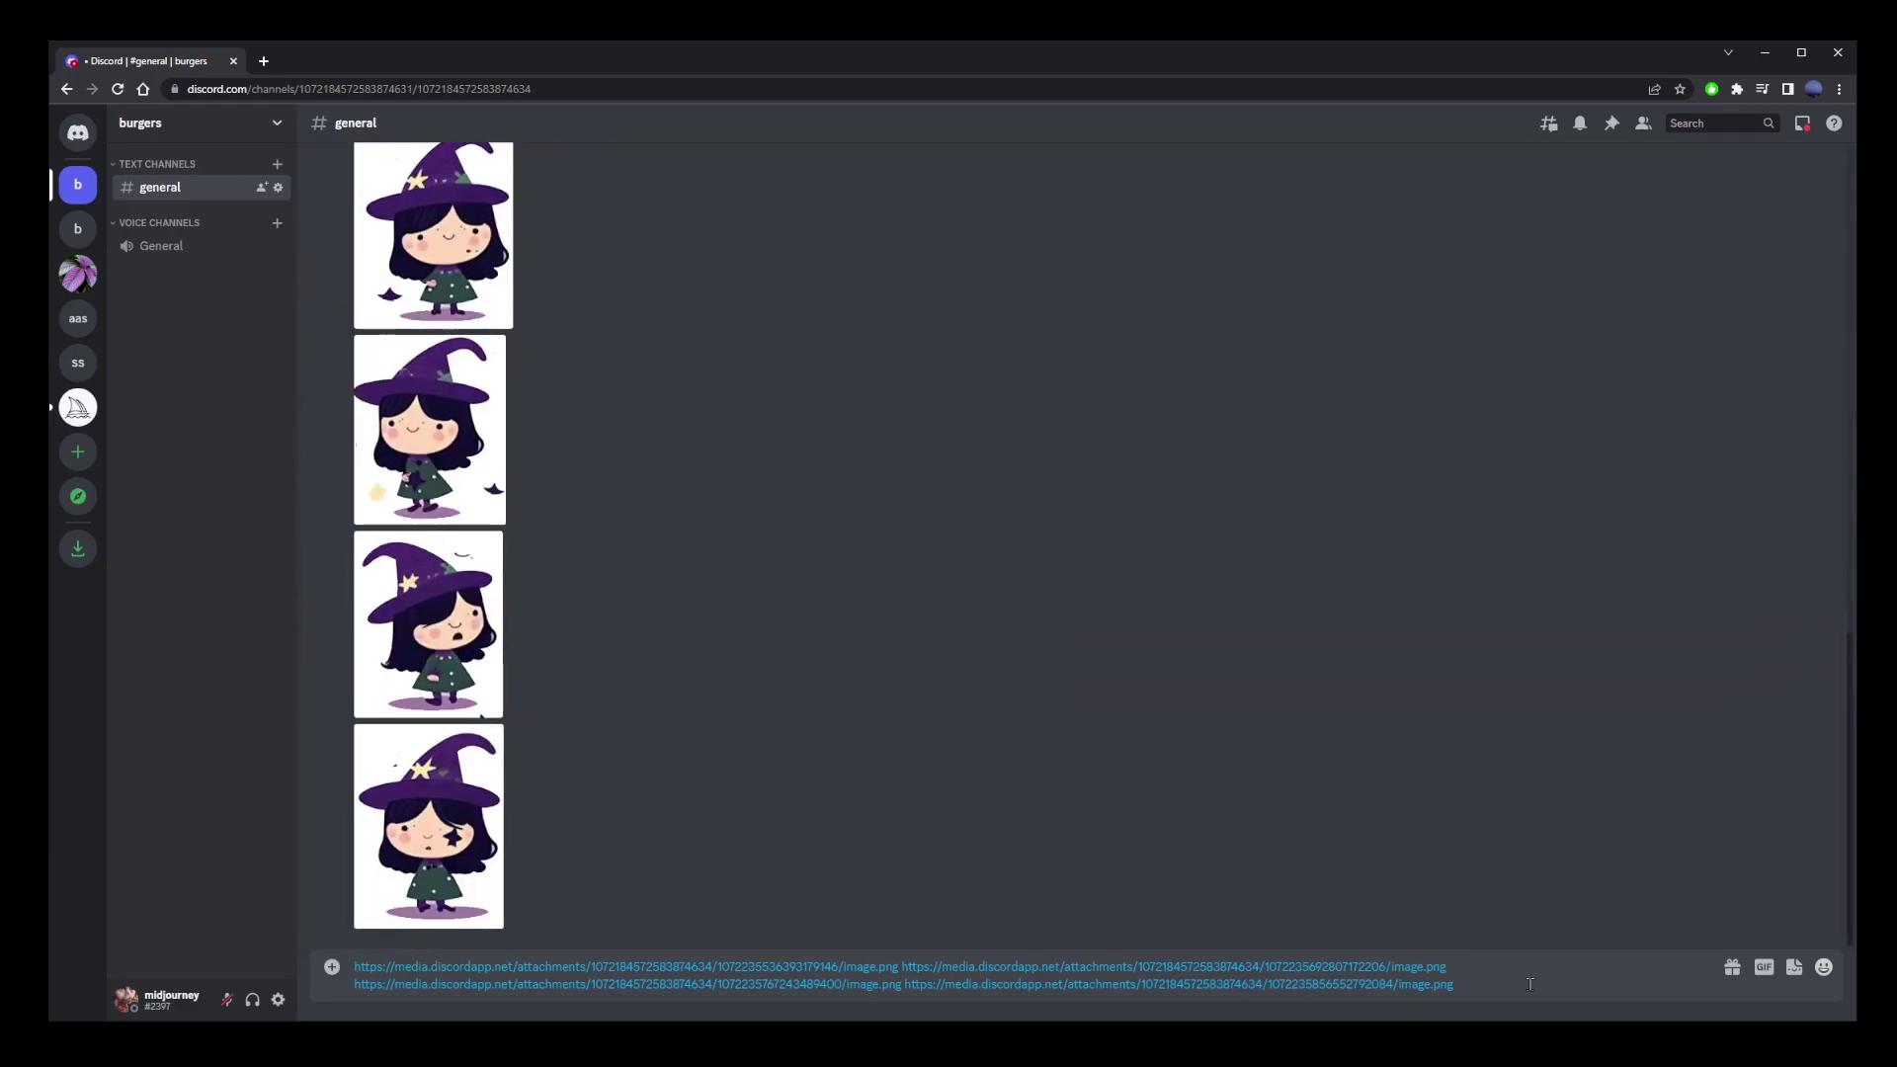
{"action": "key", "text": "ctrl+v"}
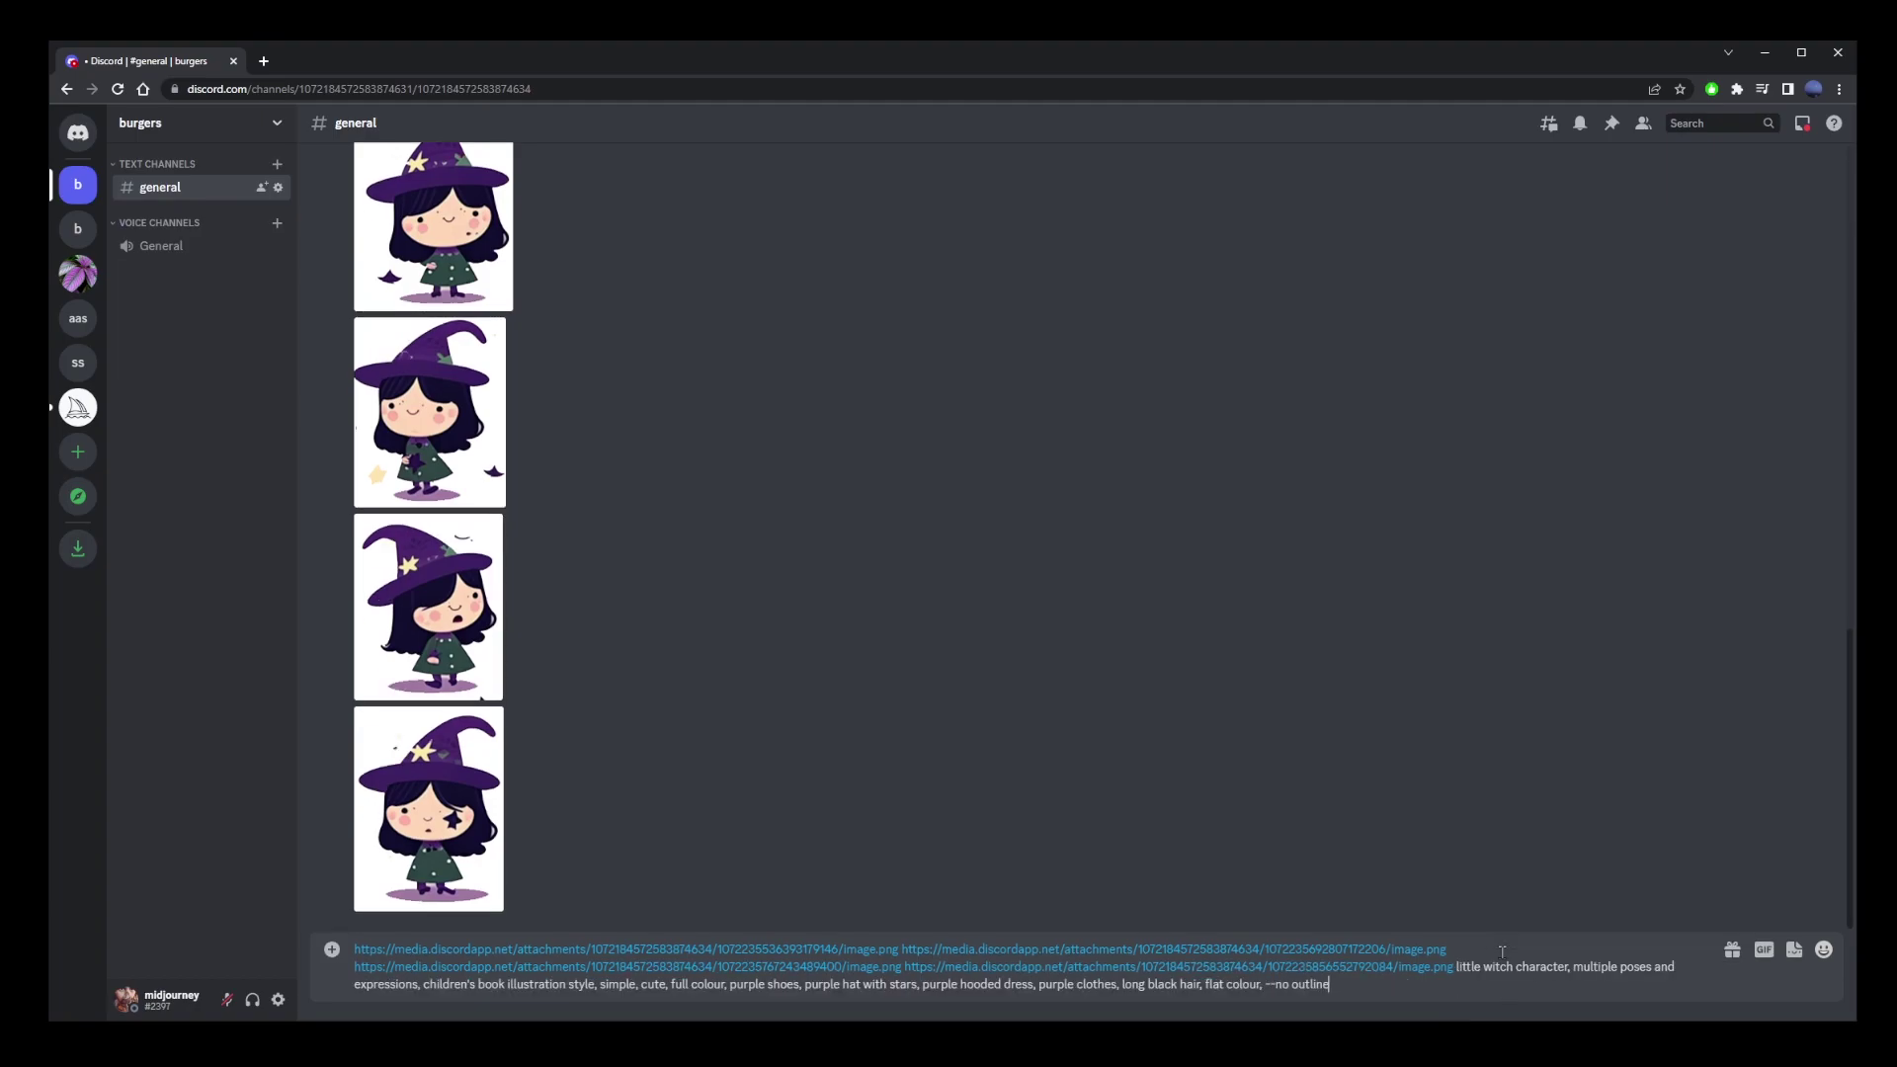
{"action": "key", "text": "Home"}
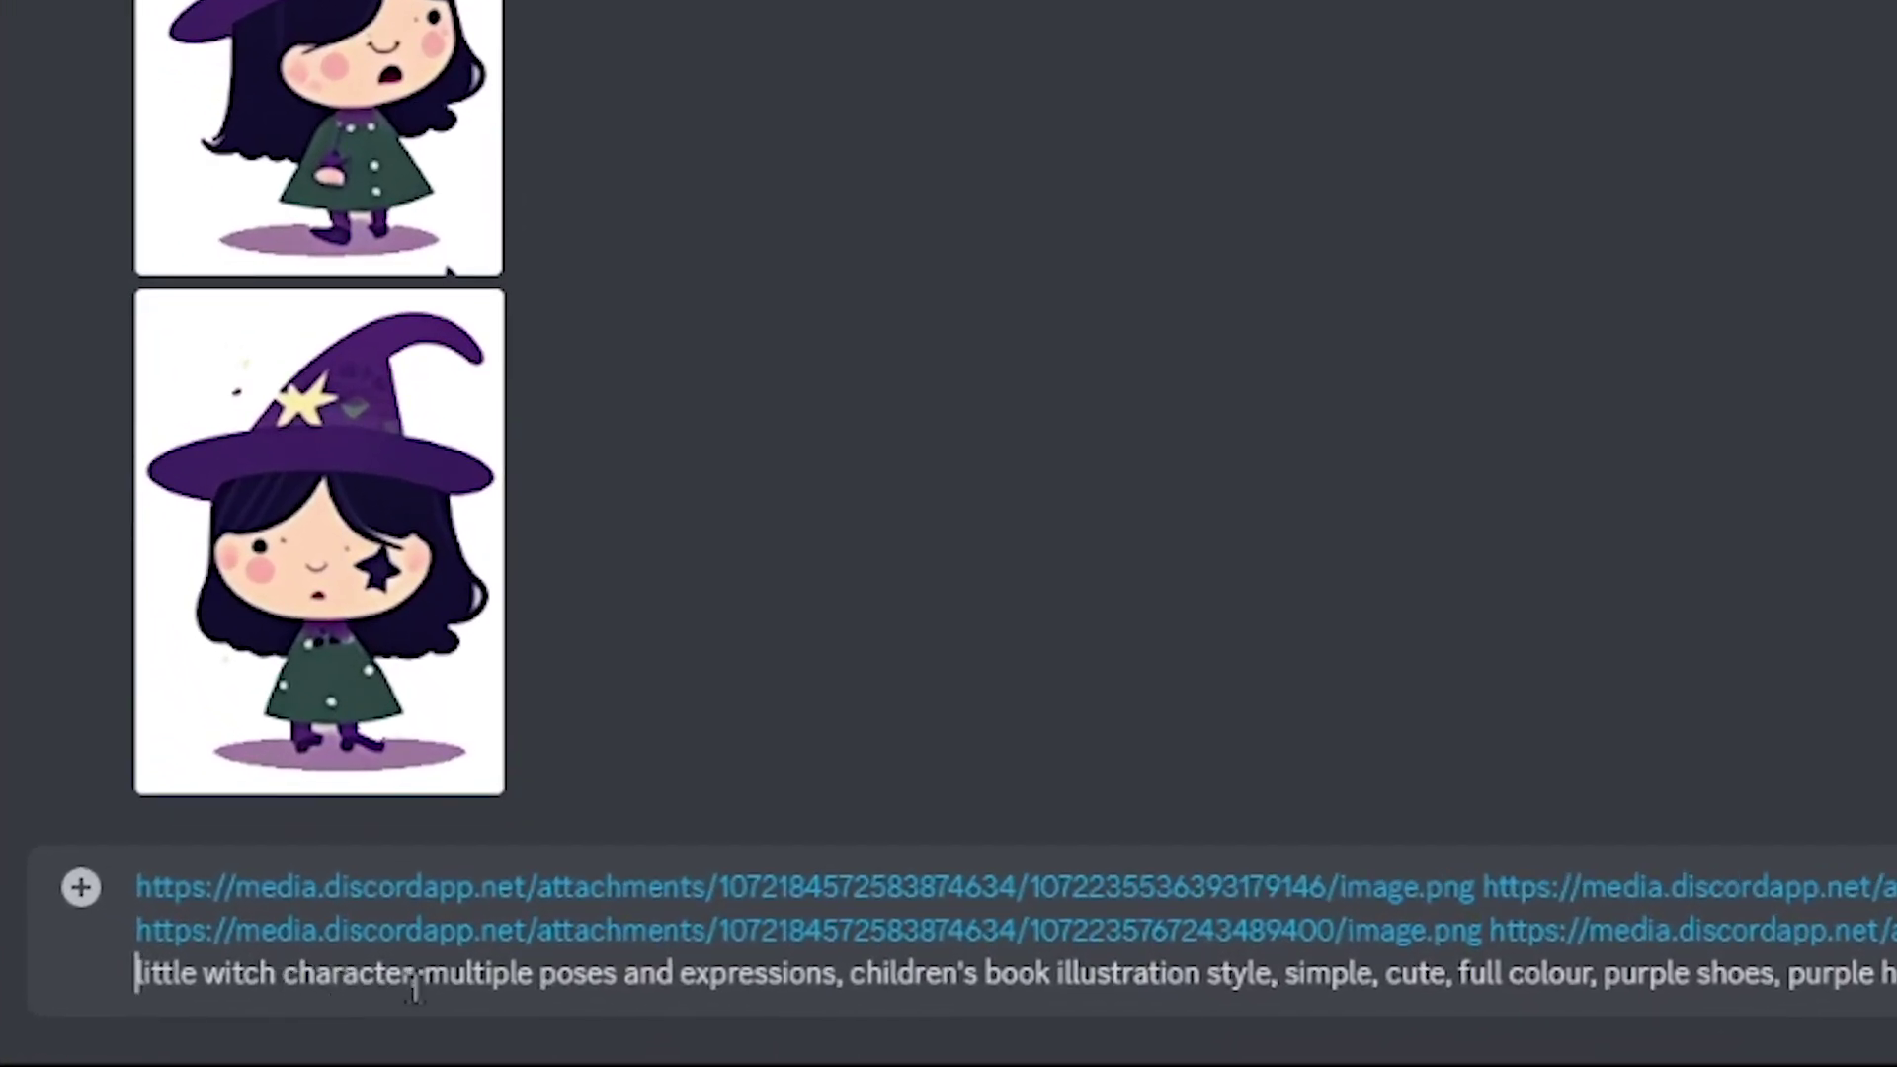
{"action": "left_click", "coordinate": [418, 978], "text": "shift"}
{"action": "left_click", "coordinate": [425, 978]}
{"action": "left_click", "coordinate": [843, 976], "text": "shift"}
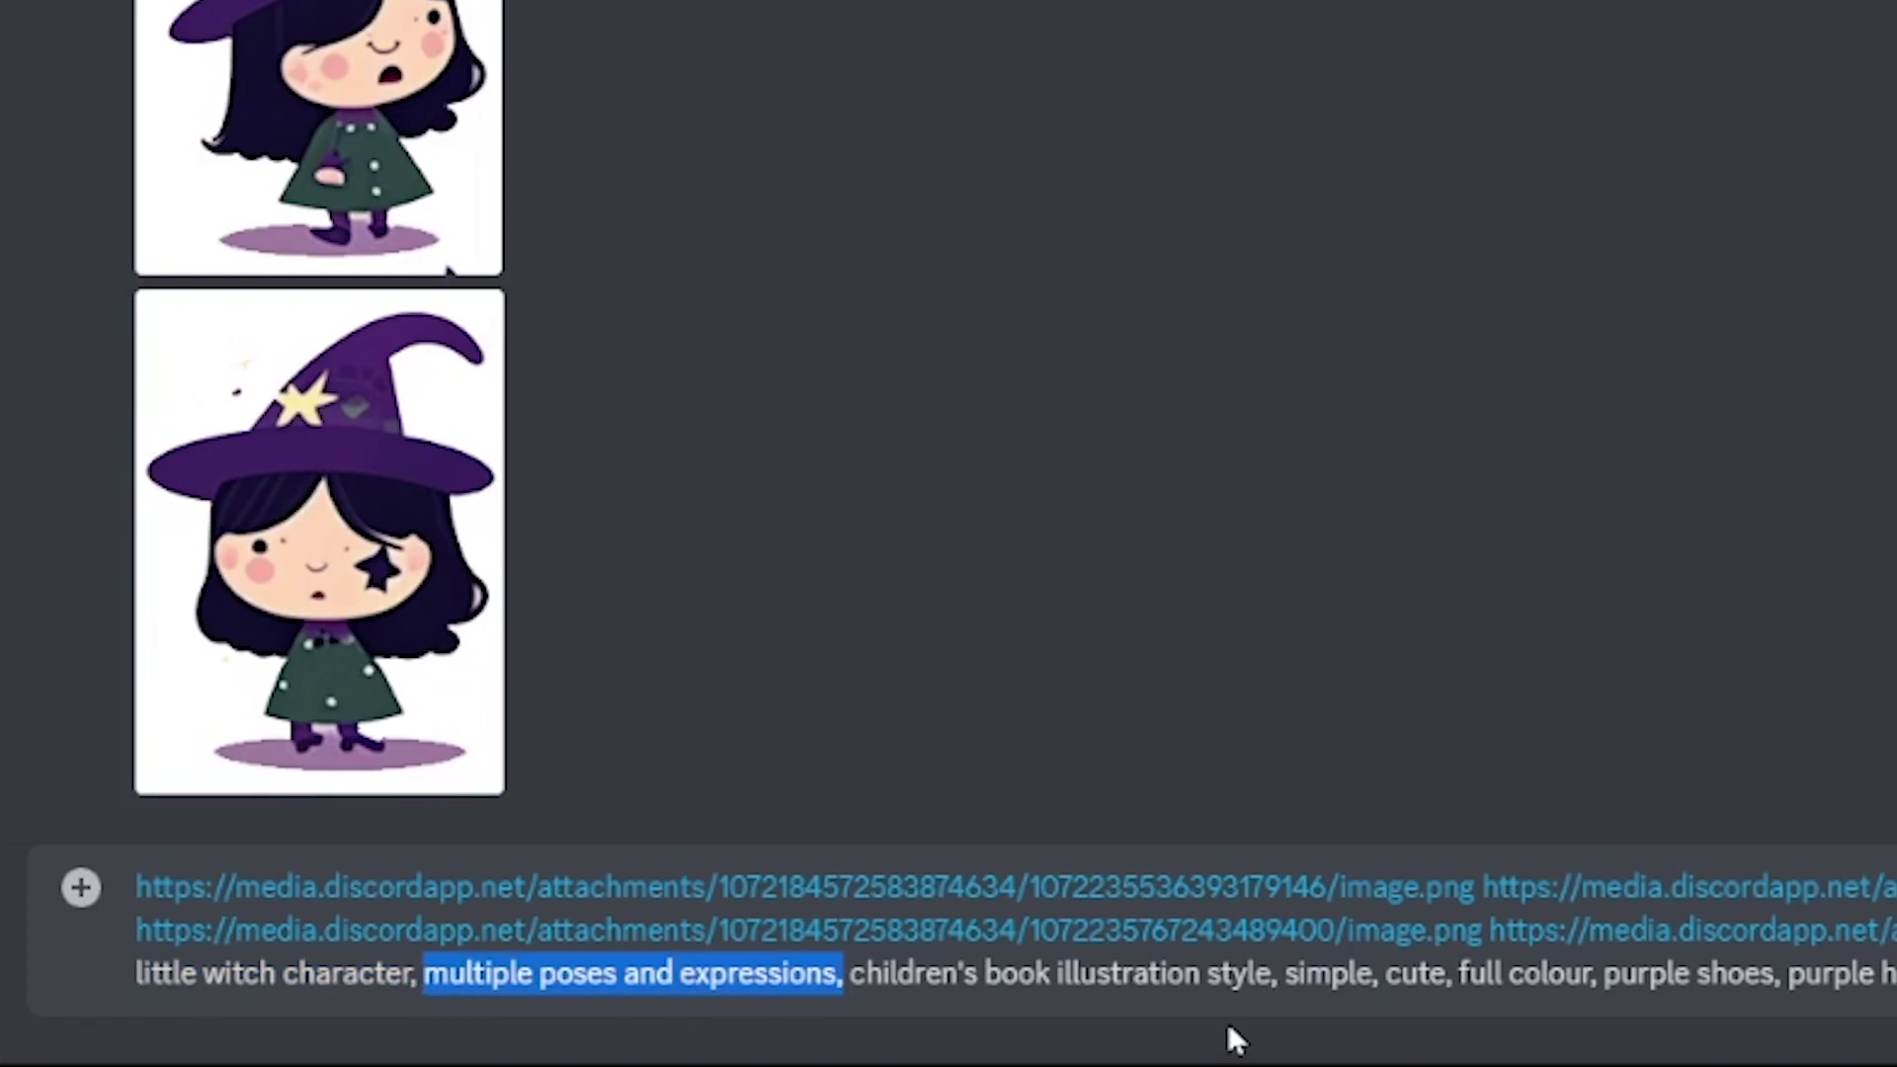
{"action": "type", "text": "running,"}
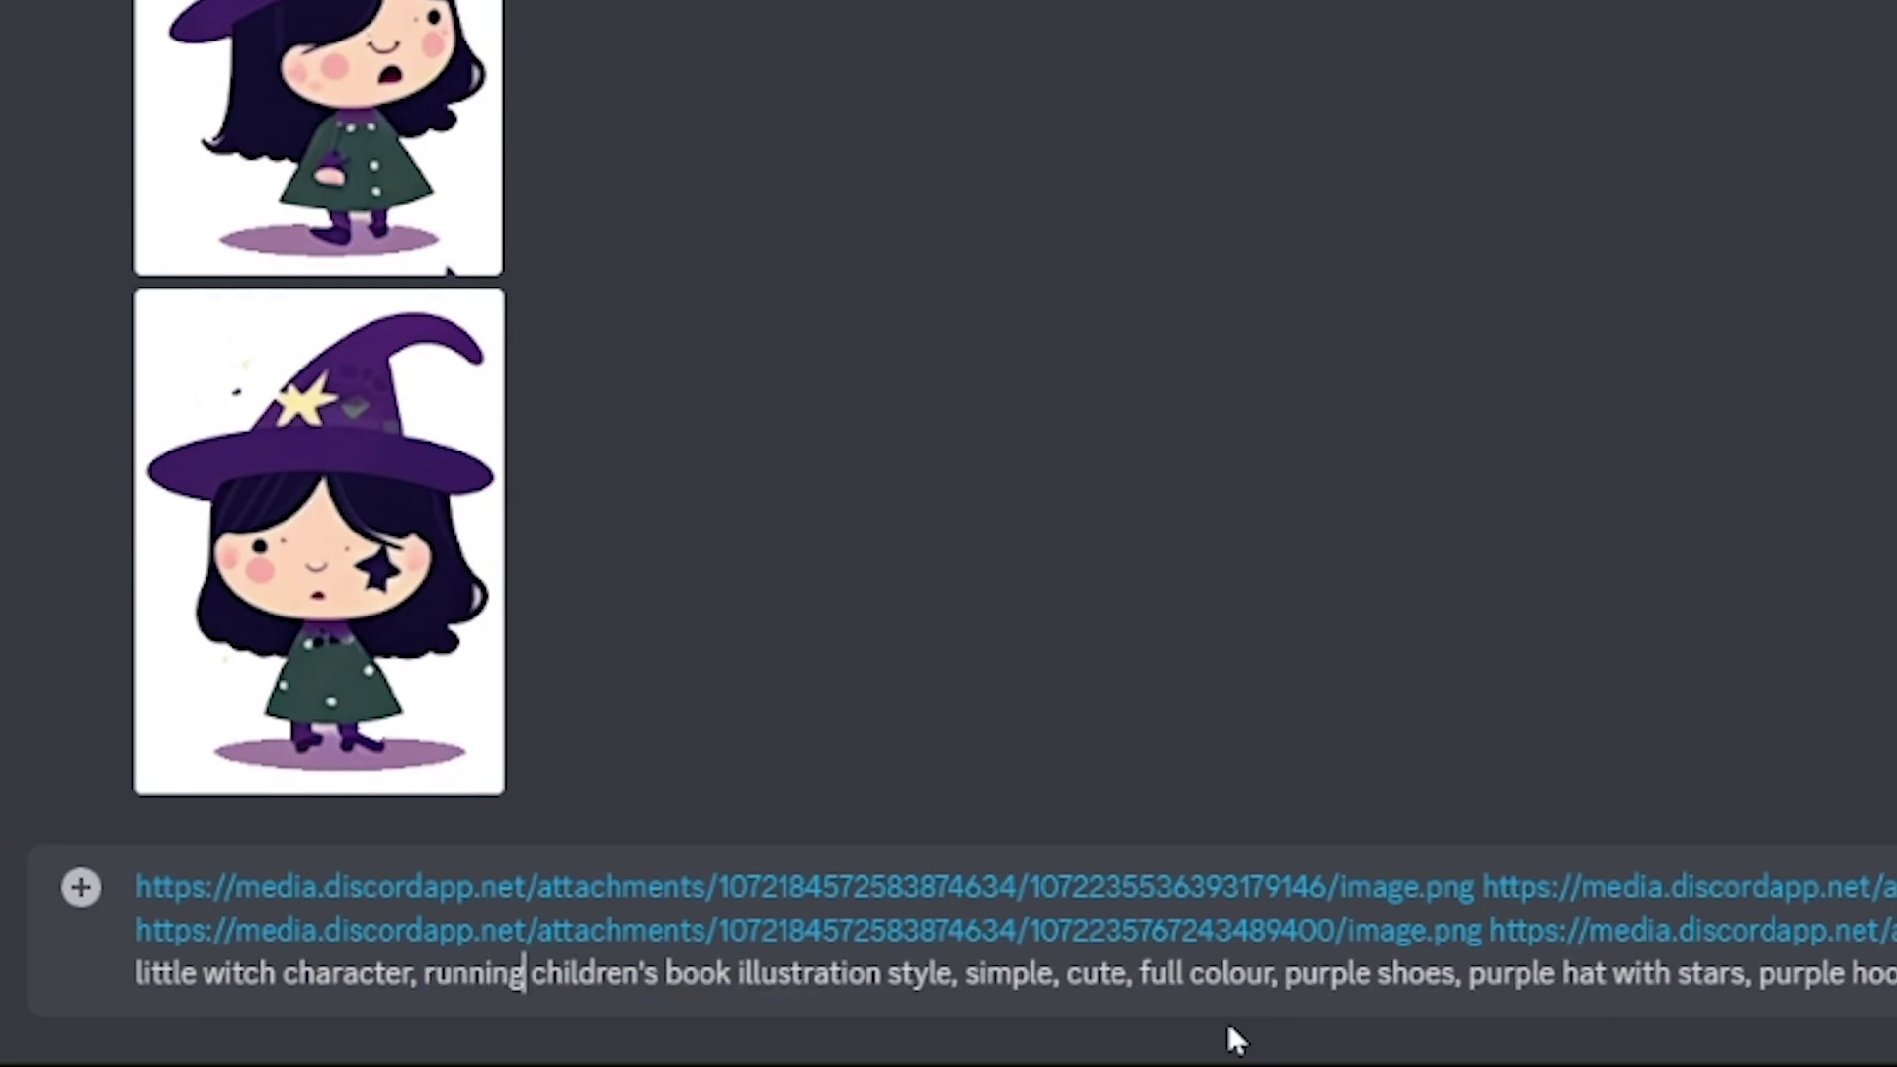
{"action": "key", "text": "ctrl+v"}
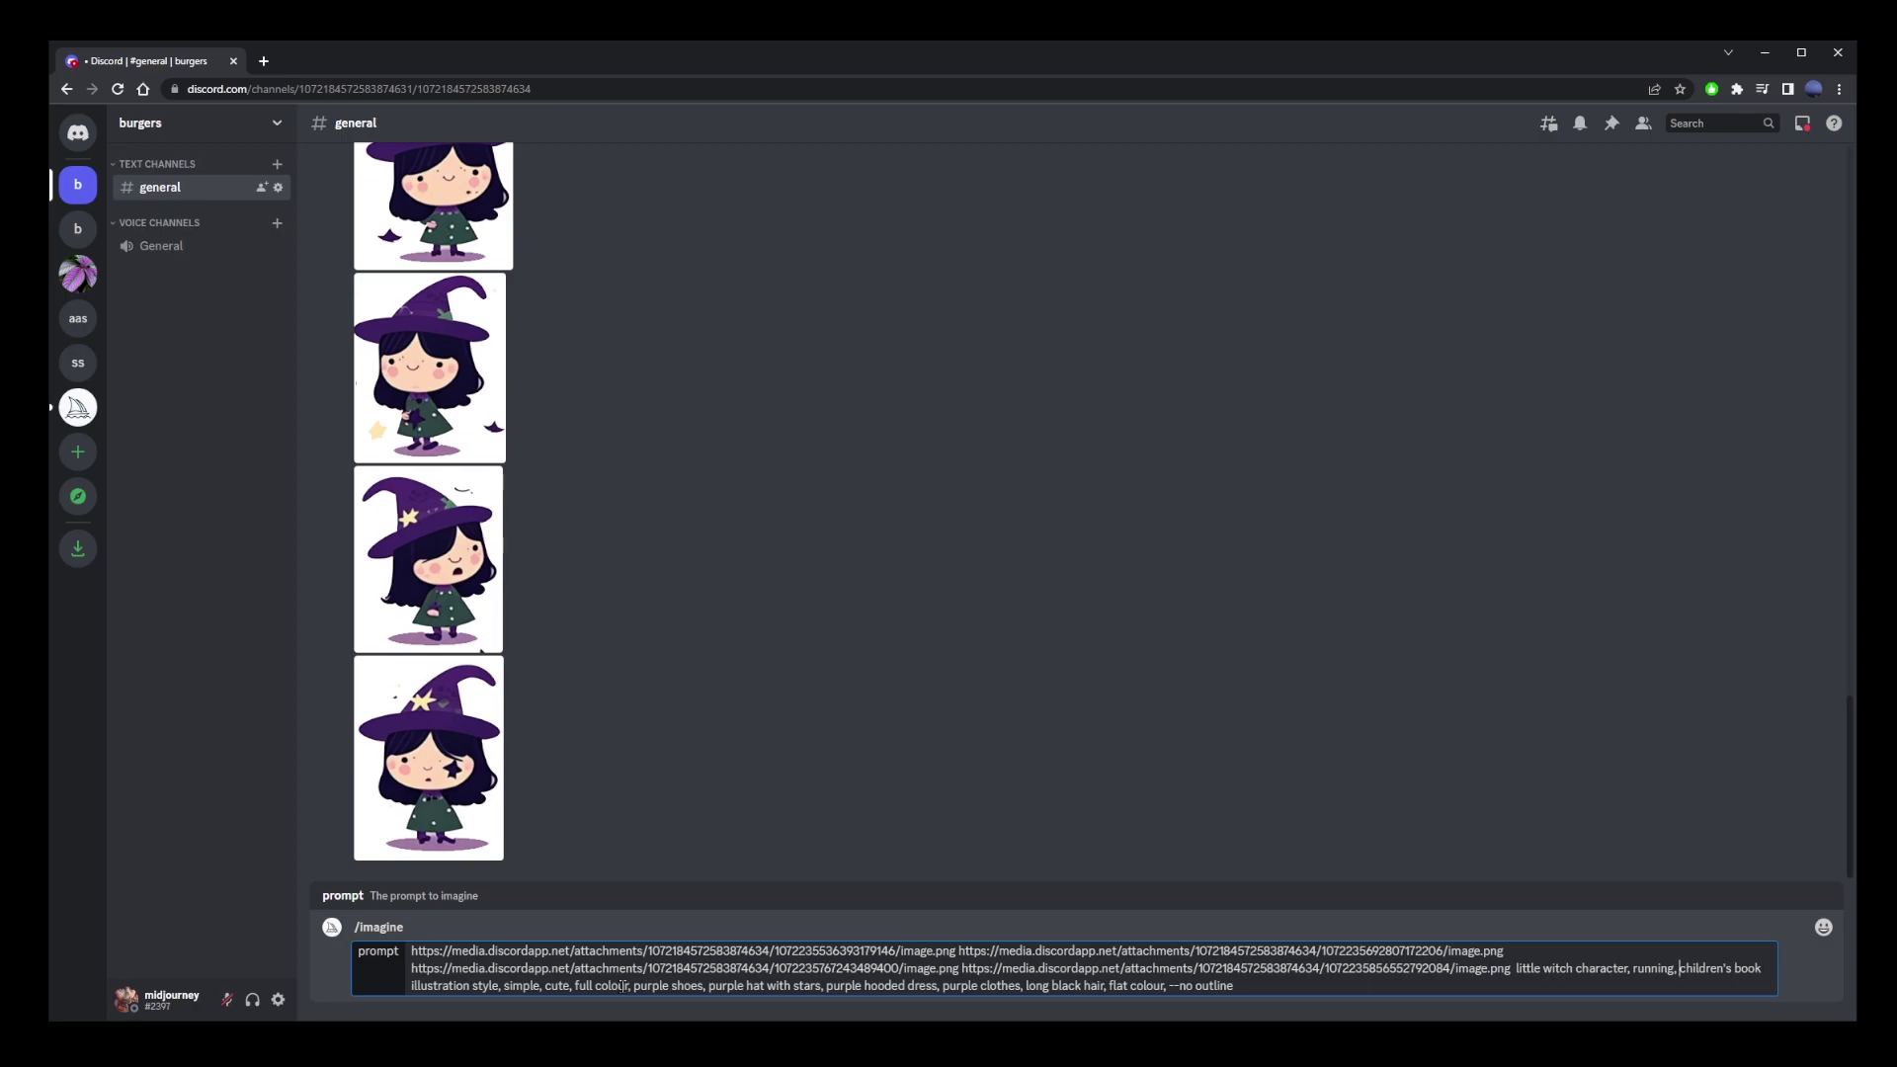
Step: Send the image-link prompt and view the resulting running-witch grid enlarged
{"action": "key", "text": "Return"}
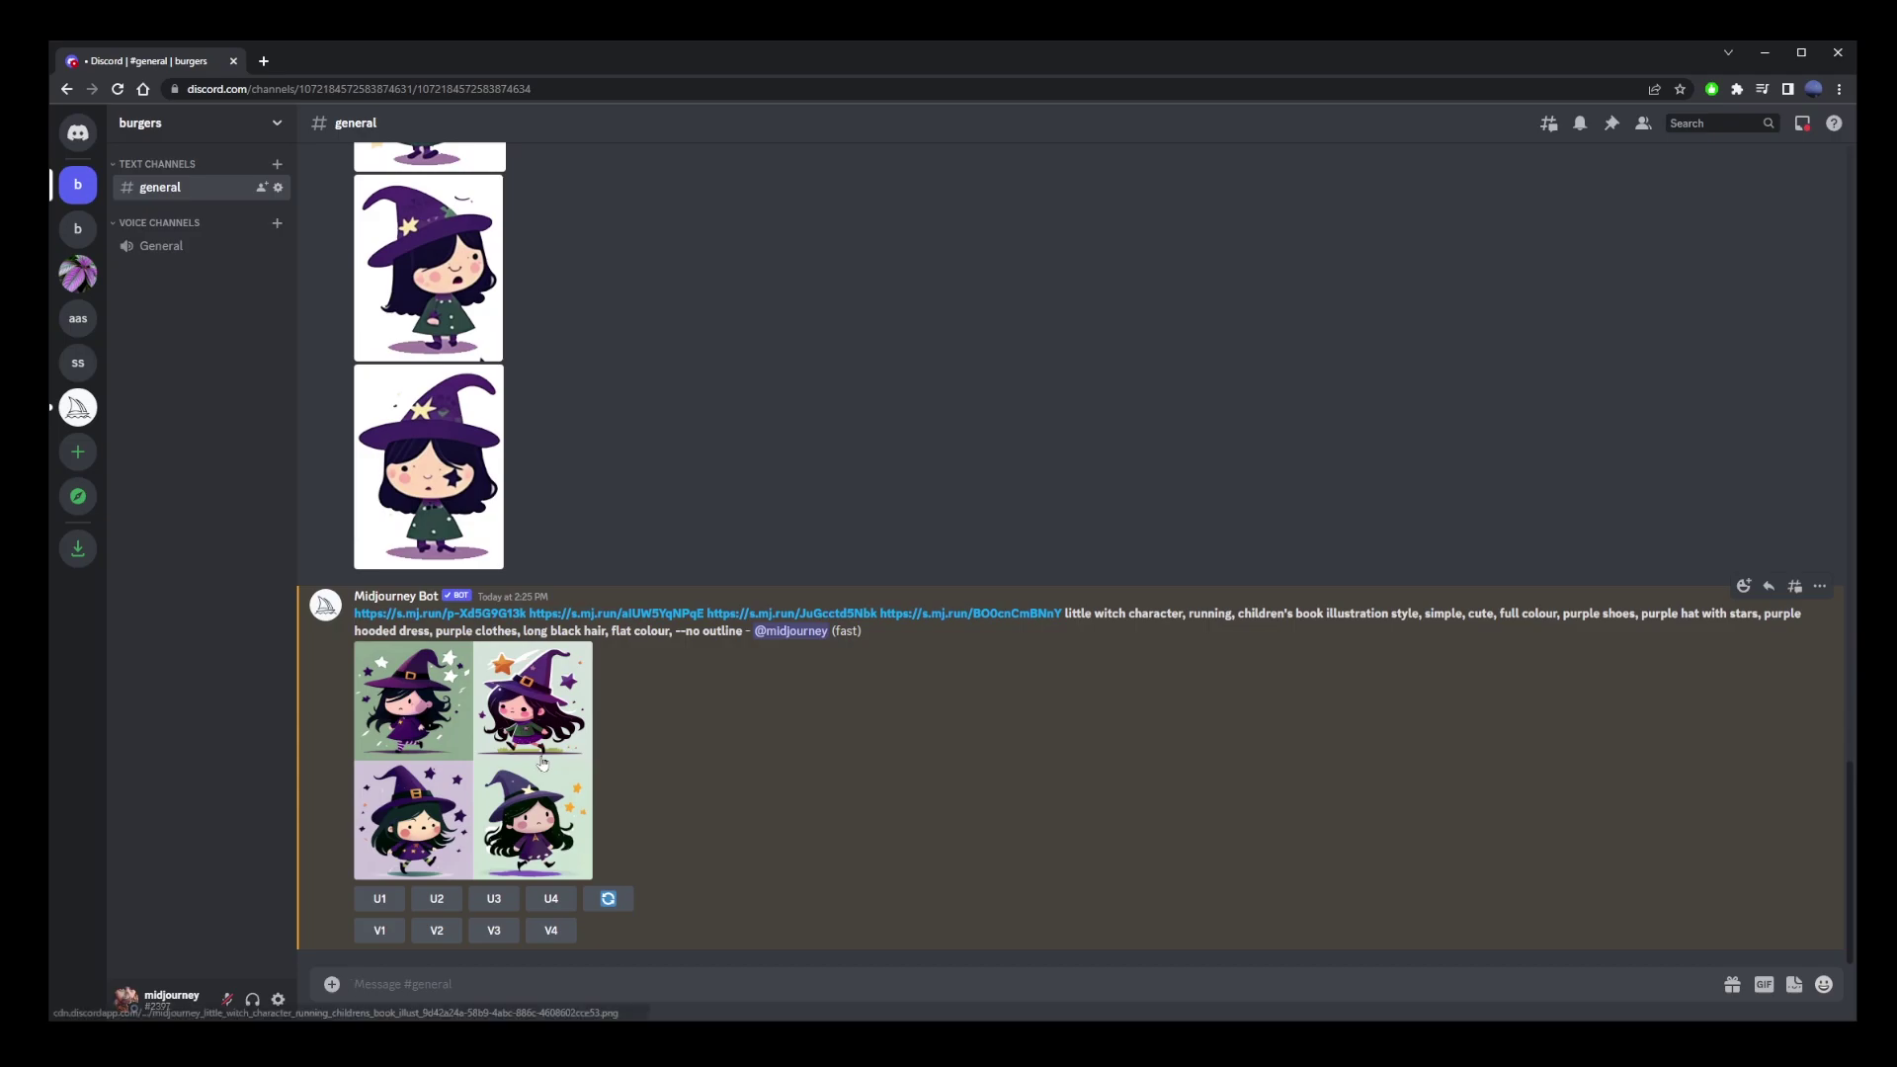
{"action": "left_click", "coordinate": [543, 763]}
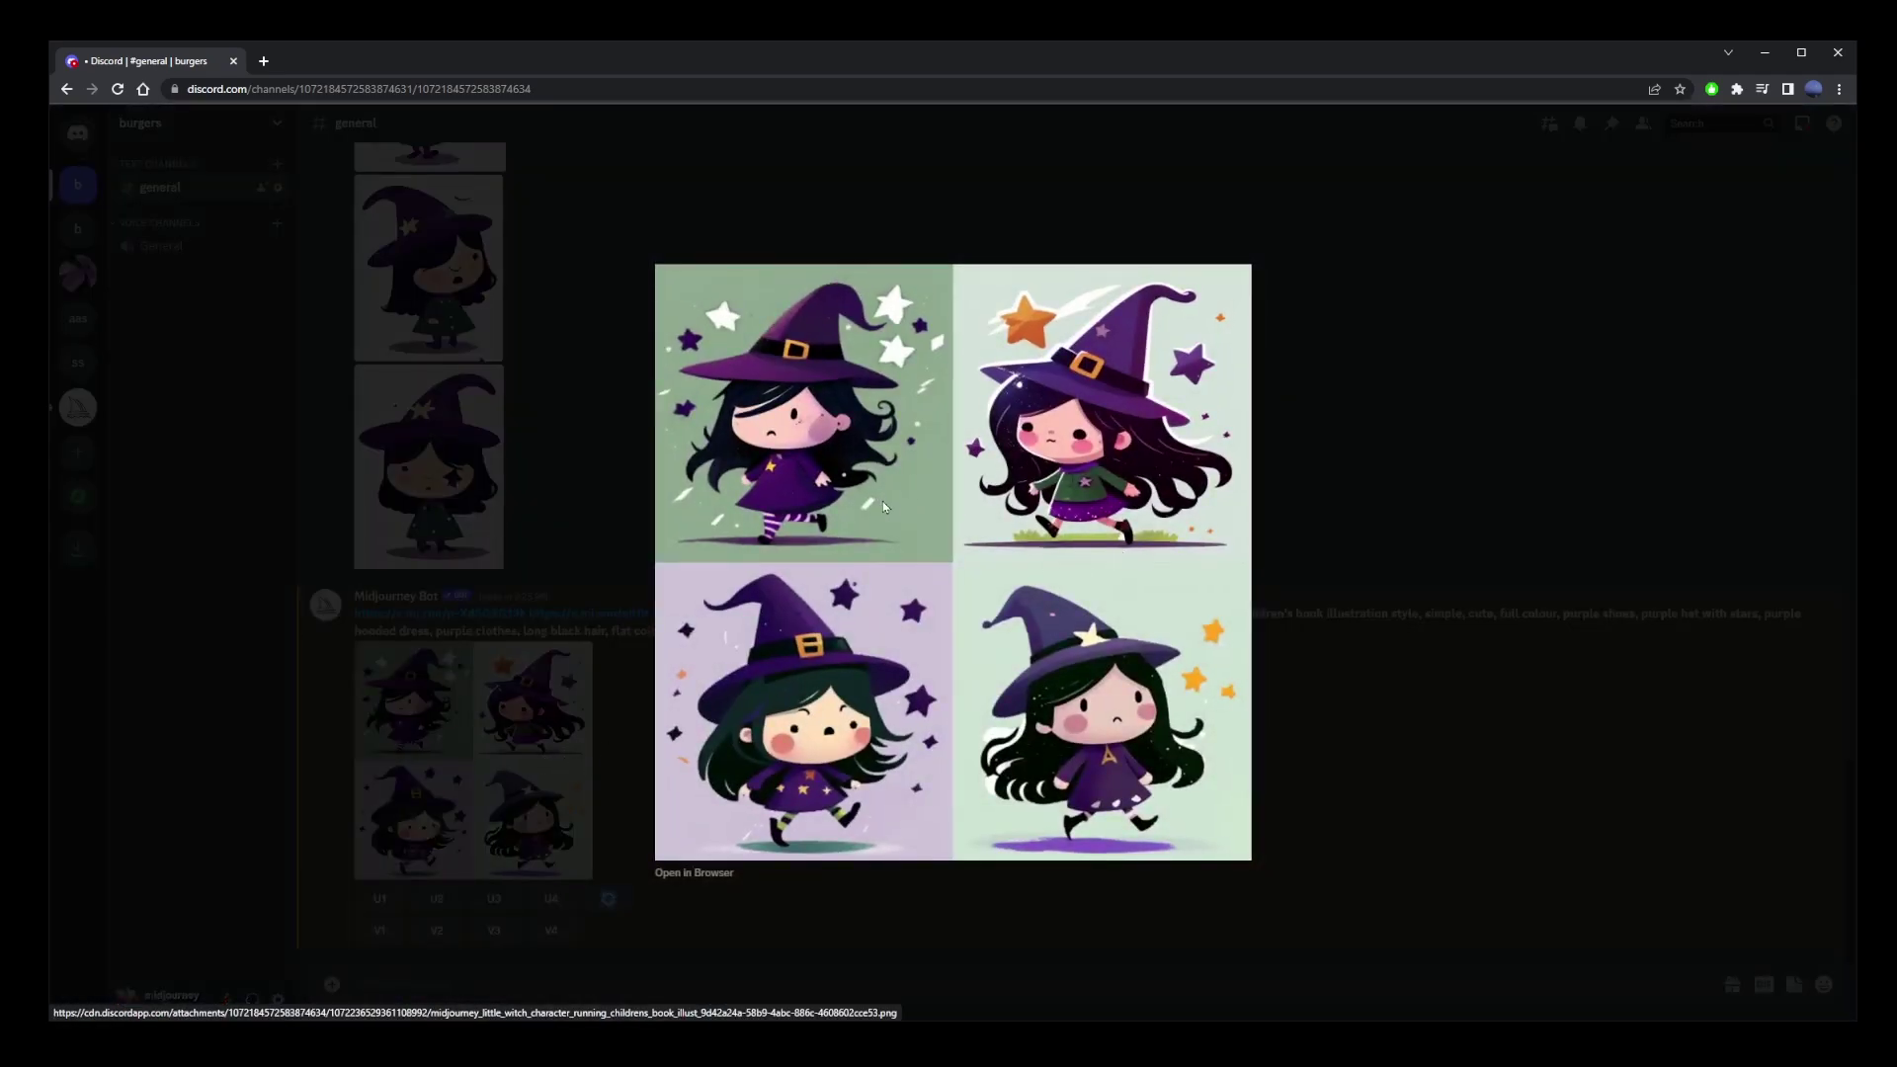